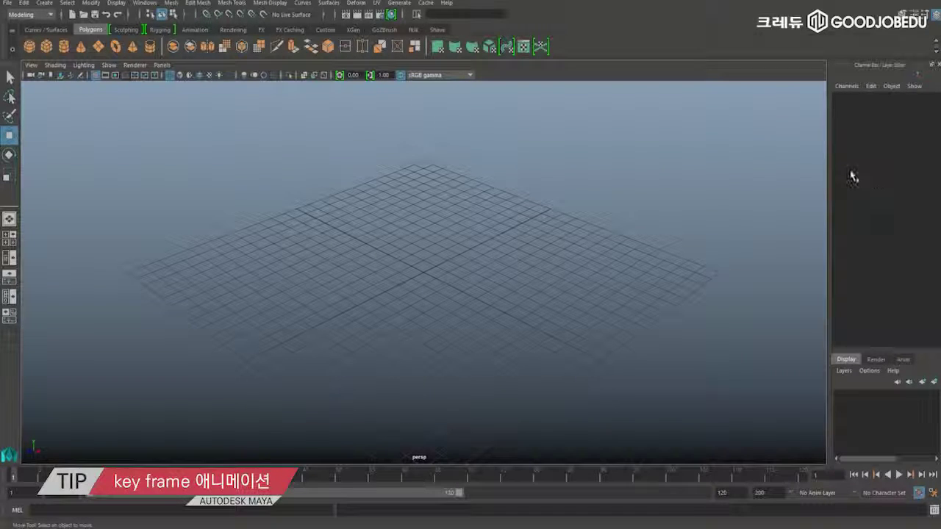
Create a polygon sphere in shaded display, raised to Translate Y about 2.17 and scaled uniformly to about 1.92.
alt+drag(574, 266, 480, 287)
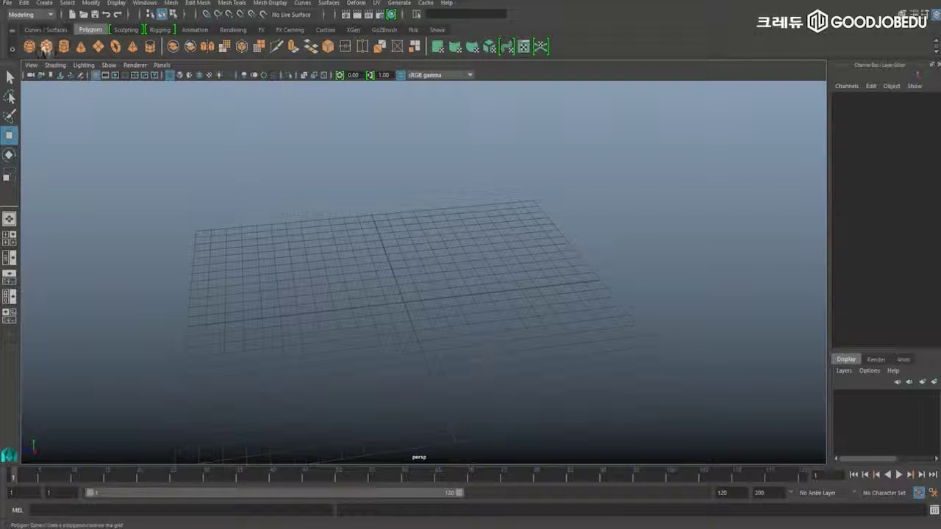
click(33, 47)
drag(404, 249, 404, 213)
key(5)
key(r)
drag(404, 267, 432, 266)
Lower the sphere in the side view to Translate Y about 1.95 so it rests on the grid.
key(w)
key(space)
key(space)
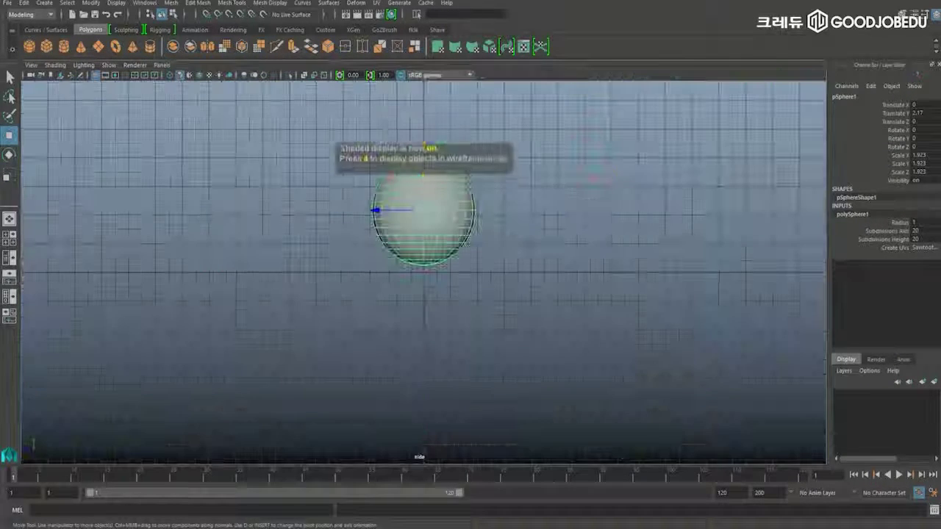
drag(424, 159, 424, 165)
key(space)
key(space)
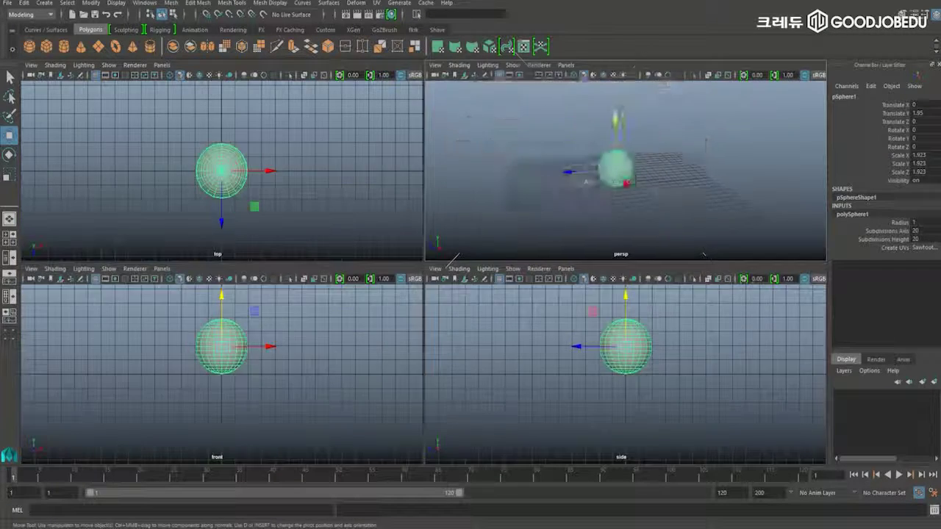
alt+drag(546, 175, 477, 193)
alt+drag(425, 180, 489, 174)
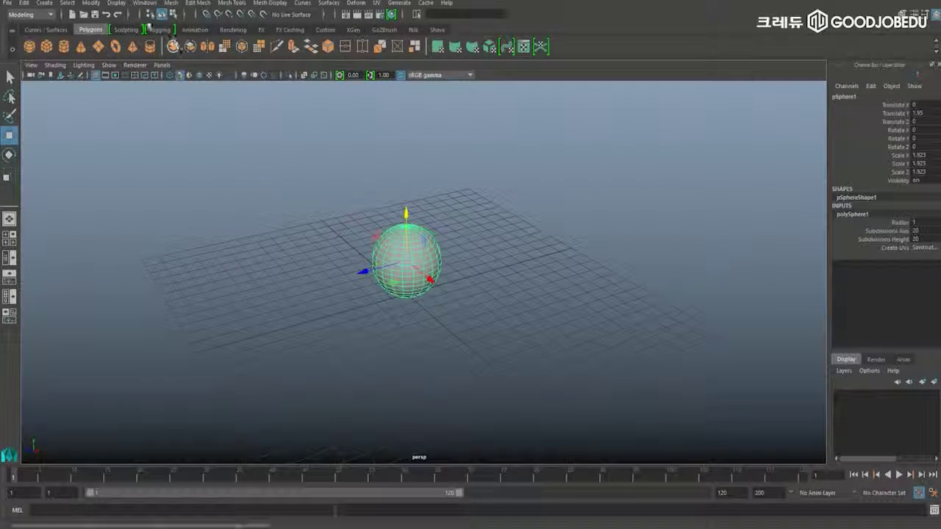
Freeze the sphere's transformations and delete its construction history.
click(91, 3)
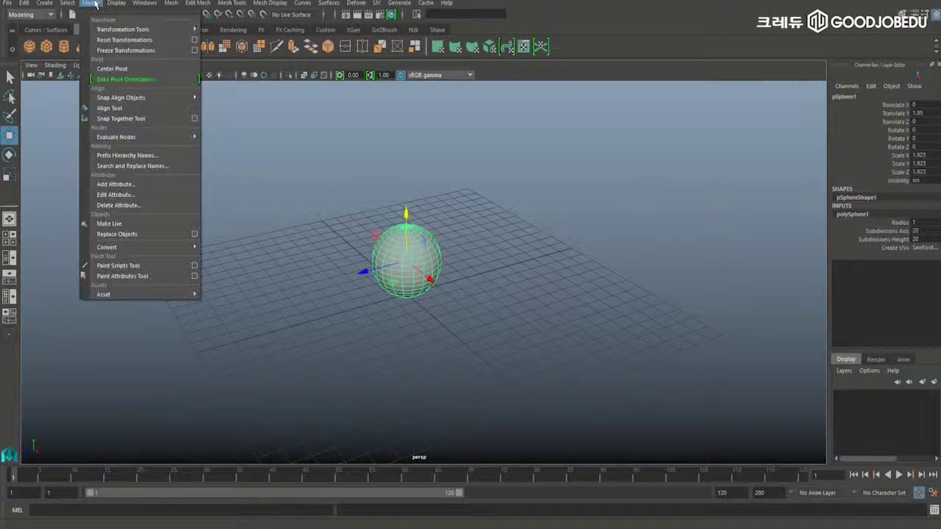
click(125, 51)
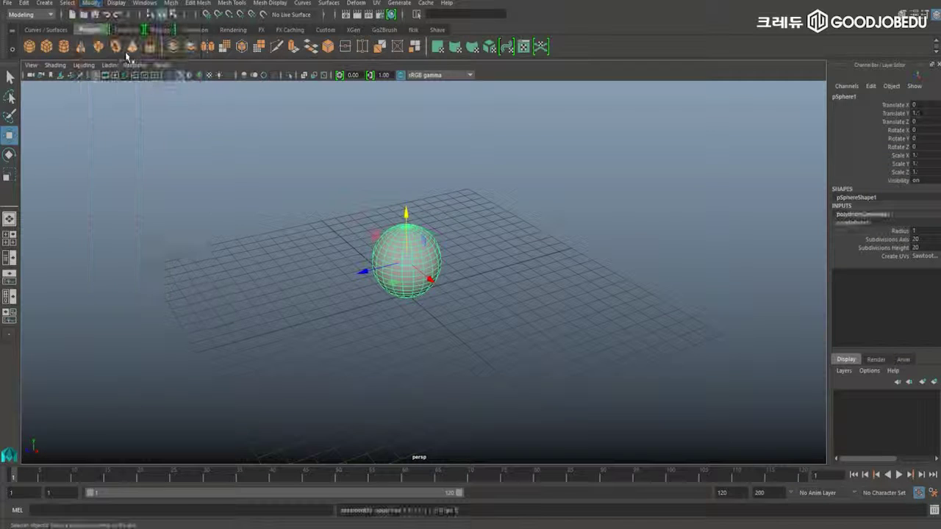
click(24, 3)
mouse_move(95, 127)
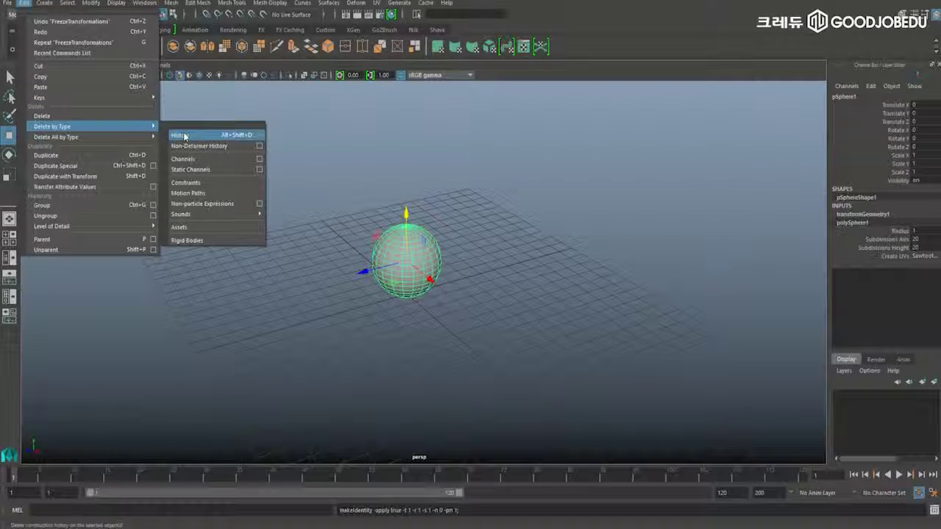
click(182, 134)
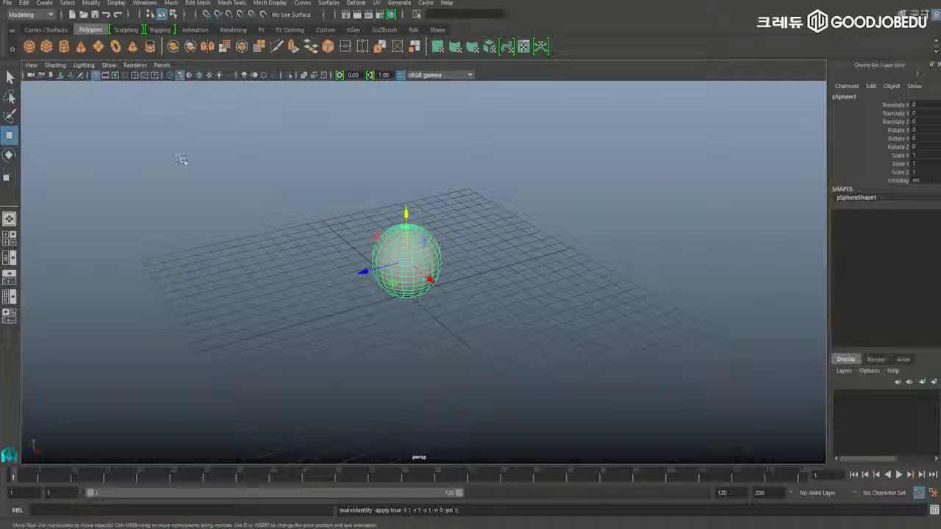
Set a keyframe on all of the sphere's channels at frame 1.
alt+drag(459, 192, 394, 174)
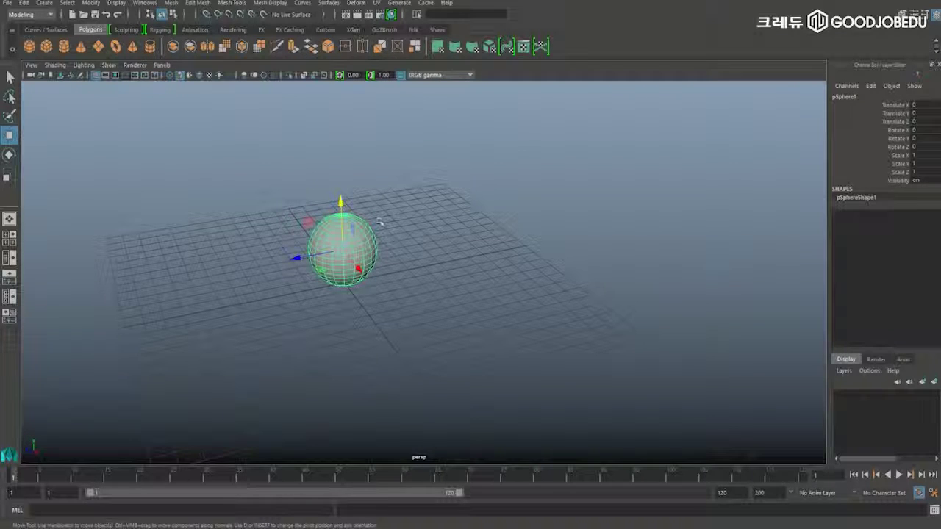
alt+drag(507, 184, 485, 209)
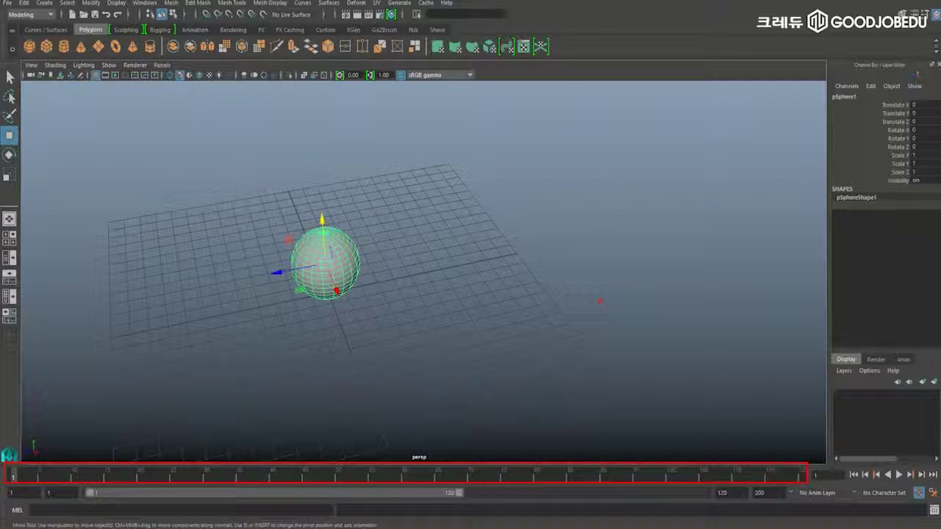
alt+drag(252, 336, 269, 324)
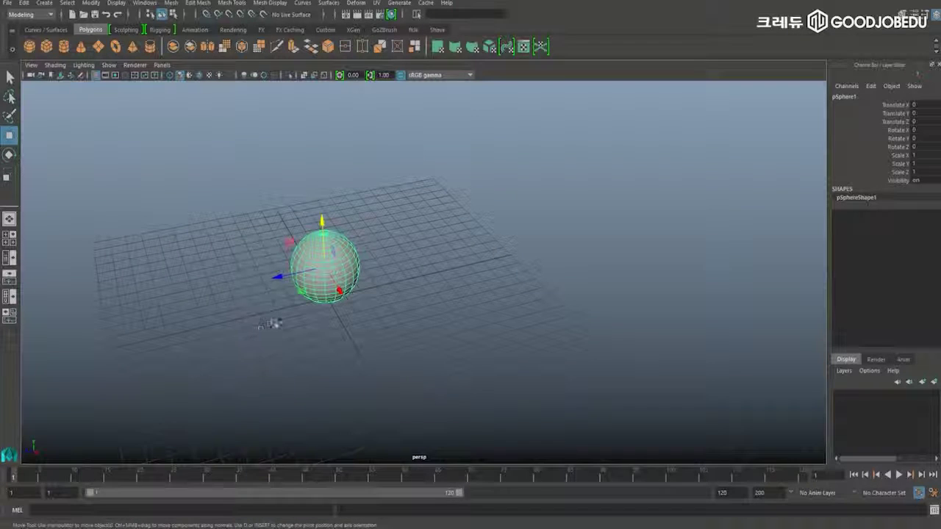
key(s)
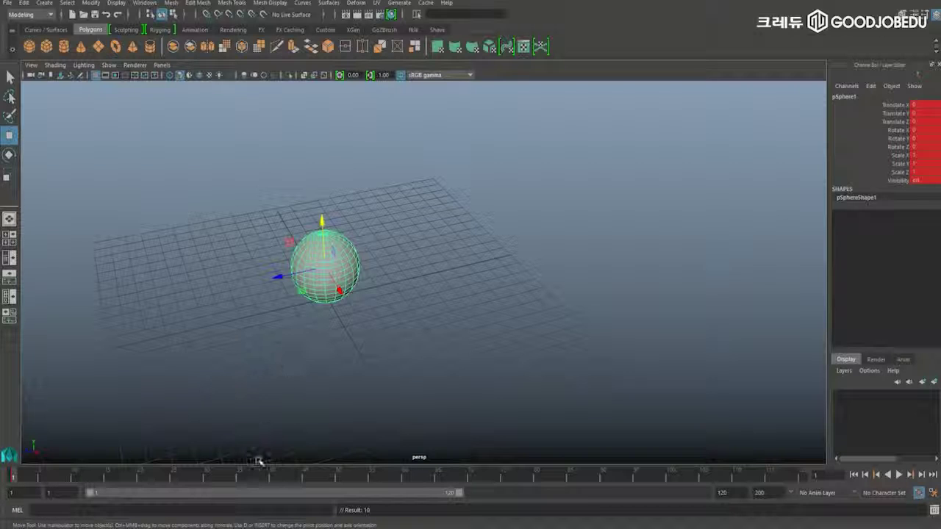
At frame 30, move the sphere to Translate Z about -22.98 and set a keyframe there.
click(207, 479)
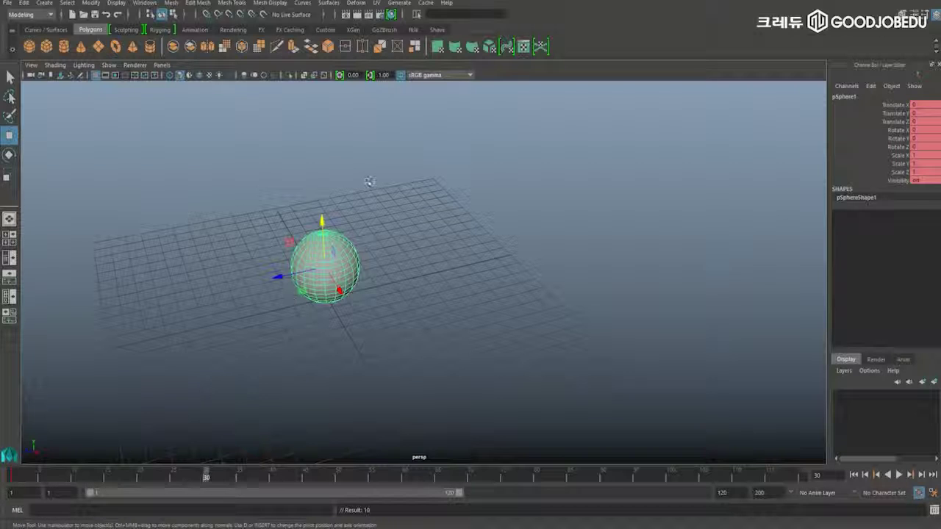
alt+middle_drag(478, 170, 414, 204)
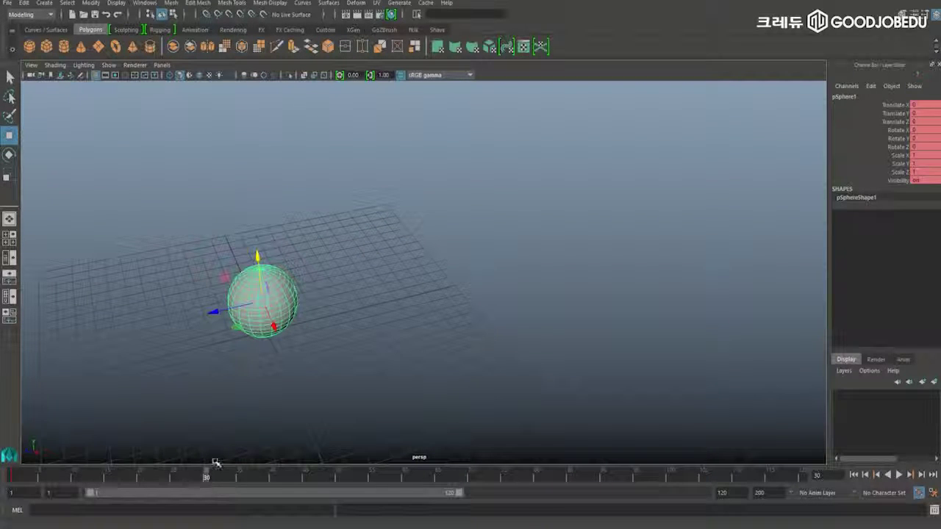
drag(212, 318, 583, 246)
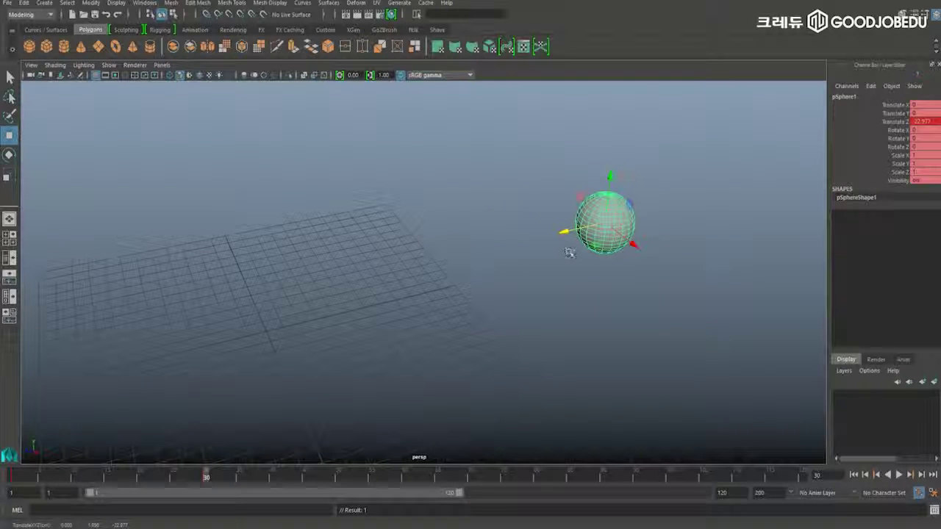
key(s)
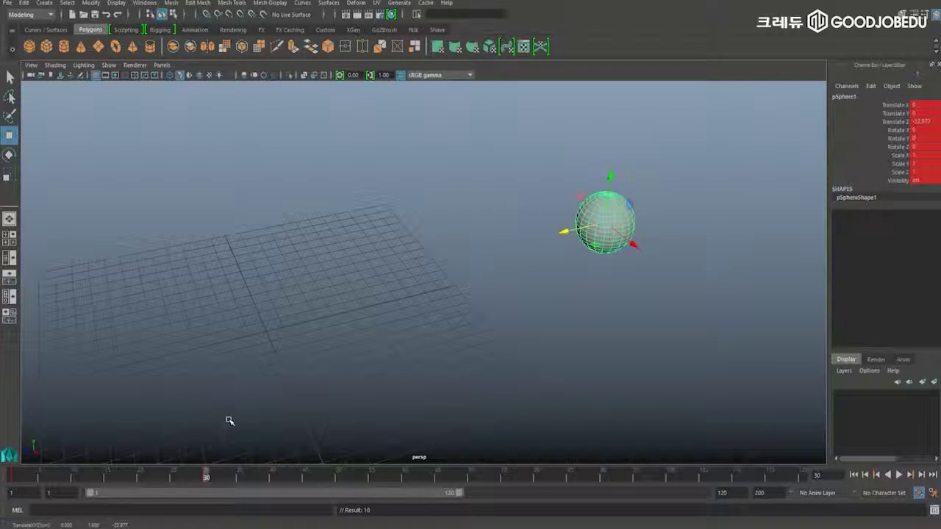
Play the sphere's animation from frame 1 and scrub back to frame 1 to check the motion.
click(13, 475)
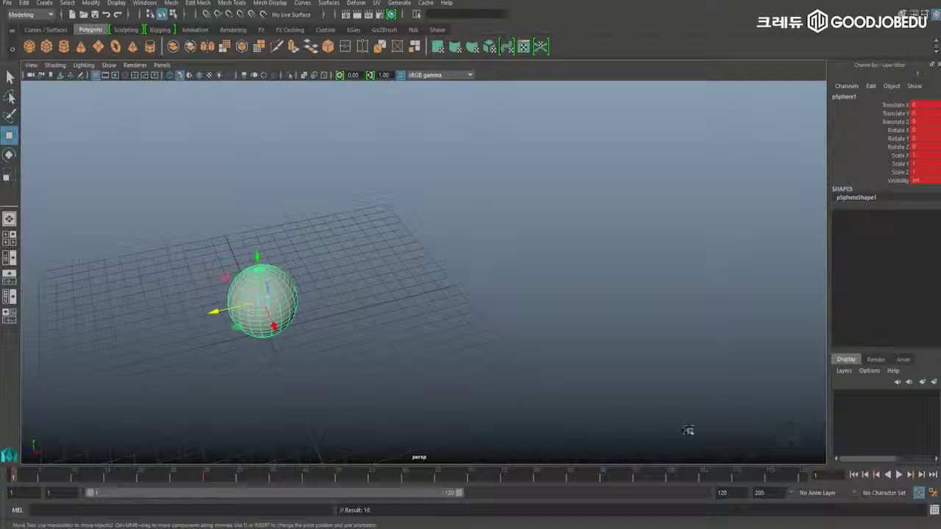
click(899, 475)
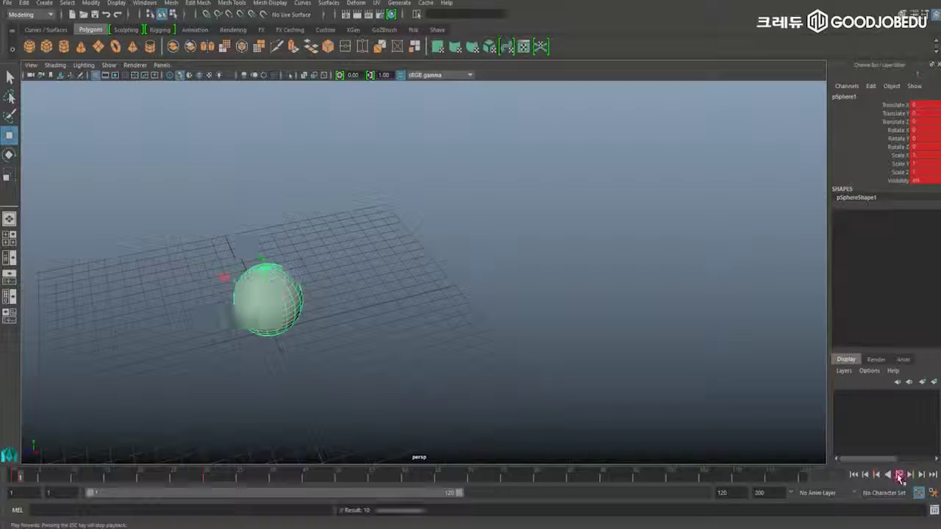
click(898, 475)
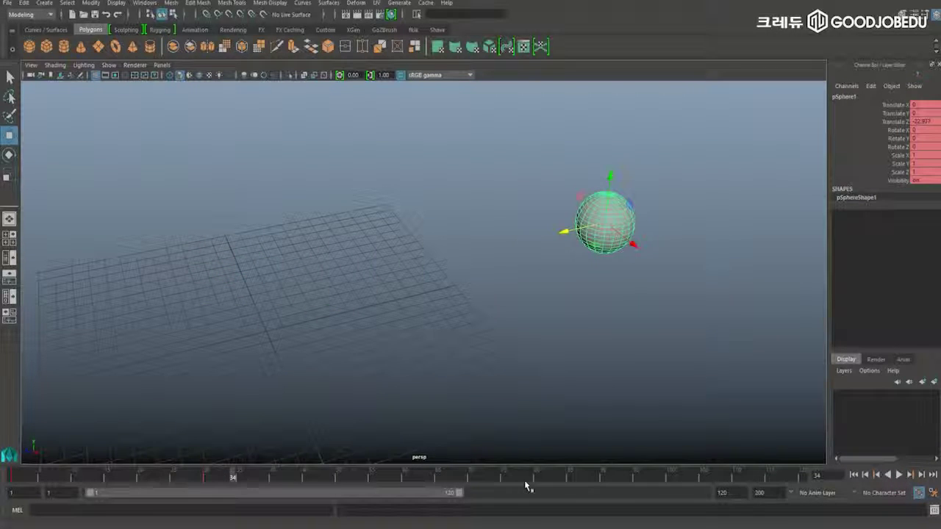
drag(214, 481, 14, 478)
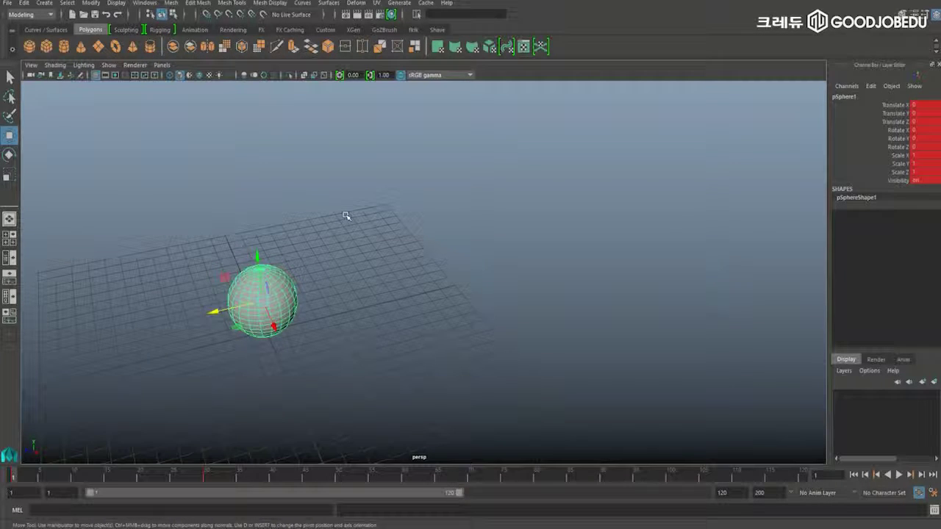
Delete the sphere and create a polygon cube with 20 height subdivisions.
key(Delete)
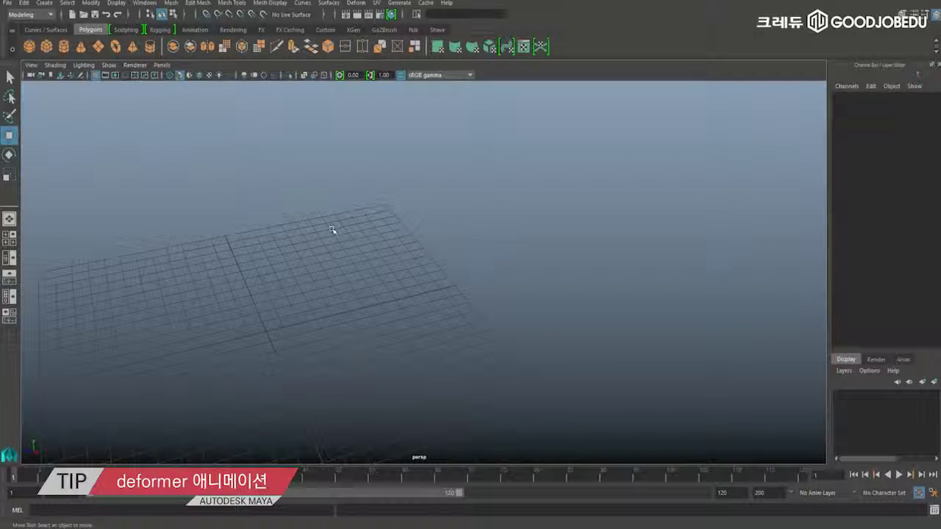
alt+middle_drag(335, 216, 419, 197)
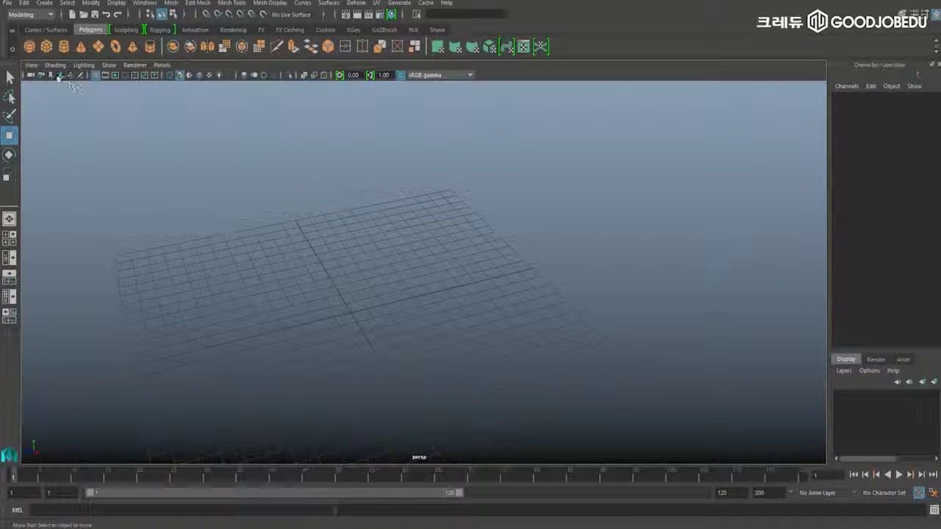
click(46, 46)
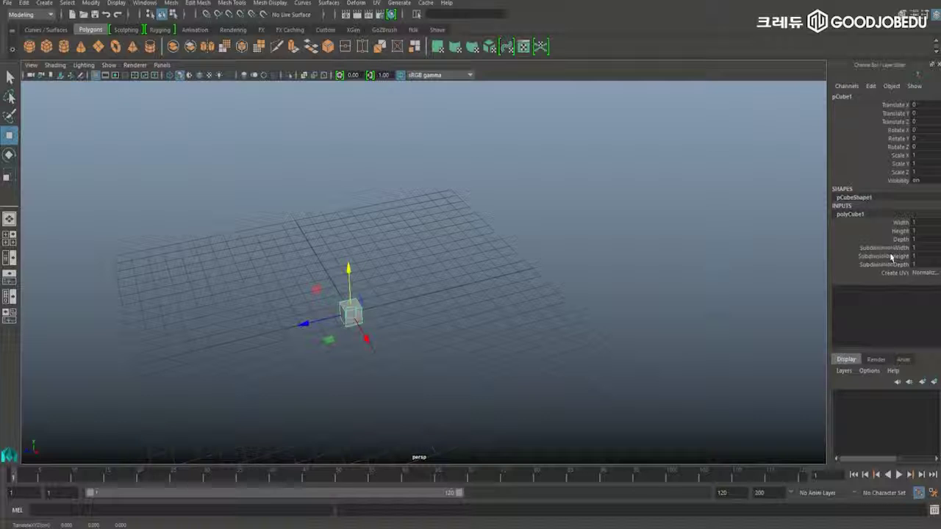
click(926, 256)
text(20)
key(Return)
Stretch the cube into a tall column with Scale Y about 19.7 and raise it to Translate Y about 10.18.
key(r)
drag(347, 270, 343, 103)
drag(349, 270, 342, 124)
alt+right_drag(416, 177, 398, 156)
alt+drag(399, 156, 417, 157)
key(w)
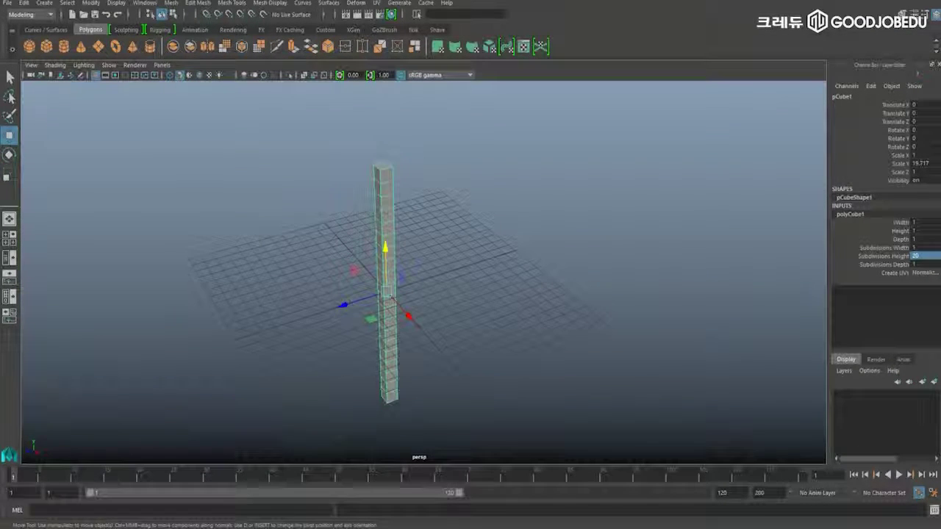
drag(387, 251, 394, 105)
alt+drag(477, 235, 508, 265)
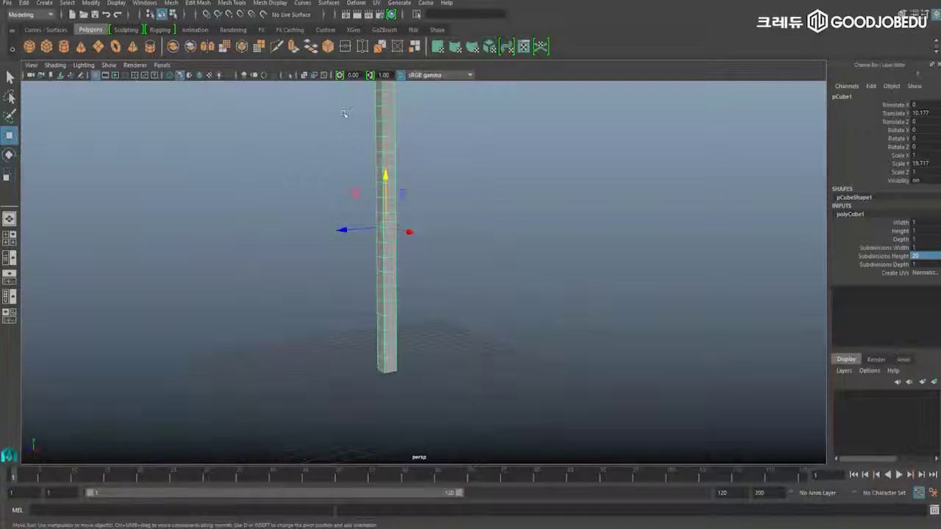
Freeze the column's transformations and delete its construction history.
click(91, 3)
click(110, 50)
click(24, 3)
mouse_move(93, 128)
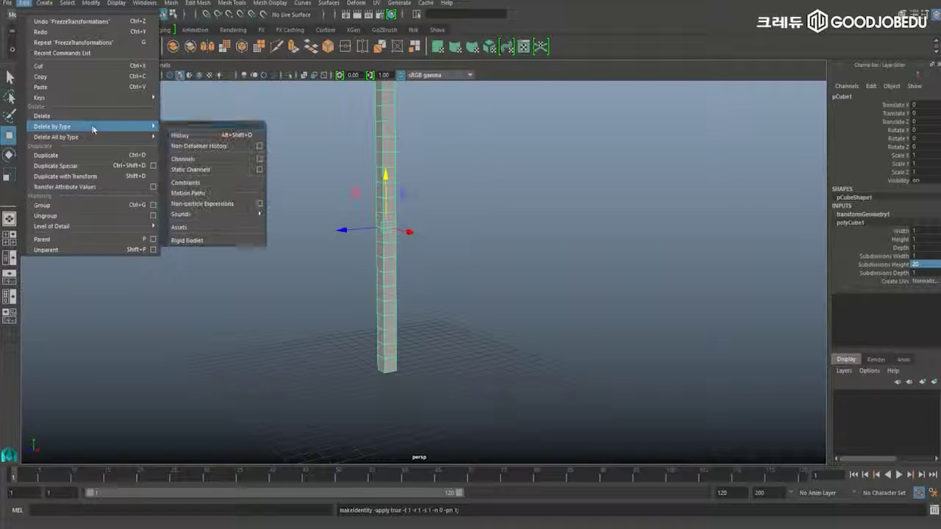
click(195, 134)
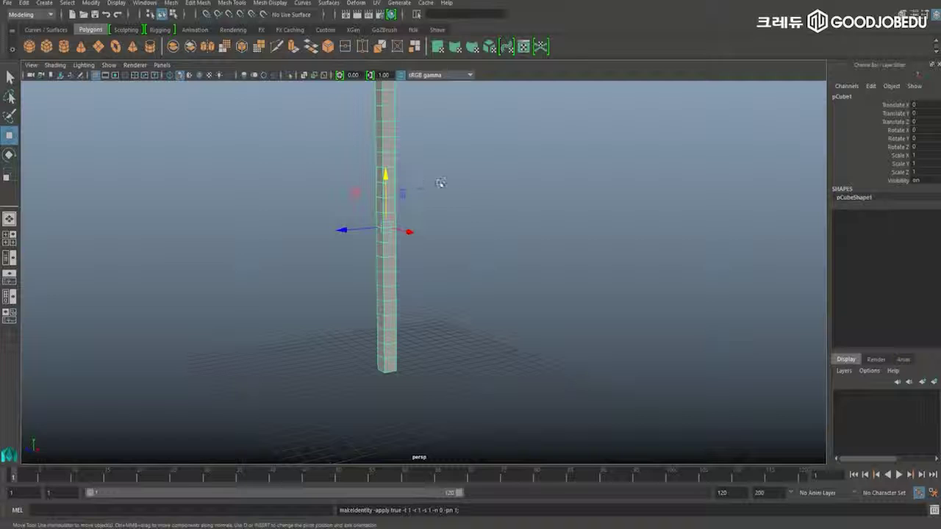
Apply a nonlinear Bend deformer to the selected column.
alt+middle_drag(430, 181, 431, 215)
alt+drag(447, 185, 434, 208)
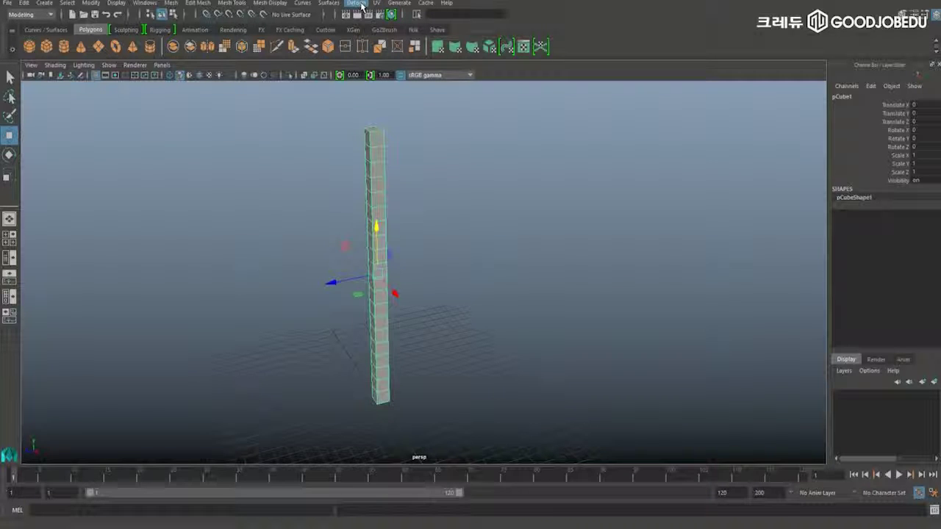
click(357, 4)
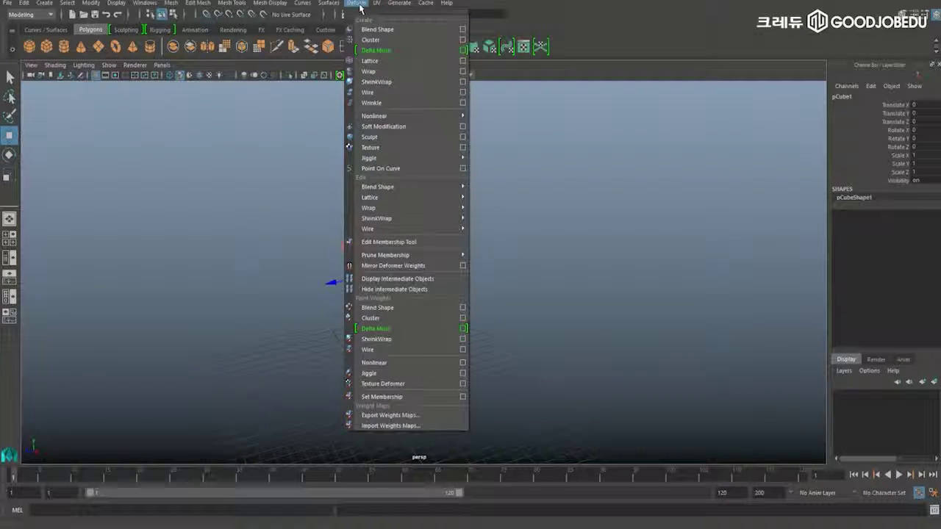
mouse_move(412, 118)
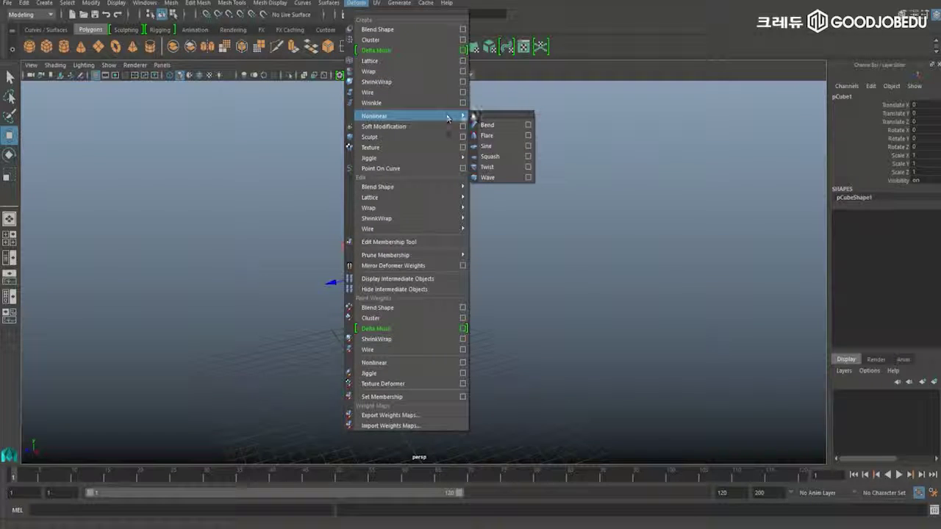
click(500, 129)
Display the column in wireframe with the bend handle framed in view, and expand the bend1 input attributes.
key(5)
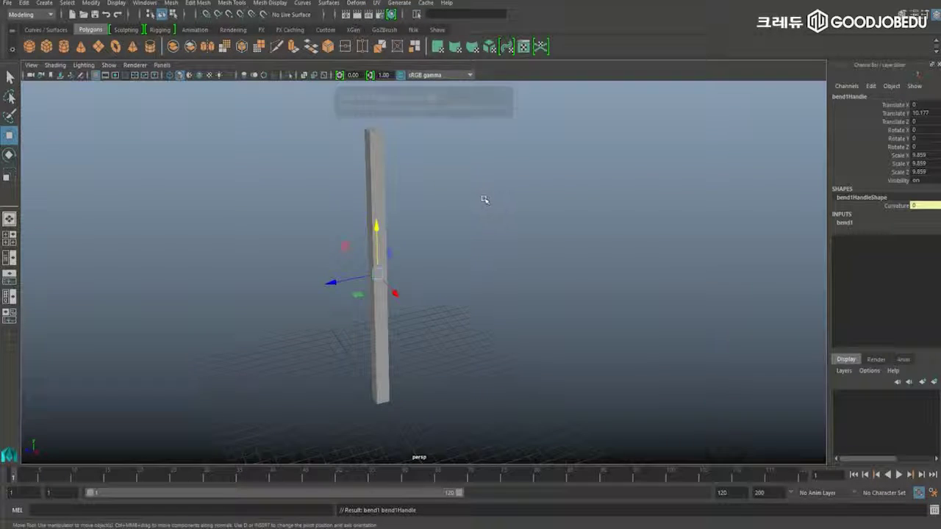
key(4)
key(f)
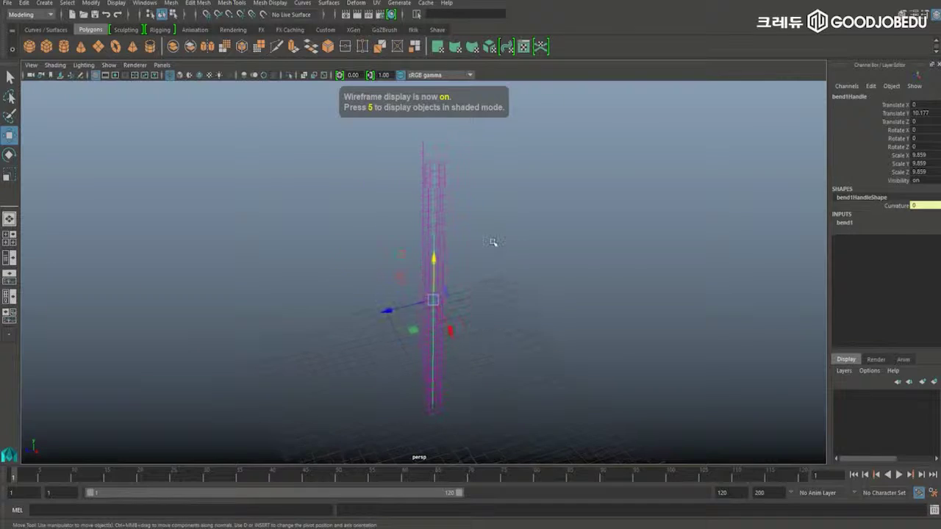
alt+middle_drag(482, 214, 446, 218)
alt+drag(471, 220, 480, 202)
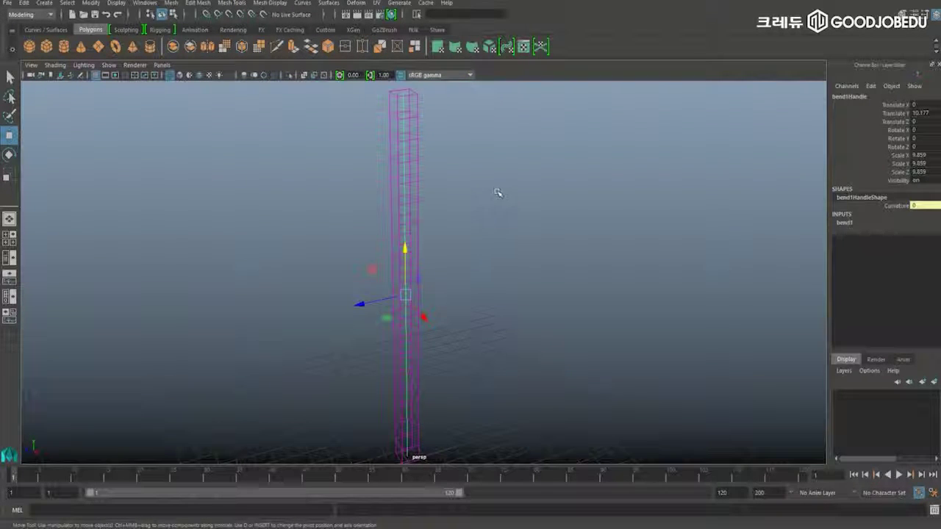
scroll(500, 187, down, 1)
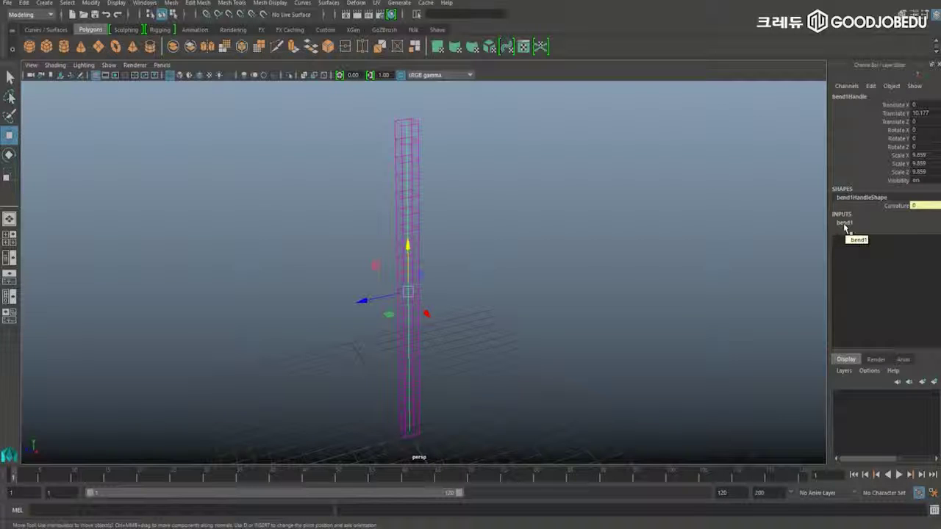
click(843, 224)
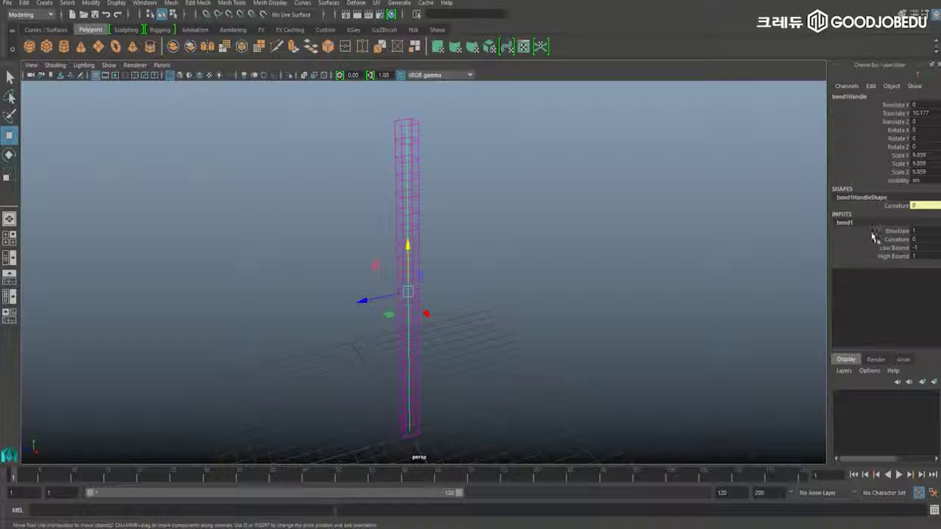
Display the column shaded and try varying the bend1 Curvature up to about 77.9.
click(896, 239)
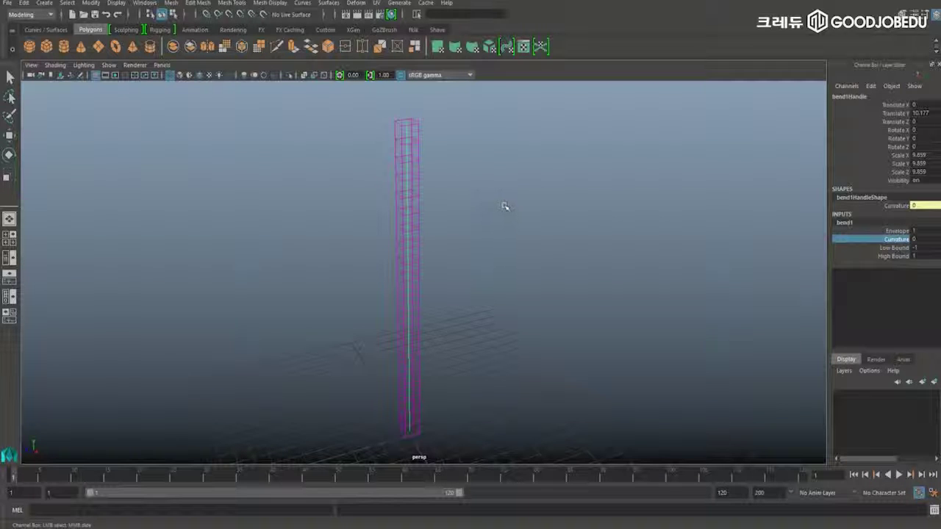
key(5)
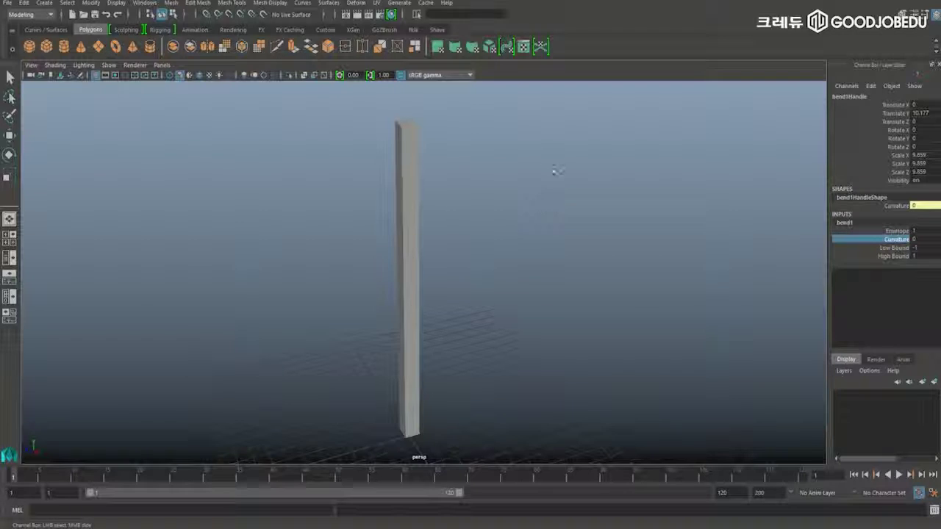
middle_drag(535, 220, 471, 225)
alt+drag(470, 225, 324, 230)
middle_drag(324, 229, 489, 230)
middle_drag(691, 217, 638, 231)
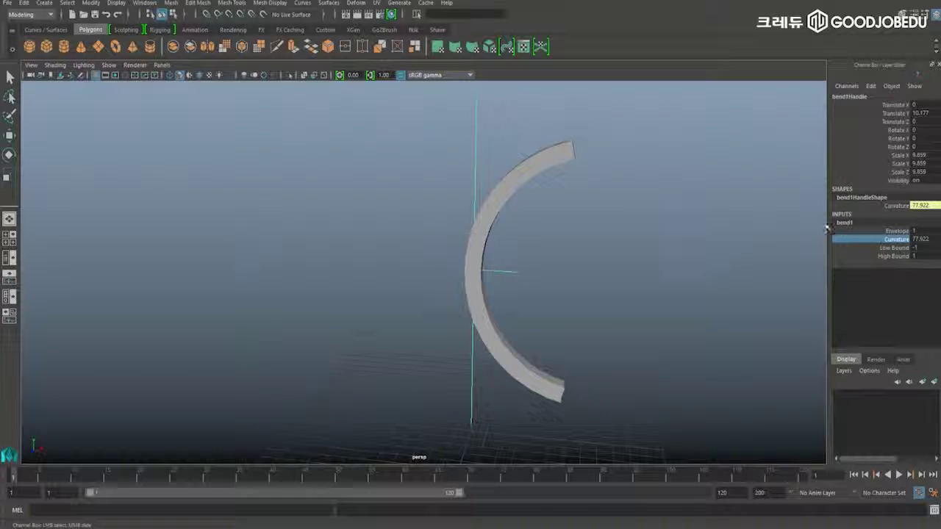
Set the bend1 Curvature to 0 and key only that channel at frame 1.
click(929, 240)
text(0)
key(Return)
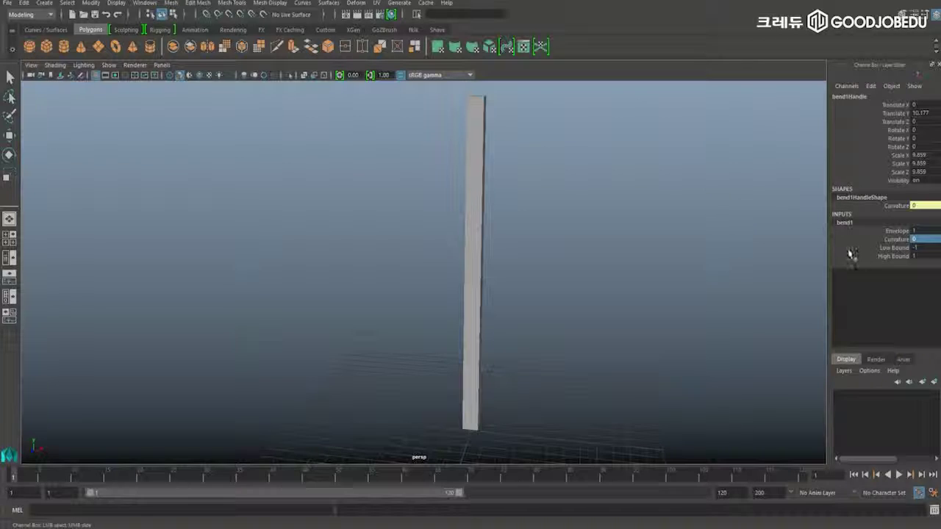
click(885, 241)
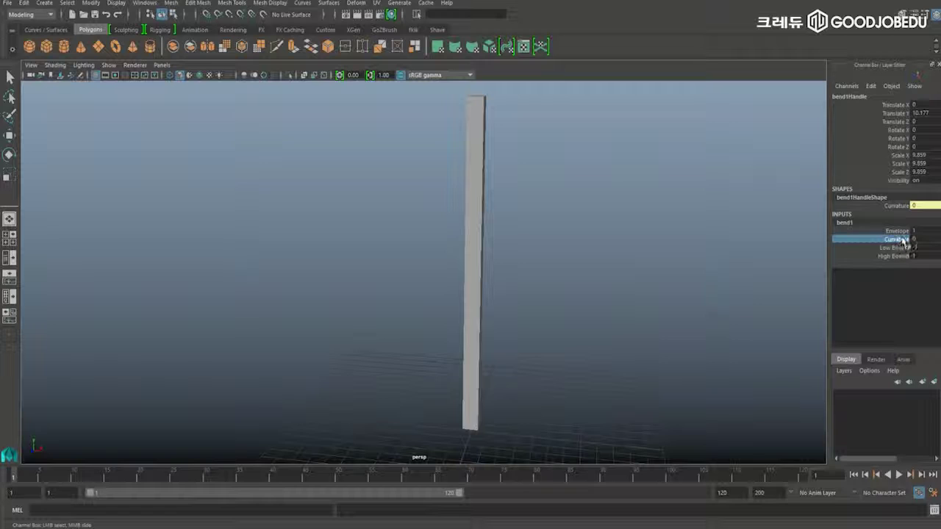
right_click(902, 241)
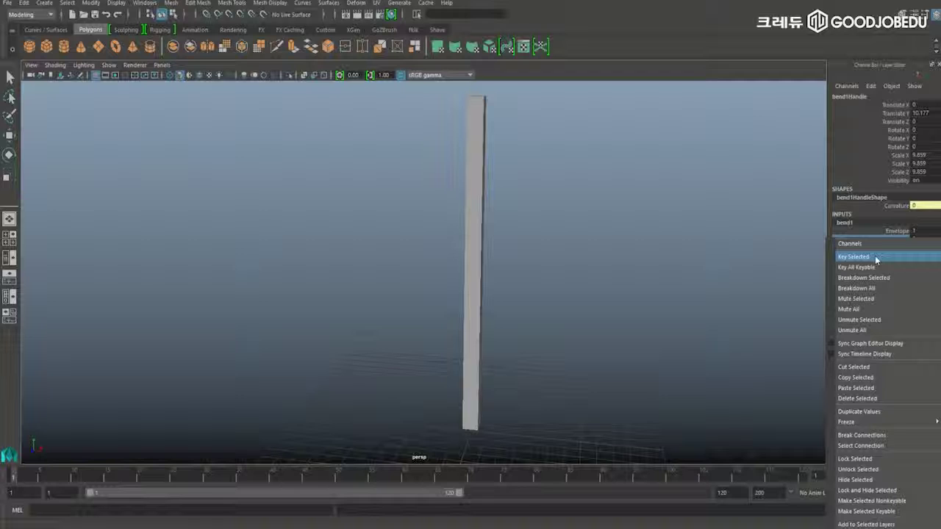
click(875, 256)
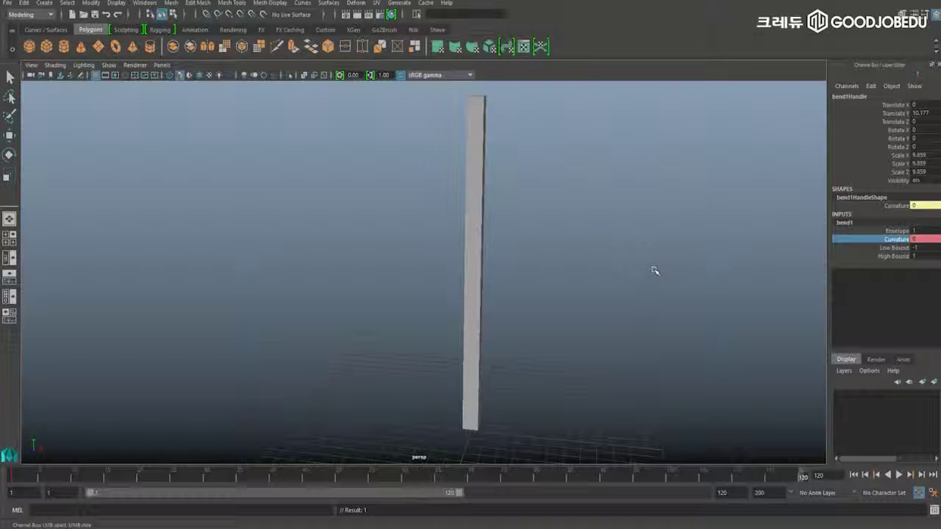
At frame 120, bend the column into a ring with Curvature -180 and key that channel.
middle_drag(477, 229, 499, 266)
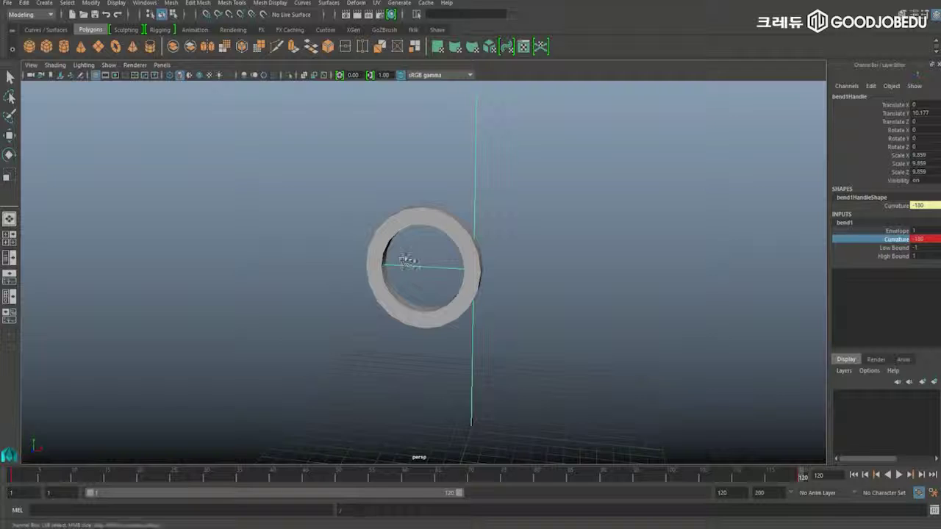
alt+drag(405, 264, 436, 261)
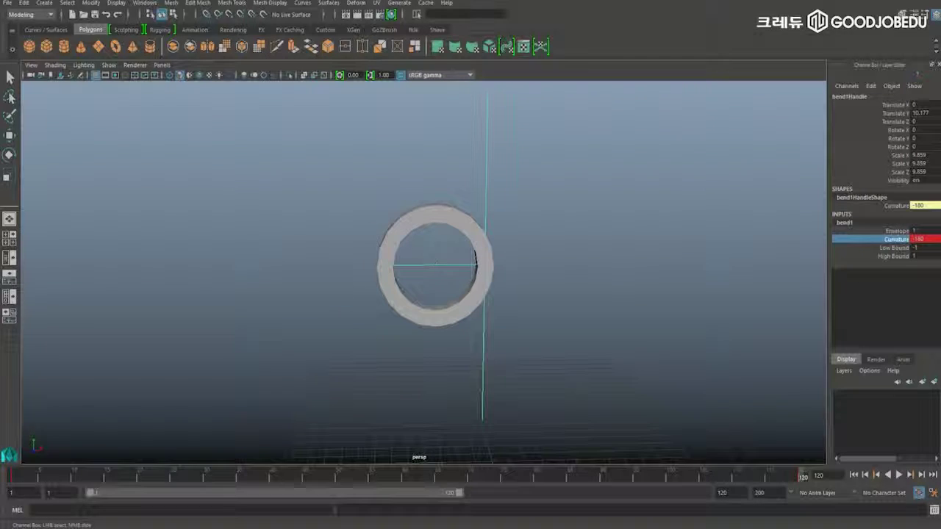
right_click(895, 242)
click(875, 259)
Play the bend animation from frame 1 and stop it after watching the column curl.
click(12, 477)
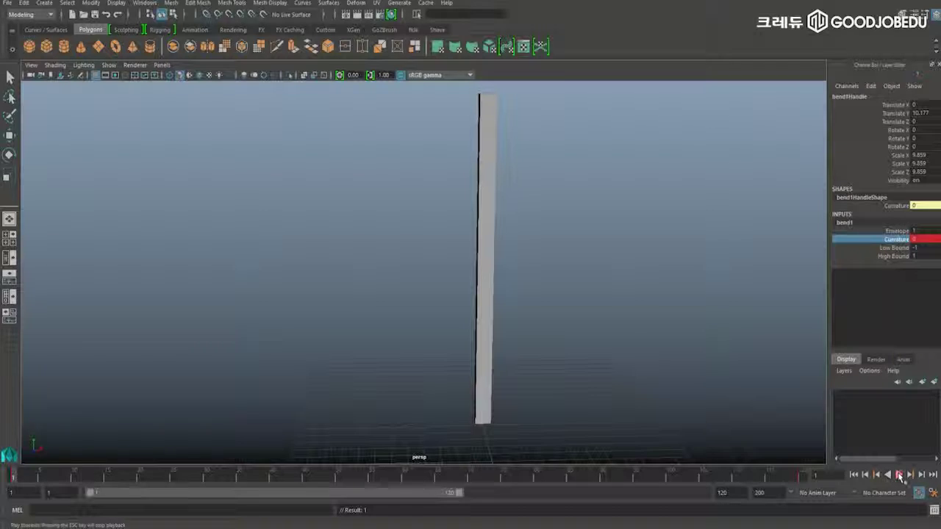
click(899, 476)
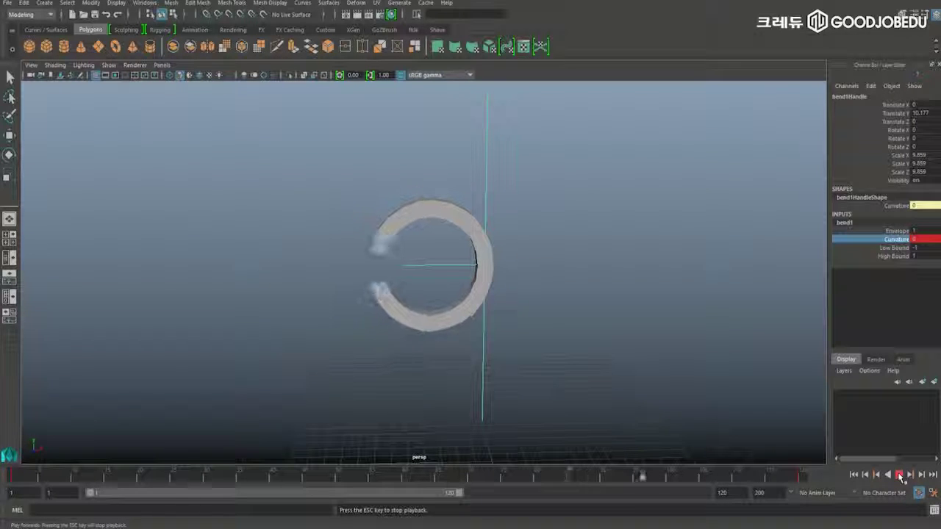
click(900, 476)
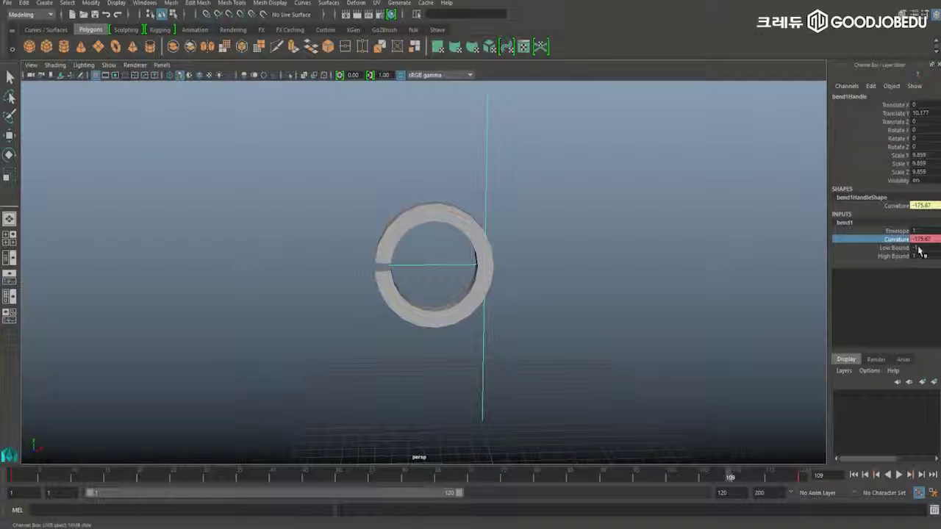
Try deleting everything in the scene, and undo the deletion to restore the column and bend handle.
key(ctrl+shift+a)
key(Delete)
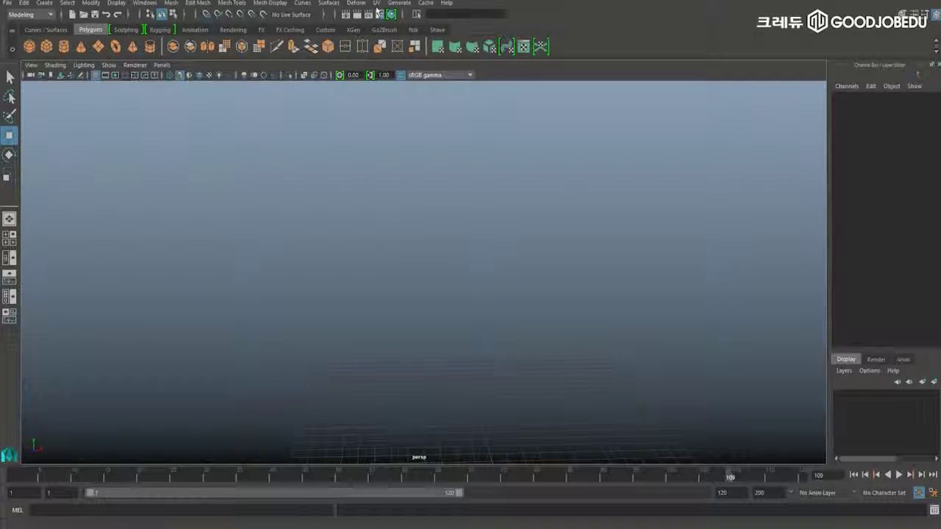
key(ctrl+z)
key(ctrl+z)
key(ctrl+z)
key(ctrl+z)
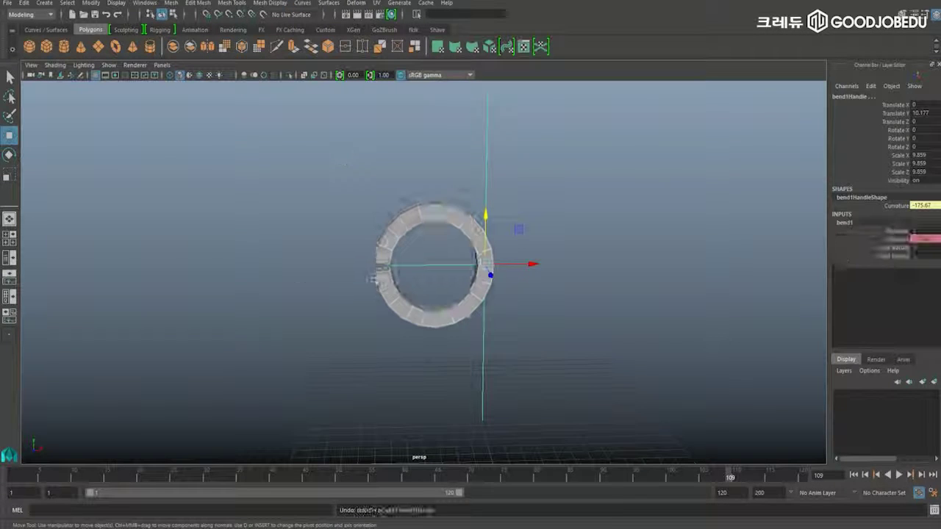
Undo the bend1 Curvature keyframes and value changes back to the straight, unkeyed column.
key(ctrl+z)
key(ctrl+z)
key(ctrl+z)
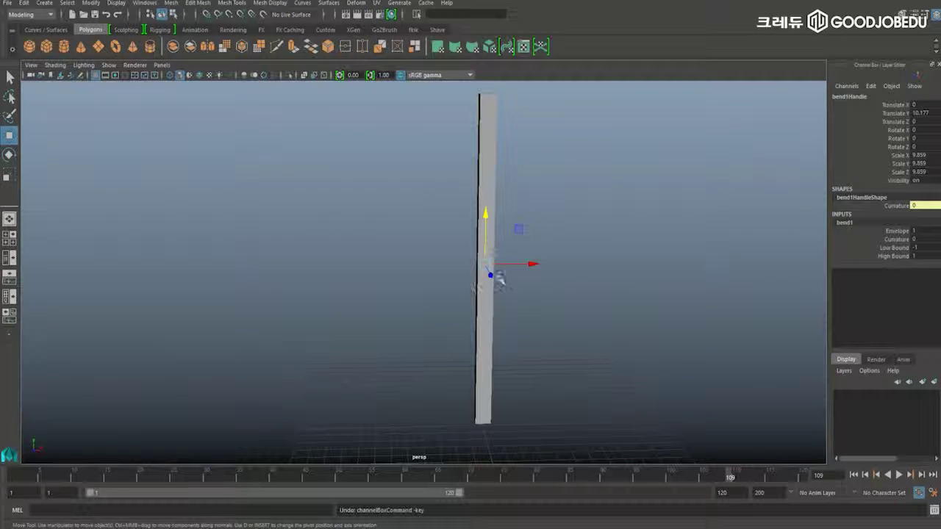
key(ctrl+z)
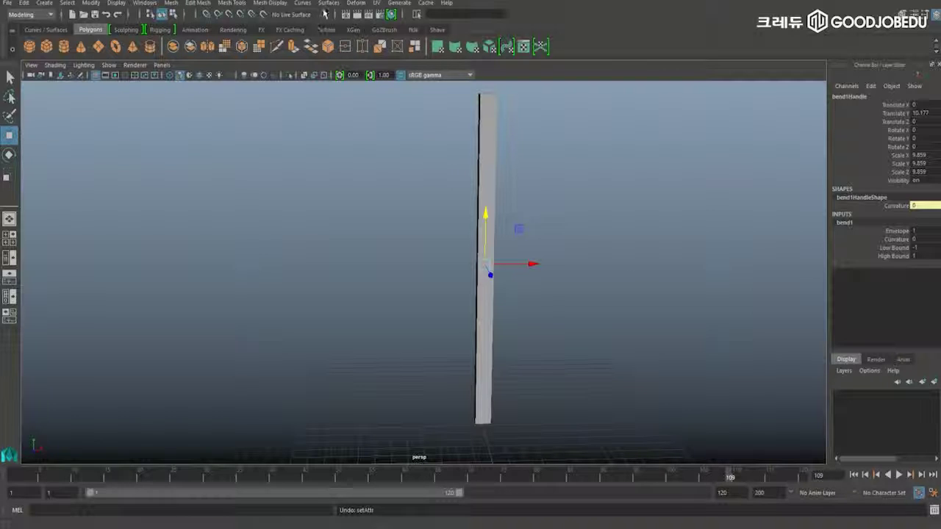
Try to apply a nonlinear Twist deformer with only the bend handle selected.
click(356, 3)
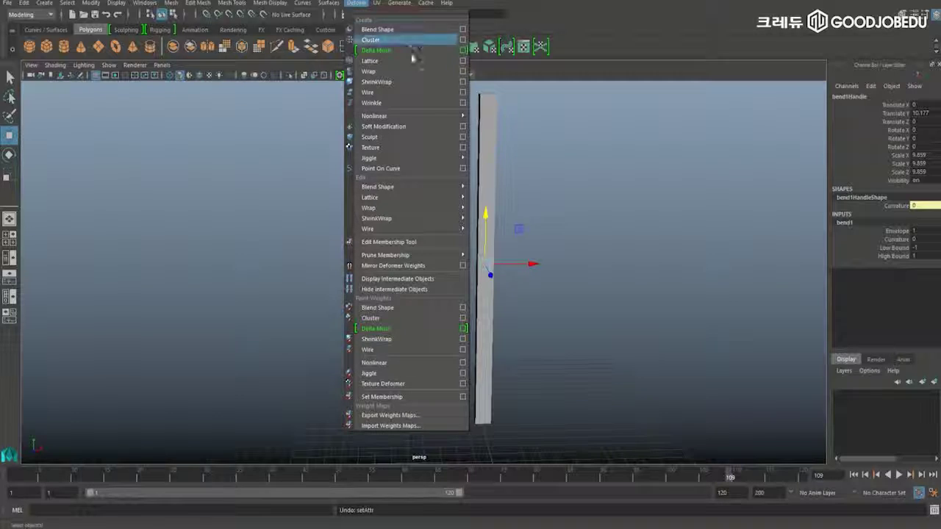
mouse_move(438, 116)
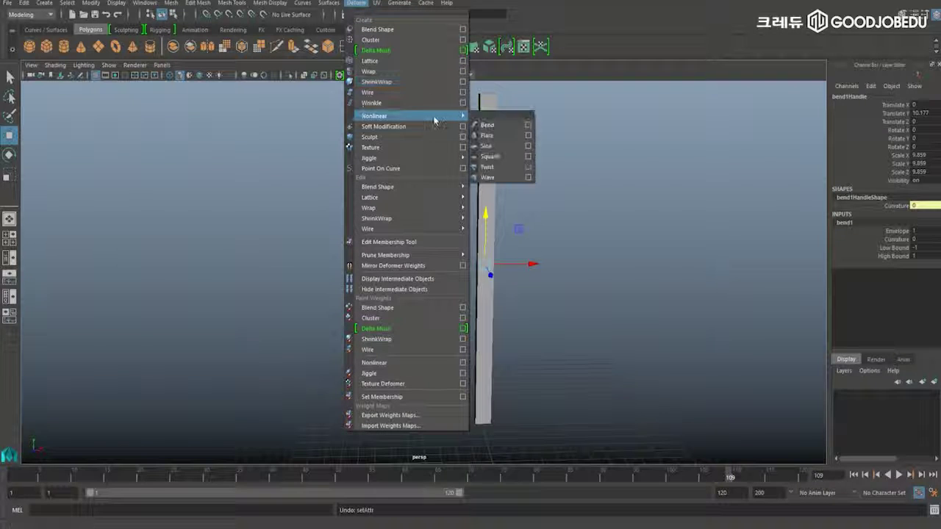
click(512, 172)
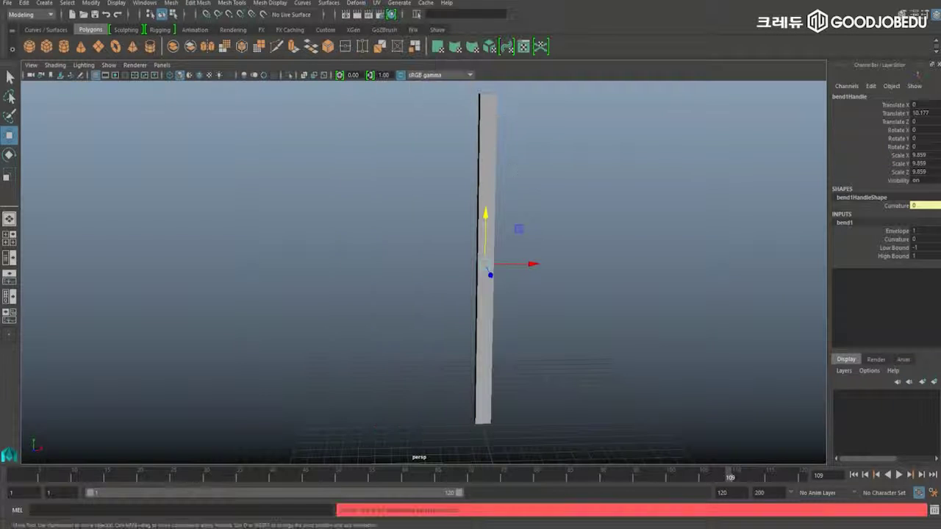
Select the column mesh and apply a nonlinear Twist deformer to it.
click(494, 180)
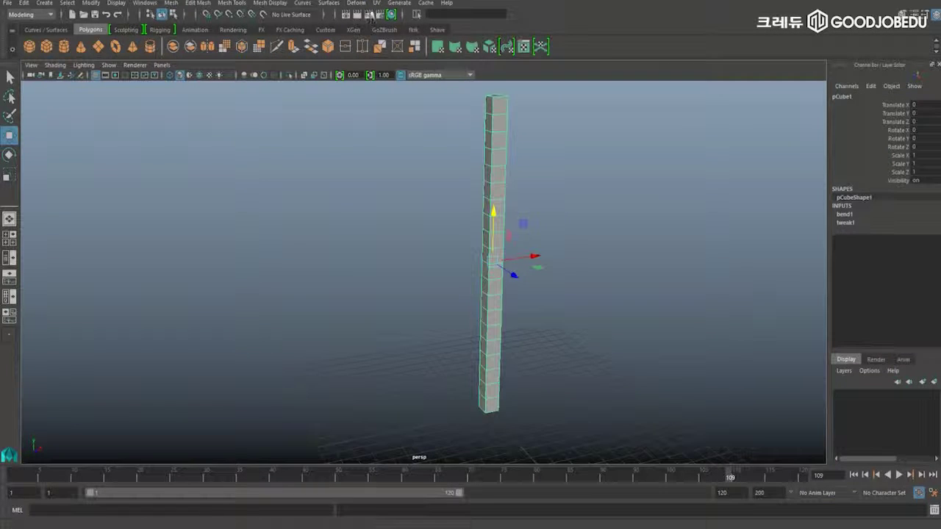
click(356, 2)
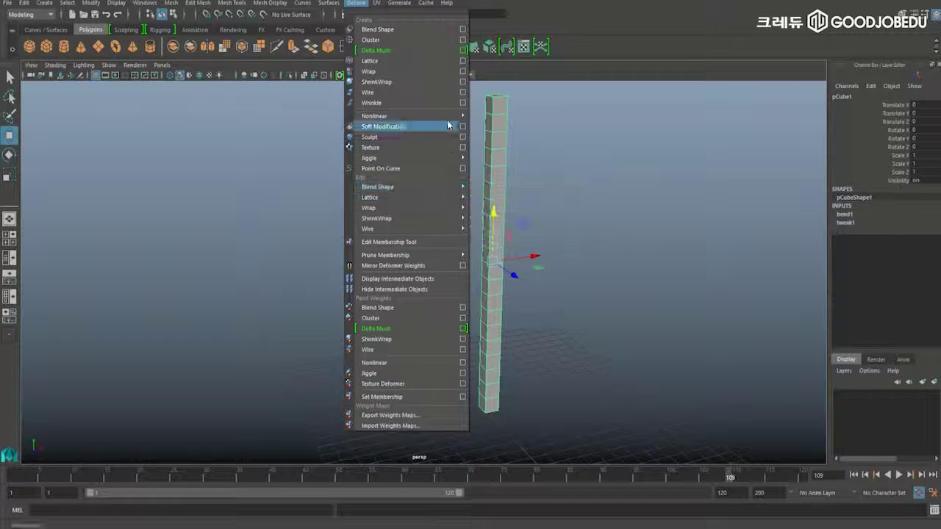
click(498, 170)
Examine the twist handle around the column in wireframe, and return to shaded display.
key(3)
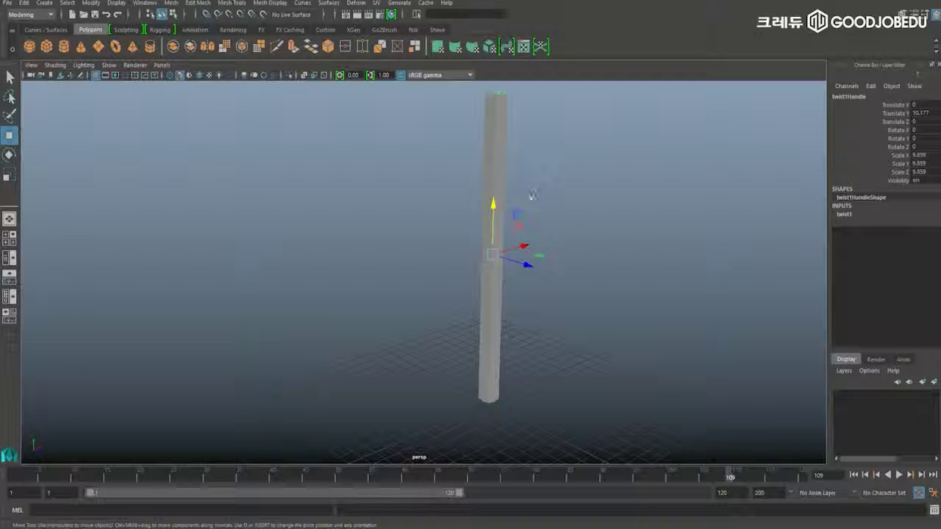
alt+drag(553, 205, 458, 128)
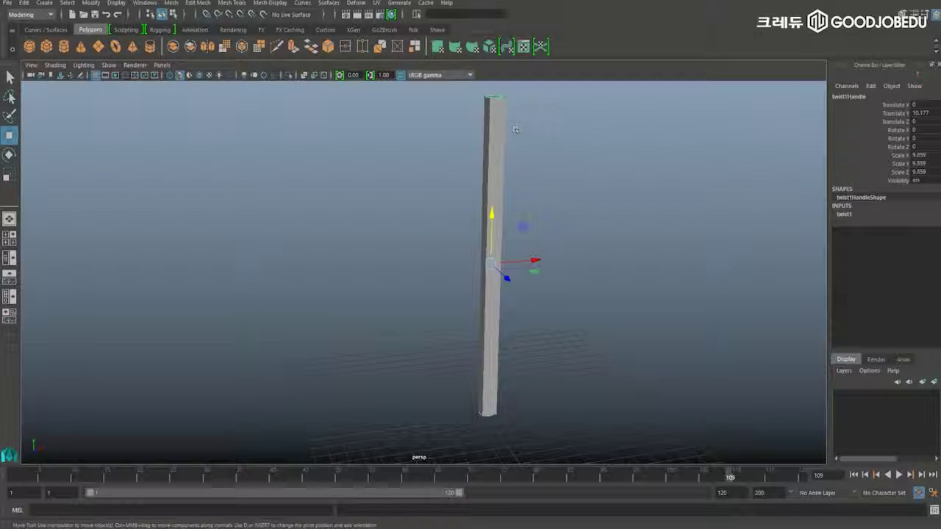
key(4)
alt+right_drag(515, 265, 528, 245)
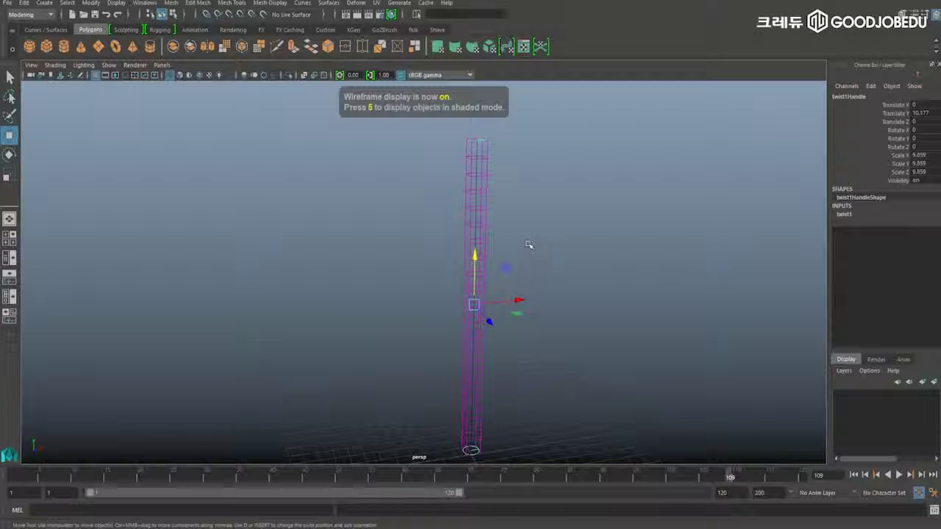
alt+middle_drag(510, 174, 492, 176)
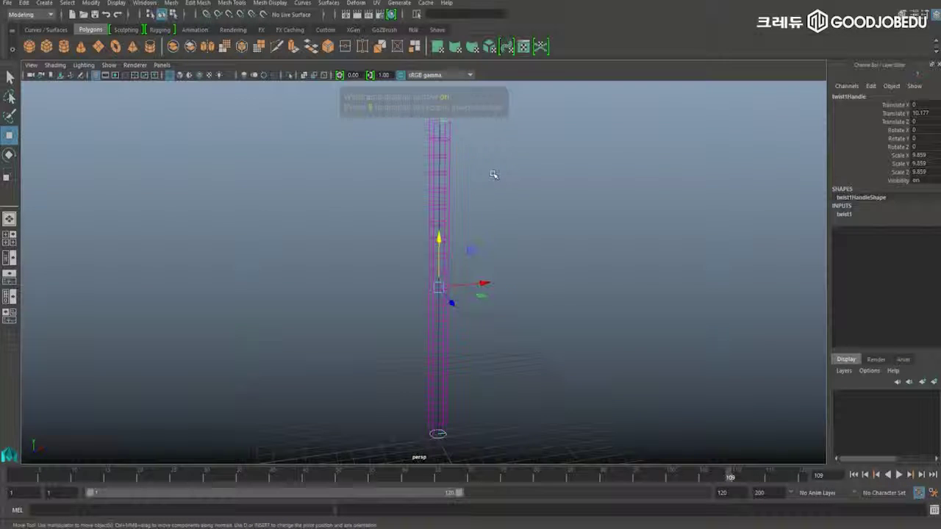
key(5)
alt+drag(441, 180, 491, 194)
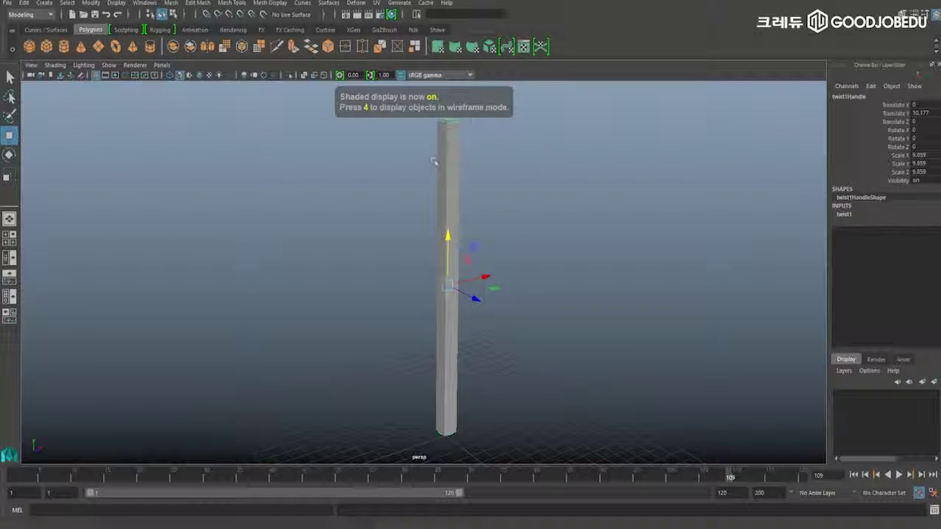
Open the Outliner beside the column and select bend1Handle in it.
click(132, 2)
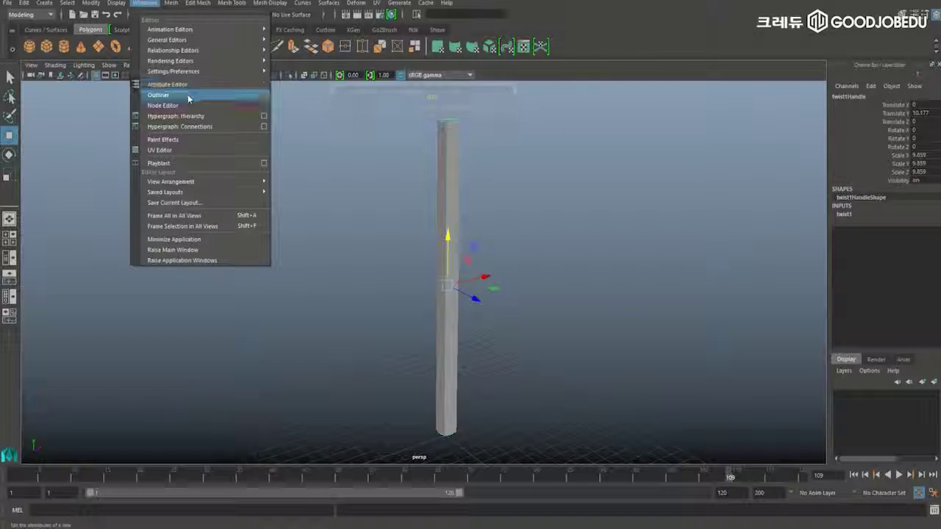
click(185, 95)
drag(800, 231, 735, 252)
mouse_move(766, 343)
mouse_down()
mouse_move(760, 361)
mouse_move(757, 342)
mouse_up()
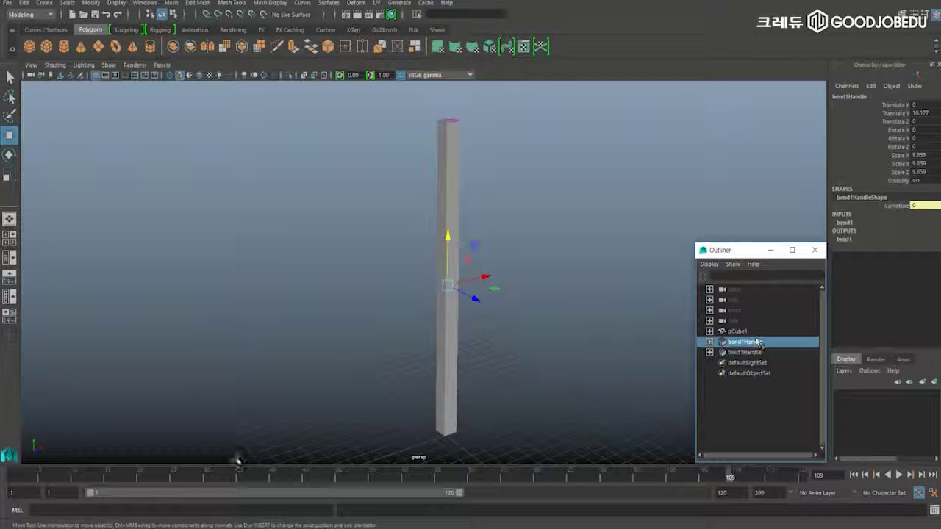
At frame 1, expand the twist1 and bend1 attributes and key the bend1 Curvature at 0.
click(9, 478)
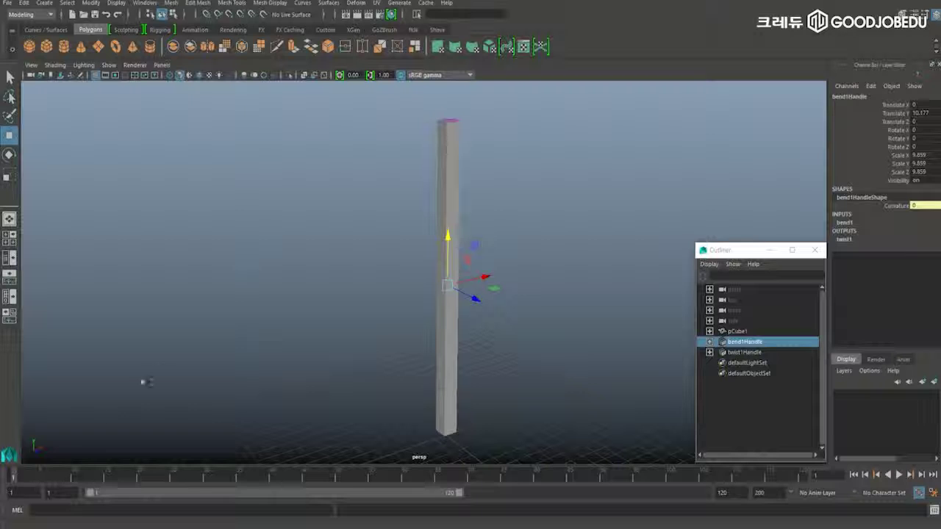
click(842, 238)
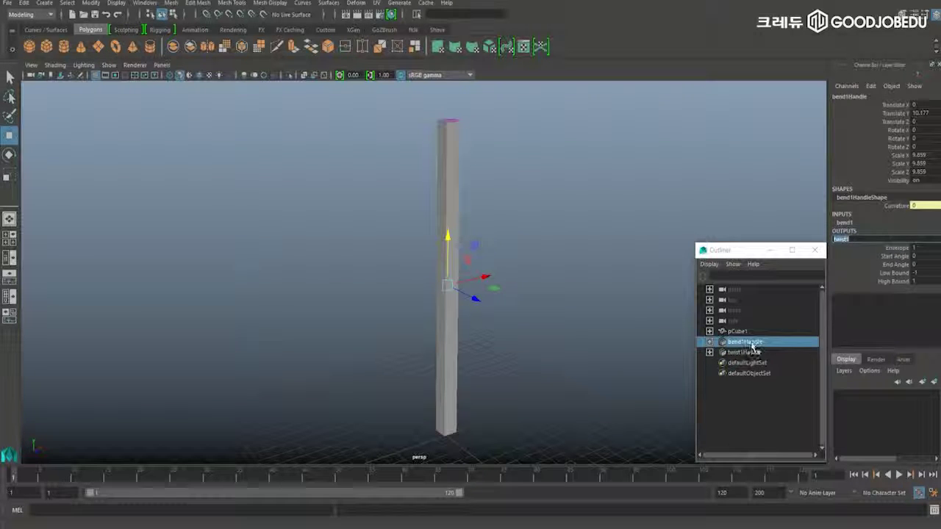
click(843, 223)
click(895, 239)
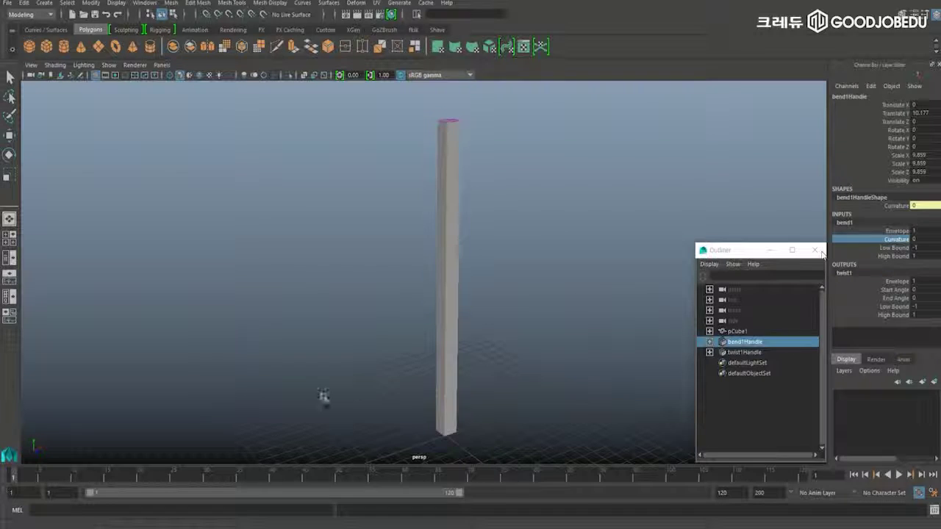
right_click(896, 236)
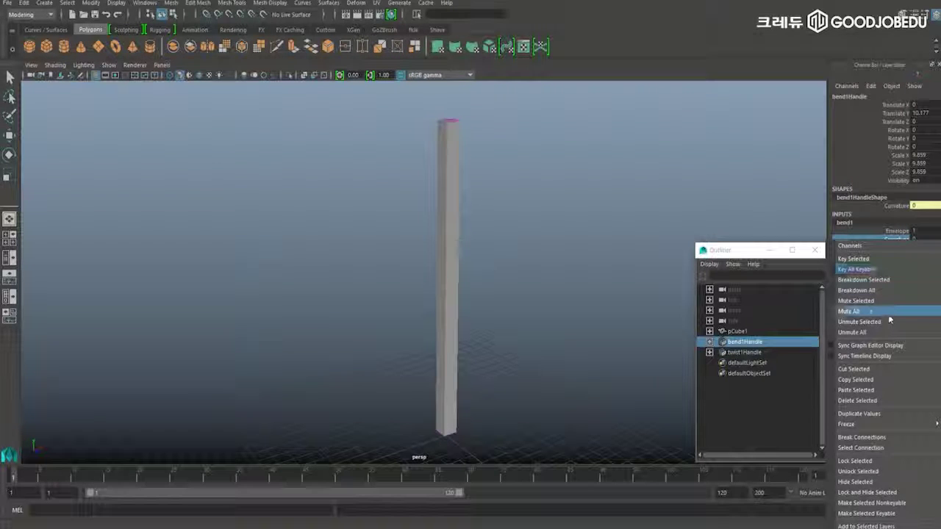
click(882, 258)
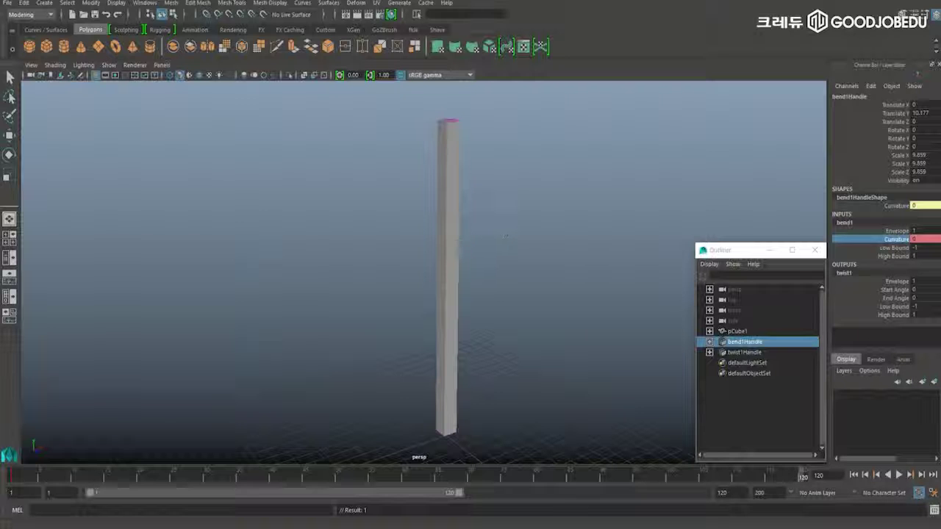
At frame 120, raise the bend1 Curvature to 180 and key that channel.
middle_drag(505, 235, 558, 237)
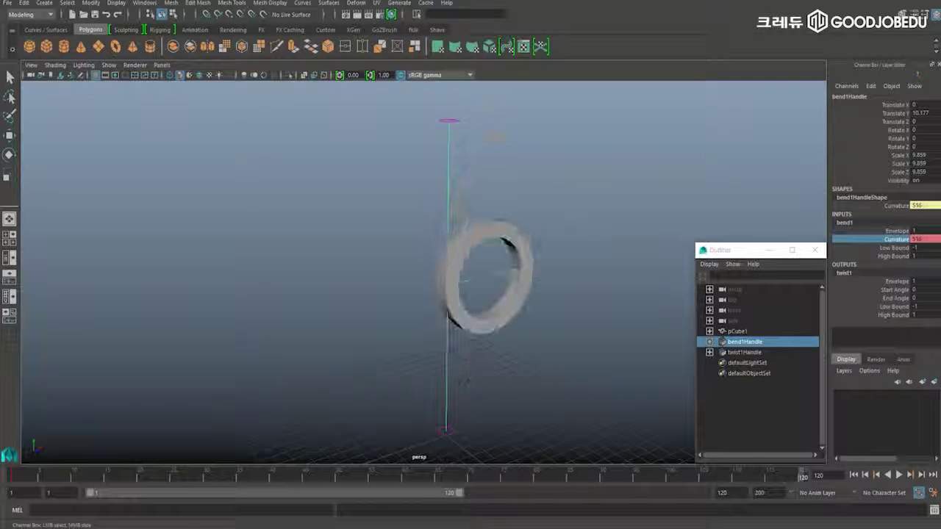
right_click(898, 239)
click(878, 259)
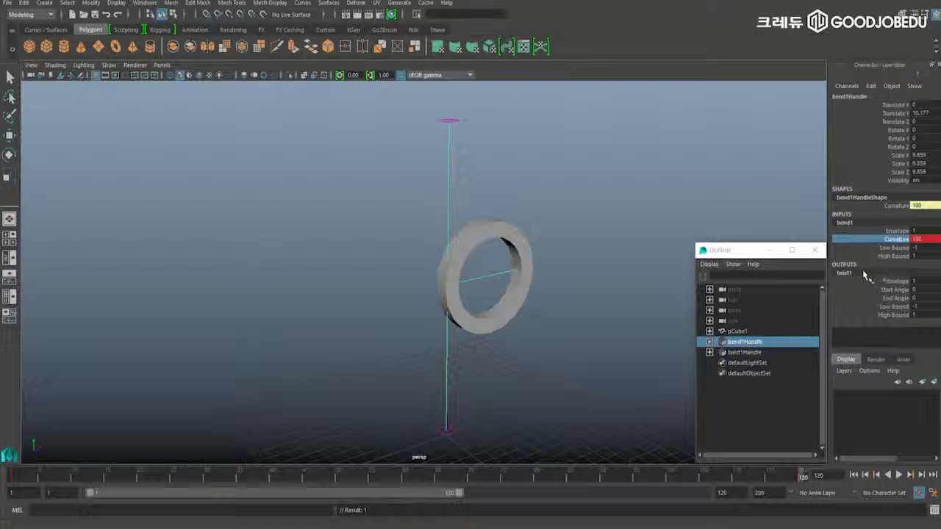
Select twist1Handle in the Outliner, return to frame 1, and expand the twist1 attributes.
click(757, 354)
key(w)
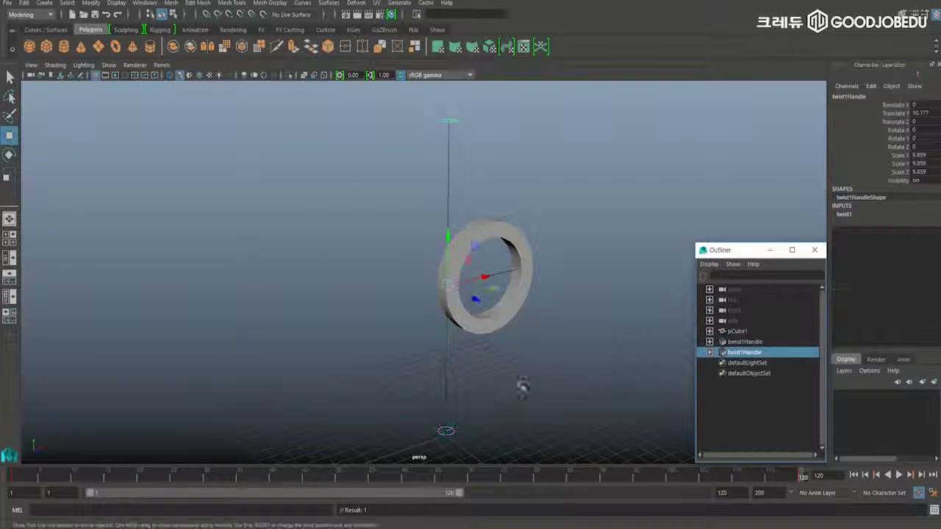
key(alt+shift+v)
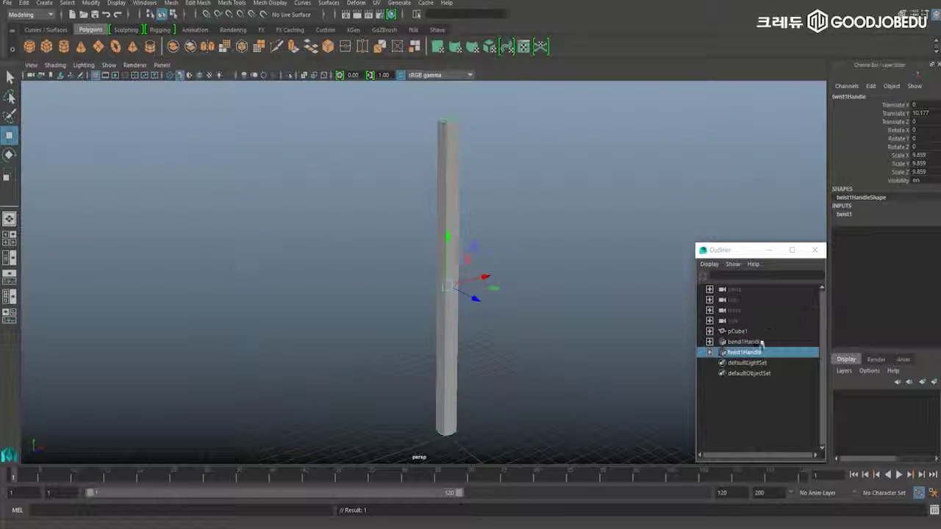
click(845, 214)
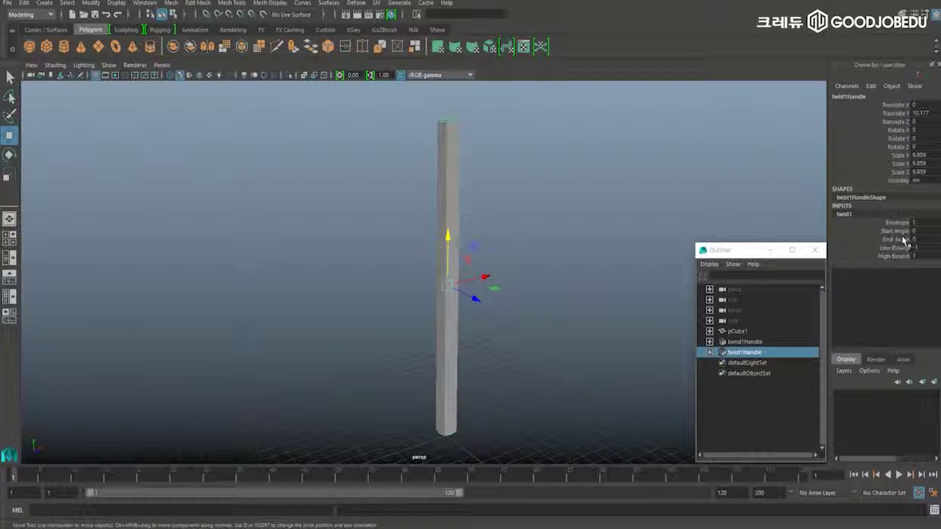
Try out a twist1 Start Angle of about 652 on the column, and reset it to 0.
click(894, 231)
middle_drag(515, 147, 724, 188)
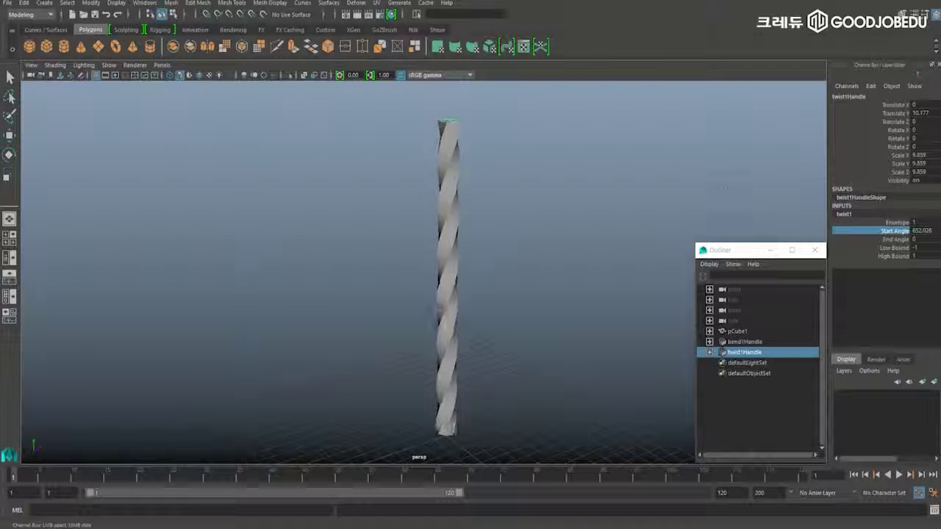
click(923, 231)
text(0)
key(Return)
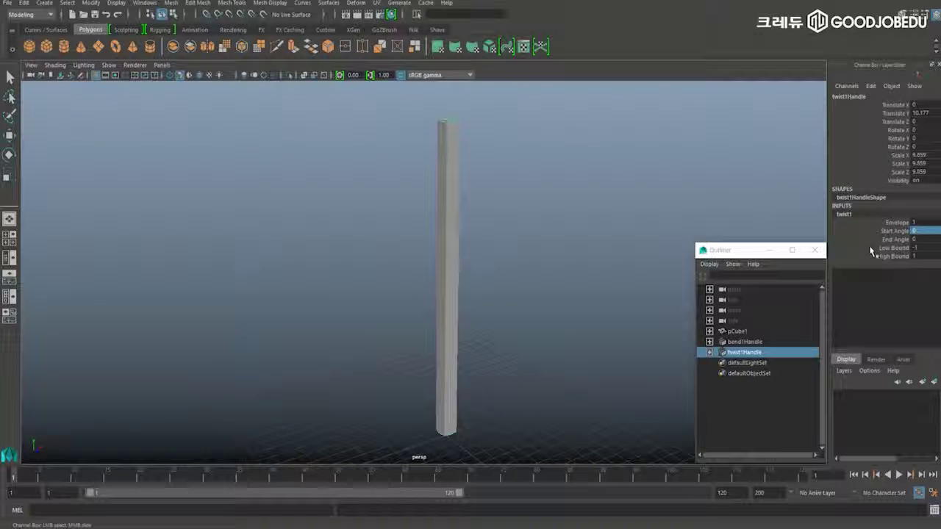
Key the twist1 Start Angle at 0 on frame 1.
click(894, 230)
right_click(894, 233)
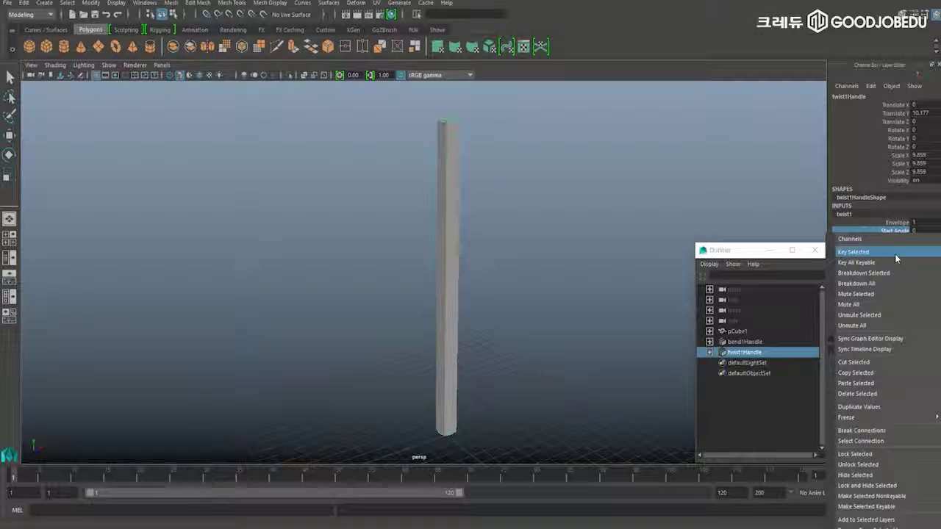
click(895, 253)
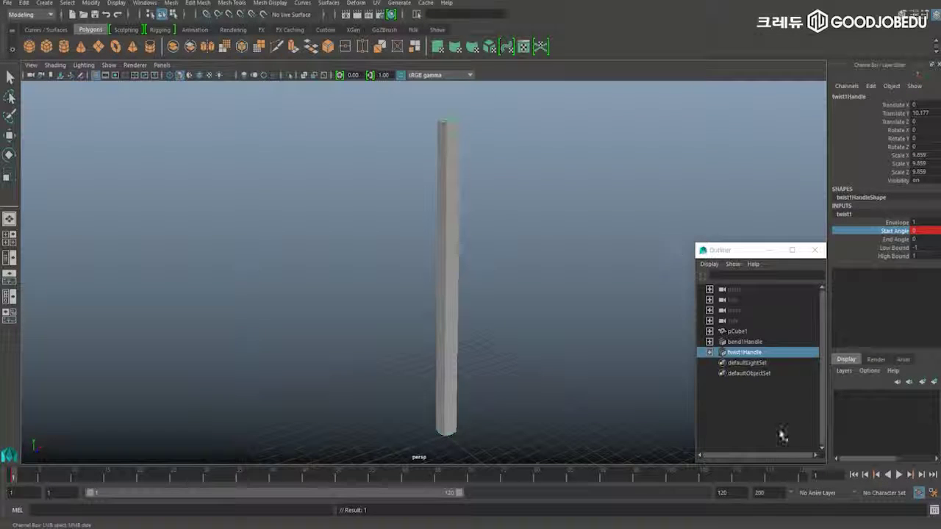
At frame 120, raise the twist1 Start Angle interactively and key that channel.
click(803, 475)
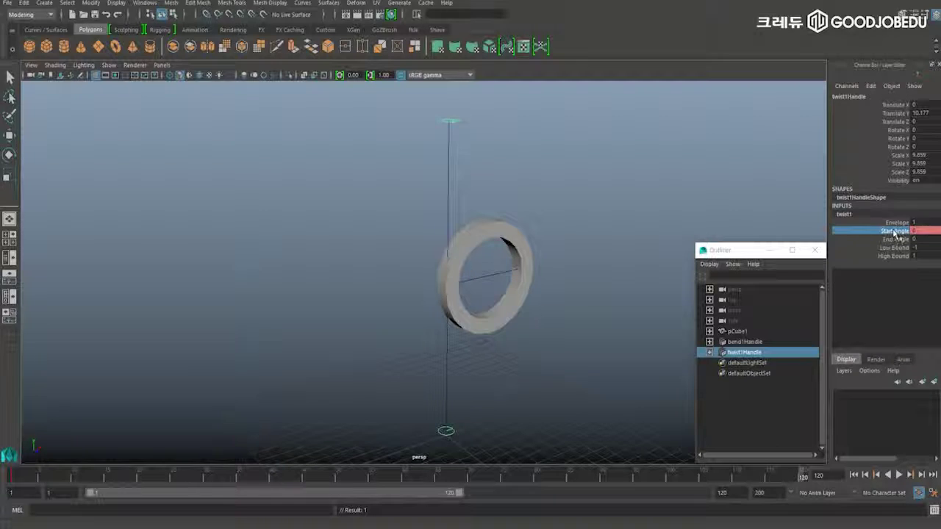
middle_drag(579, 187, 661, 183)
Play the combined bend and twist animation from frame 1, stop it, and return to frame 1.
click(38, 479)
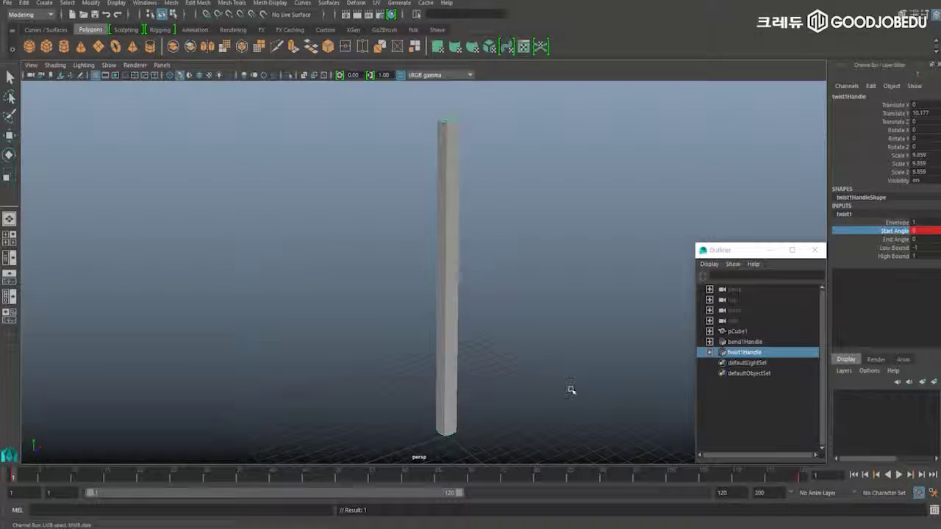
click(901, 476)
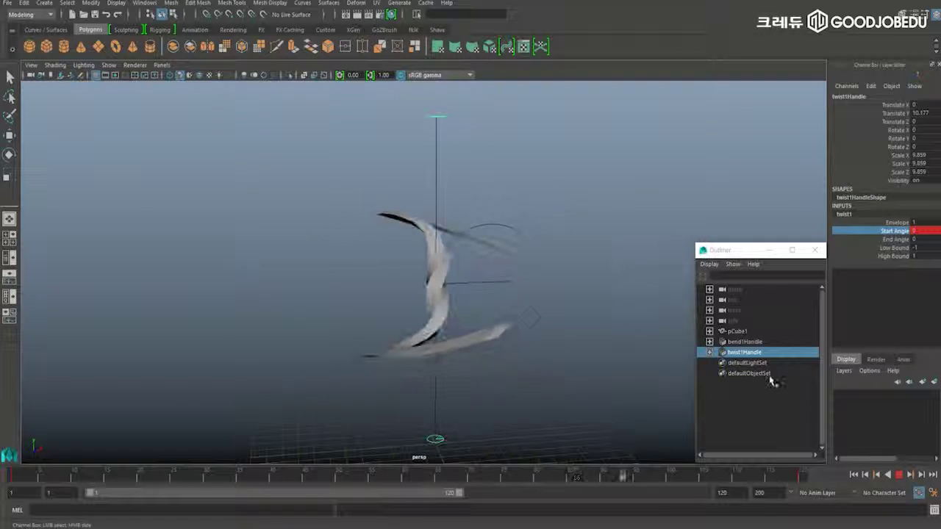
click(899, 475)
click(11, 477)
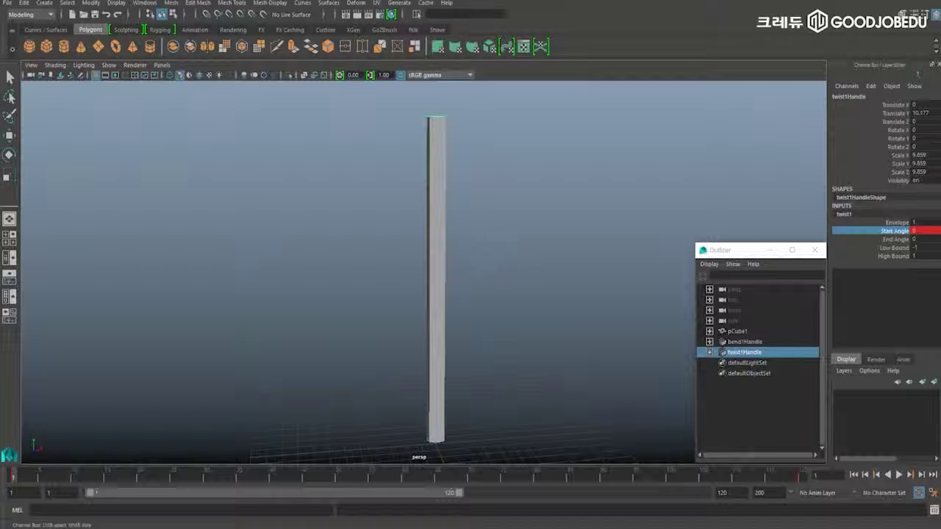
Select the column together with its bend and twist handles and delete them all.
drag(346, 122, 531, 448)
key(w)
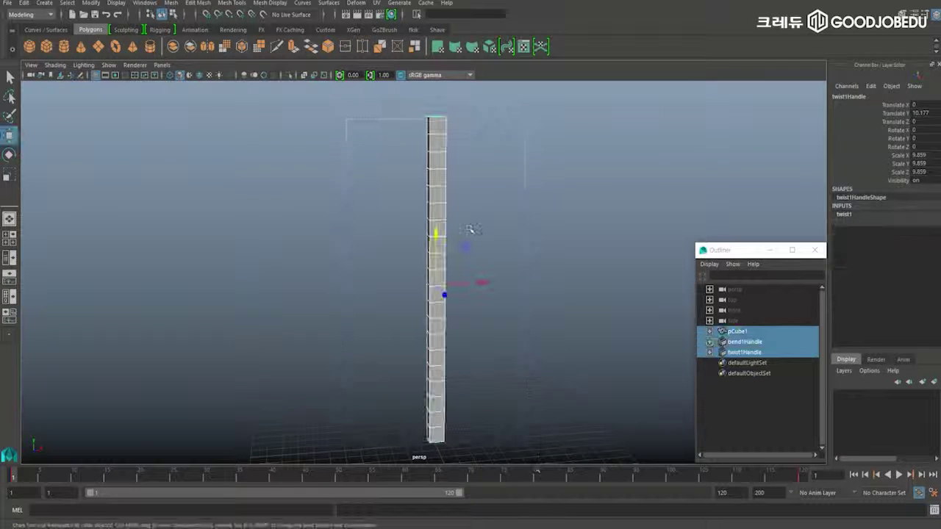
drag(382, 106, 537, 419)
key(Delete)
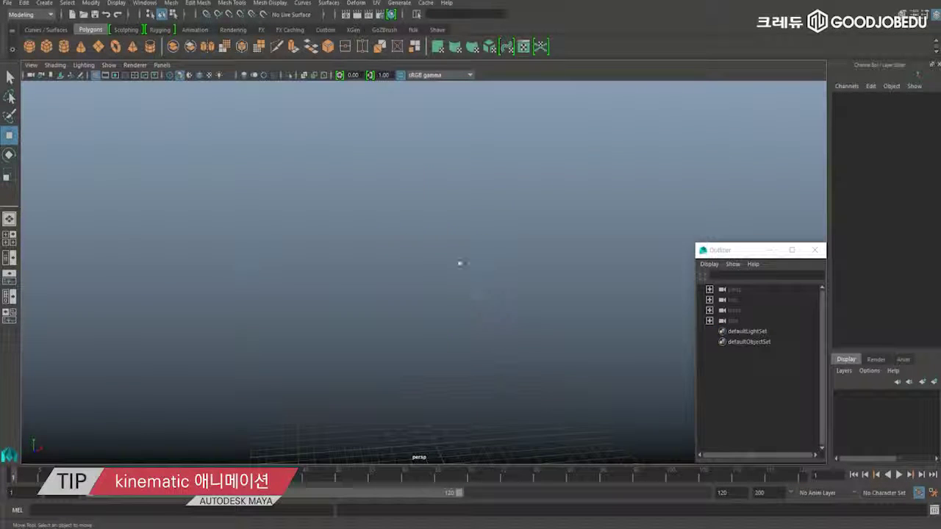
Create a polygon cylinder at the origin and move it straight up above the grid.
mouse_move(471, 213)
alt+mouse_down()
mouse_move(454, 223)
mouse_move(458, 235)
mouse_move(500, 237)
mouse_move(466, 227)
alt+mouse_up()
alt+middle_drag(466, 227, 451, 214)
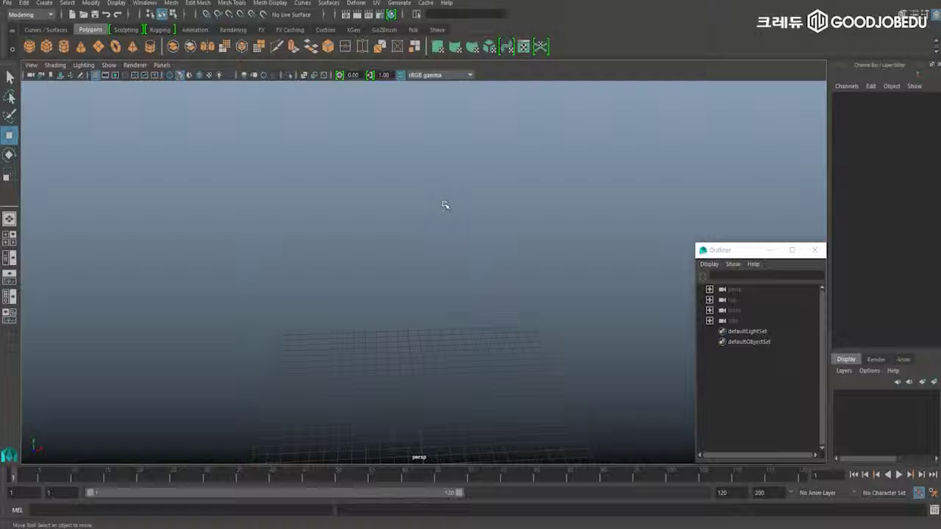
alt+middle_drag(431, 216, 482, 226)
alt+drag(512, 235, 356, 183)
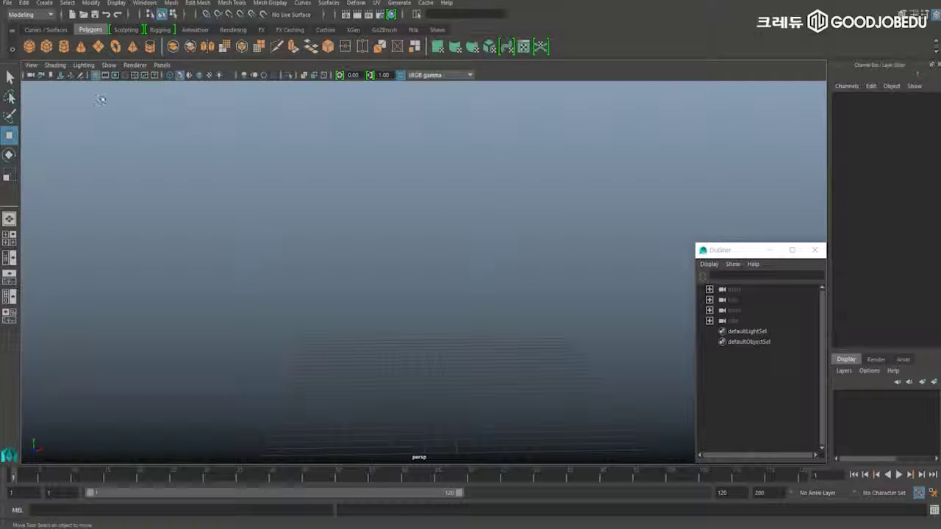
click(64, 51)
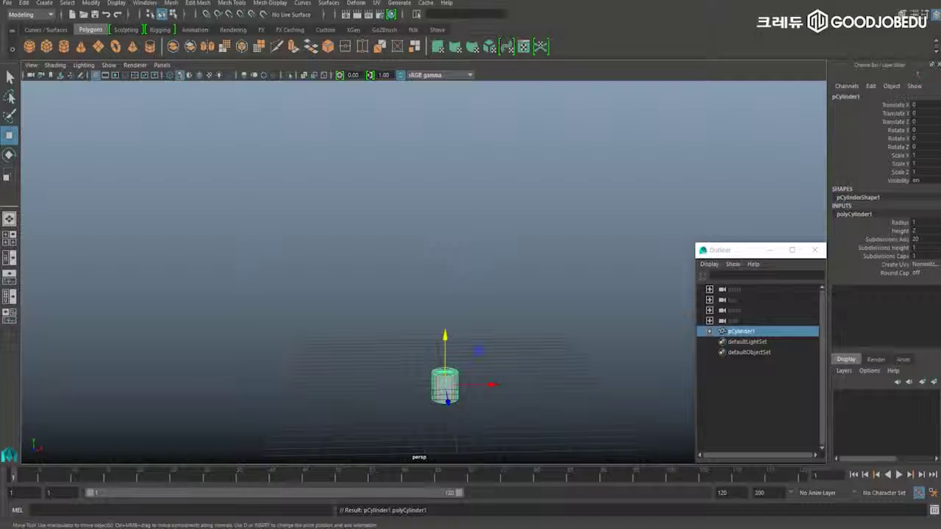
drag(444, 334, 444, 215)
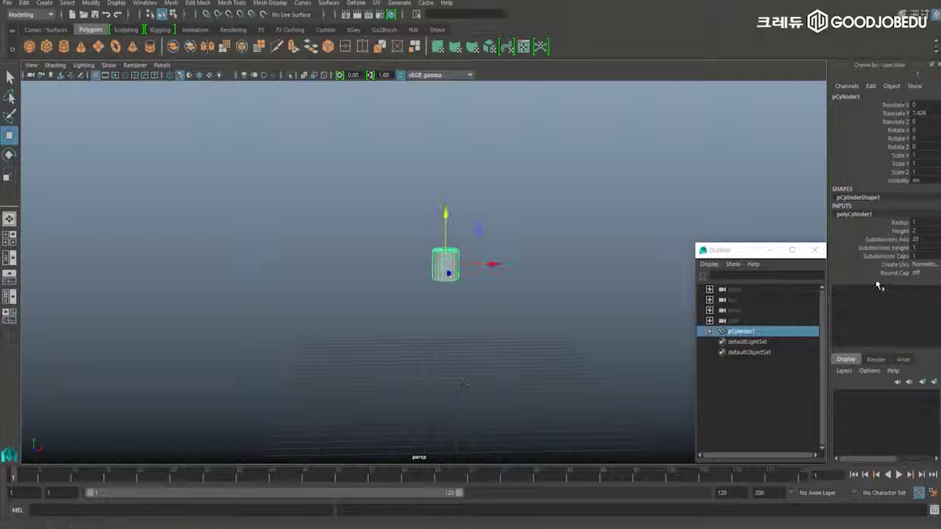
Set the cylinder's Subdivisions Height to 20.
click(897, 248)
middle_drag(507, 206, 514, 205)
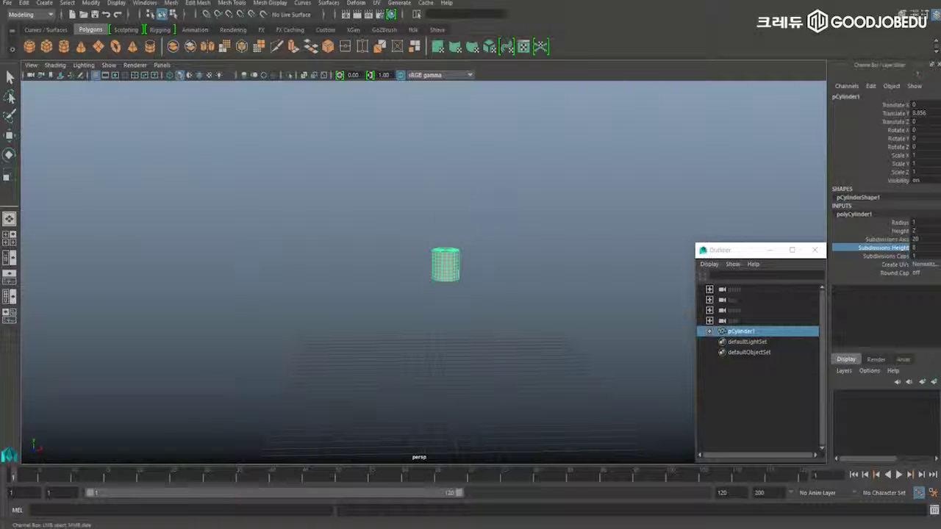
click(919, 249)
text(20)
key(Return)
Stretch the cylinder to a Scale Y of about 7.84 and position it at a Translate Y of about 7.83.
key(r)
drag(446, 218, 459, 163)
key(w)
drag(450, 210, 452, 225)
key(space)
key(space)
alt+middle_drag(496, 238, 510, 345)
drag(436, 108, 438, 106)
key(space)
key(space)
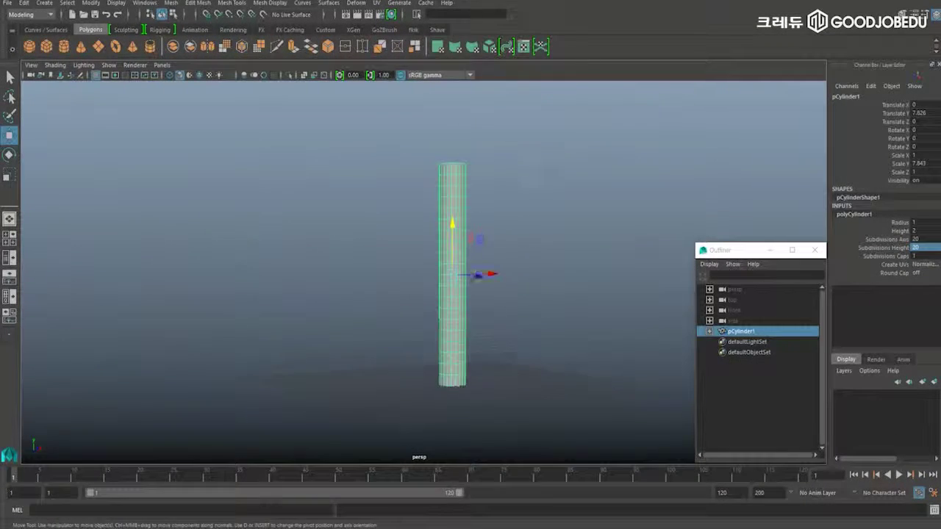
Freeze the cylinder's transformations and delete its history.
click(91, 3)
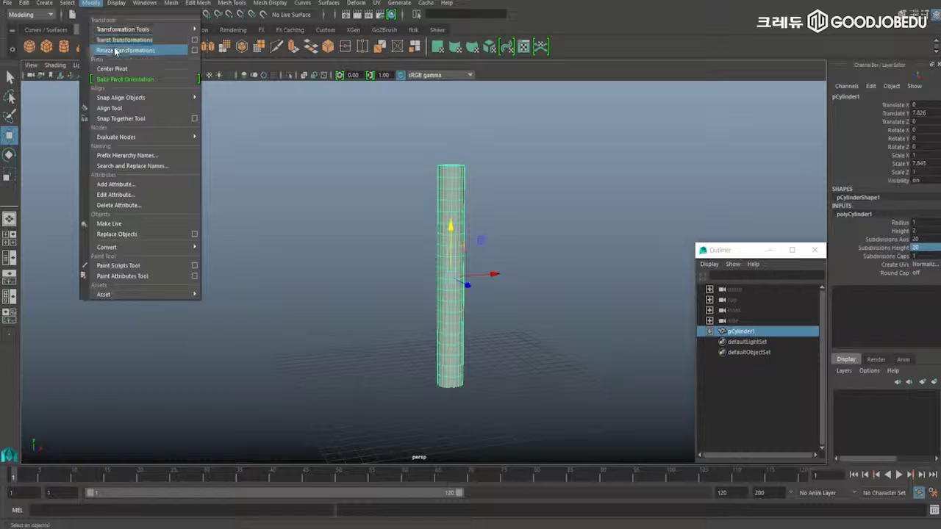
click(118, 48)
click(25, 3)
mouse_move(67, 125)
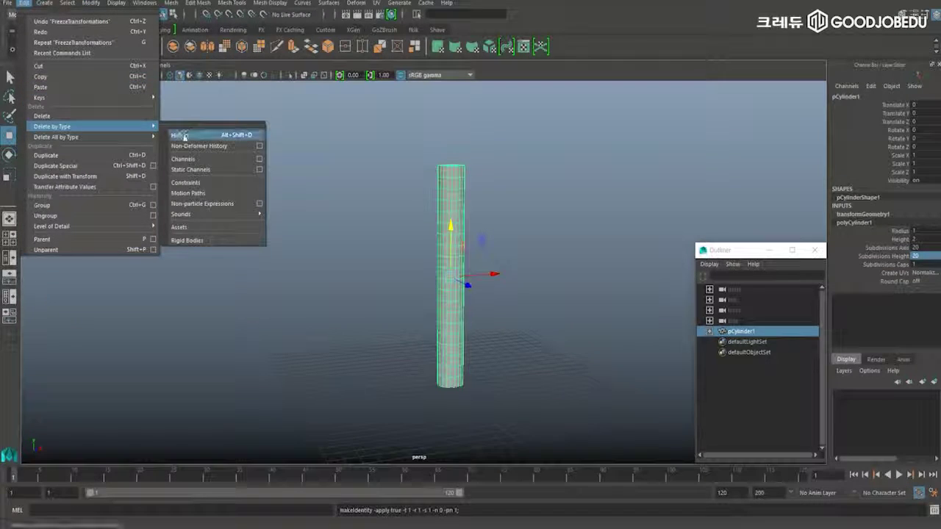
click(184, 129)
Show the whole cylinder in wireframe in the side view.
alt+drag(479, 200, 460, 208)
key(space)
key(space)
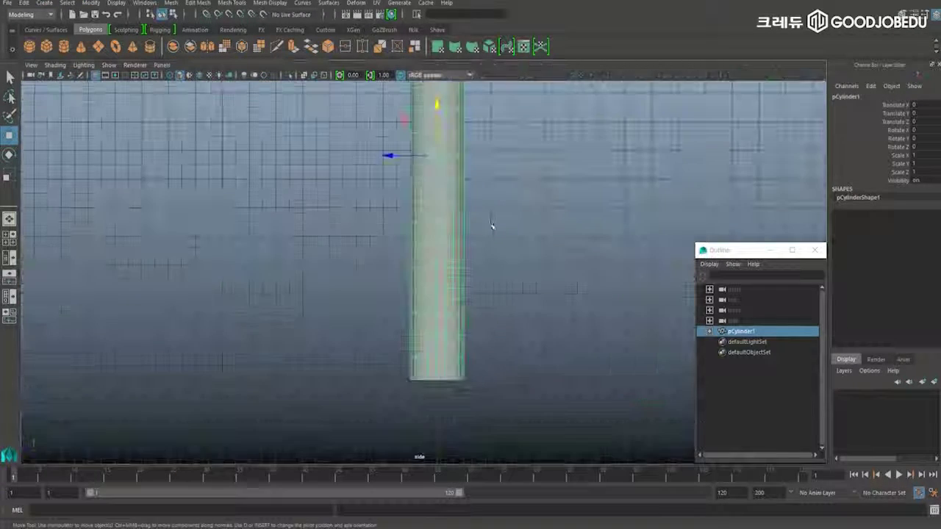
alt+middle_drag(492, 220, 485, 283)
alt+right_drag(485, 283, 477, 252)
alt+middle_drag(472, 195, 464, 225)
key(4)
alt+right_drag(461, 240, 464, 227)
alt+middle_drag(465, 210, 466, 242)
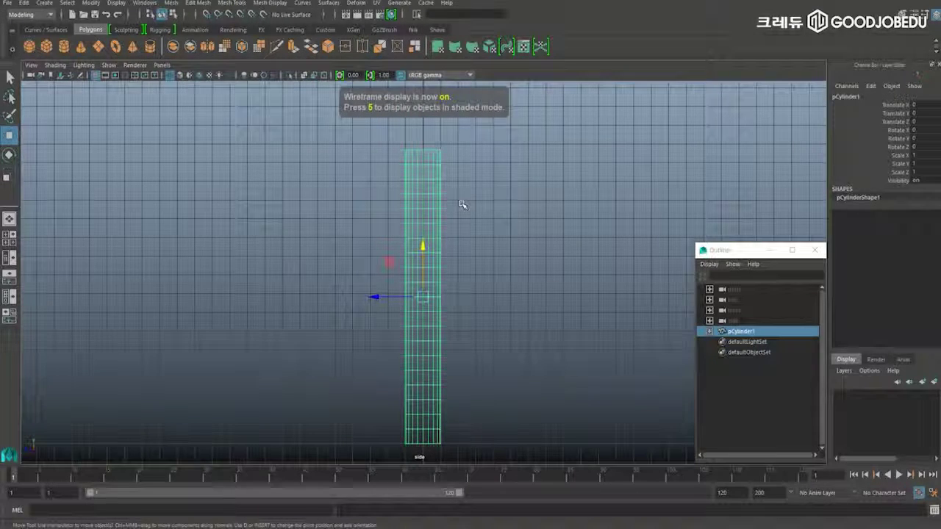
alt+middle_drag(462, 204, 472, 178)
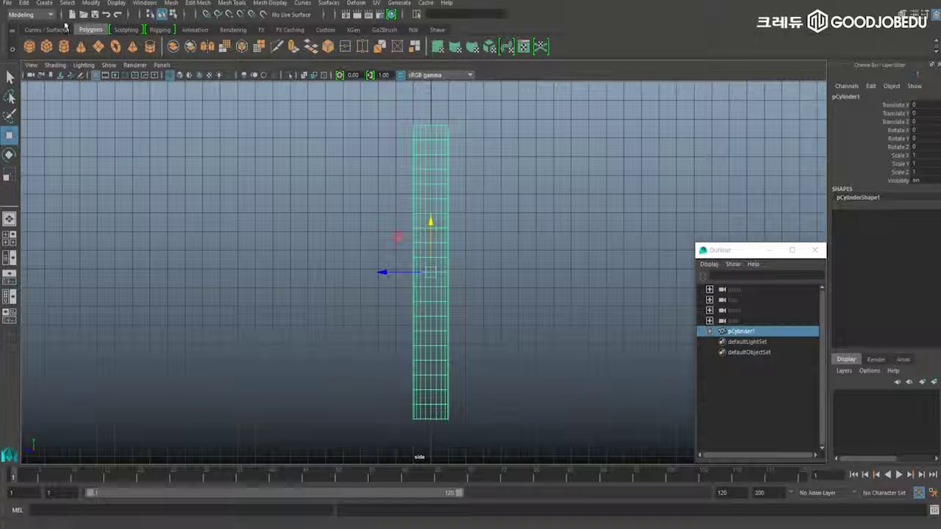
Draw a three-joint chain from the cylinder's top to its base, with the middle joint offset to one side at mid-height.
click(152, 29)
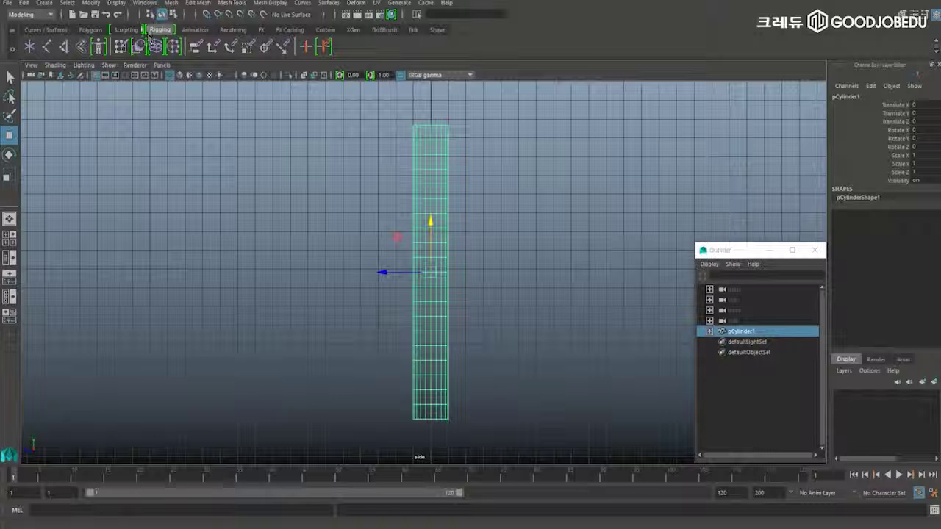
click(48, 47)
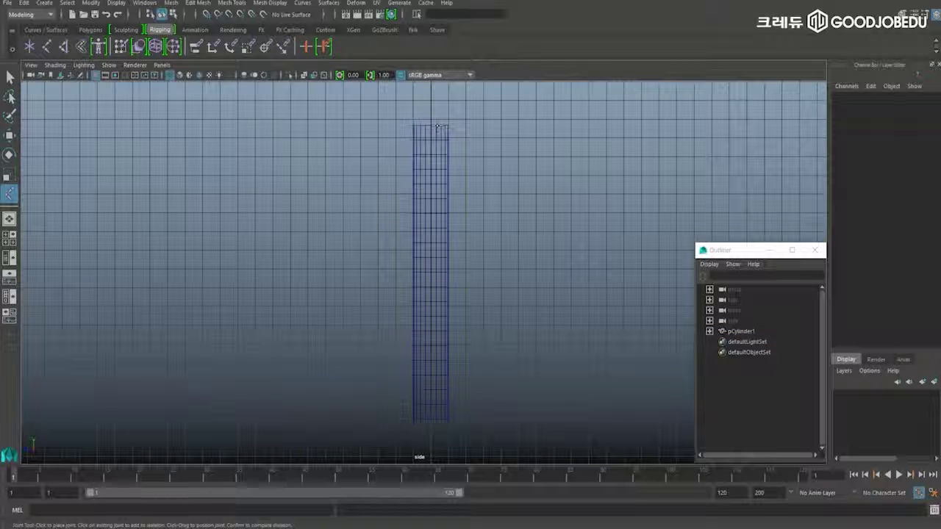
click(430, 186)
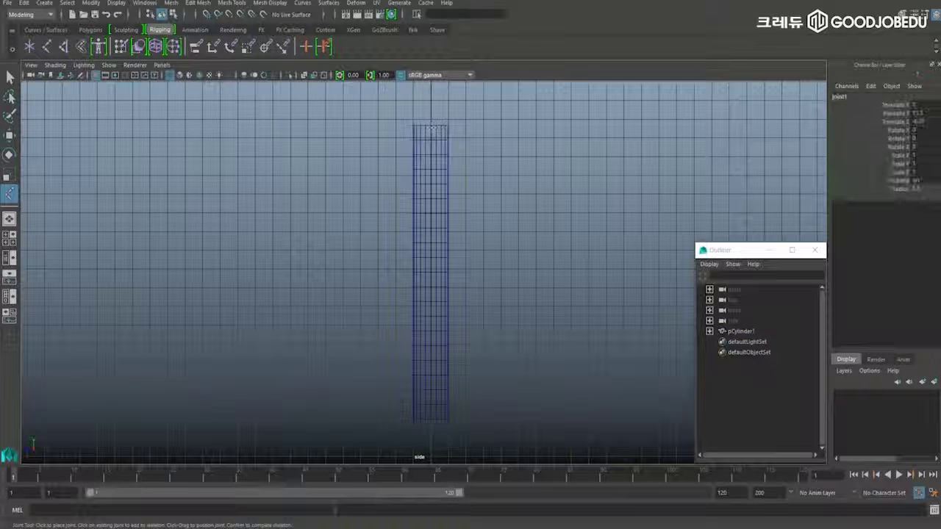
click(415, 276)
click(429, 417)
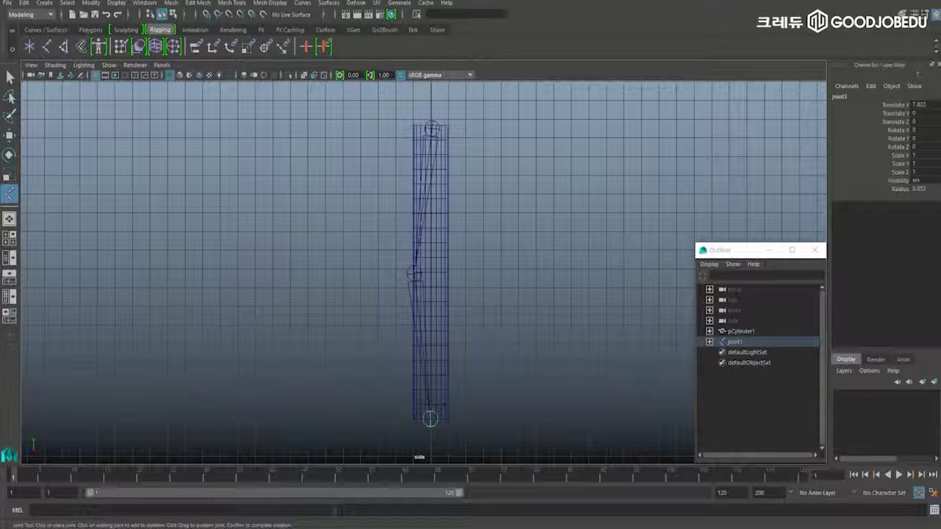
key(w)
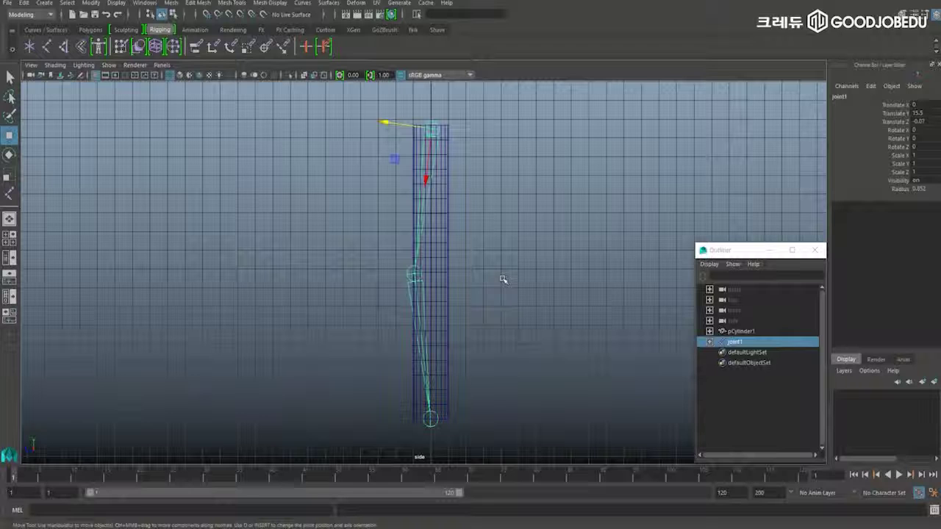
Examine the joint chain inside the cylinder in a wireframe perspective view, and return to the side view.
key(space)
key(space)
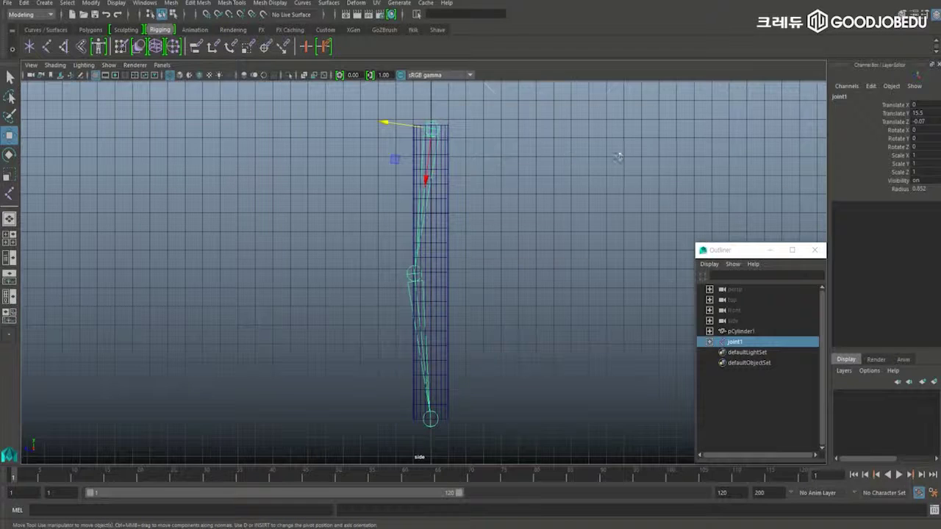
mouse_move(541, 155)
alt+mouse_down()
mouse_move(440, 170)
mouse_move(517, 177)
alt+mouse_up()
key(4)
key(space)
key(space)
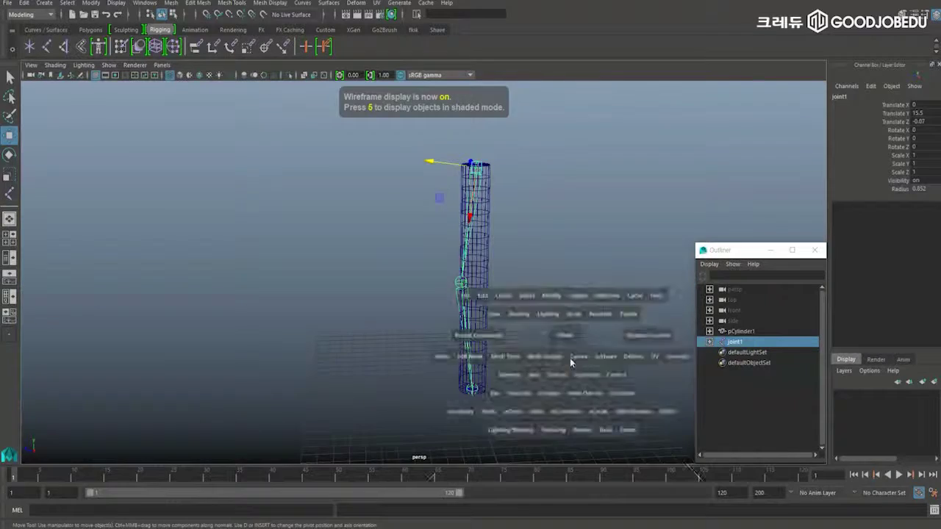
alt+middle_drag(519, 224, 513, 225)
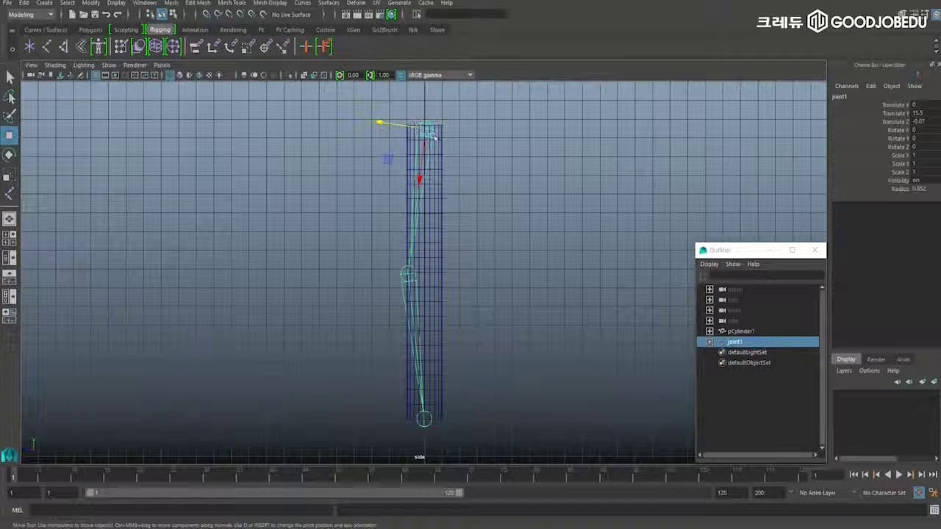
drag(434, 133, 442, 127)
drag(428, 294, 421, 405)
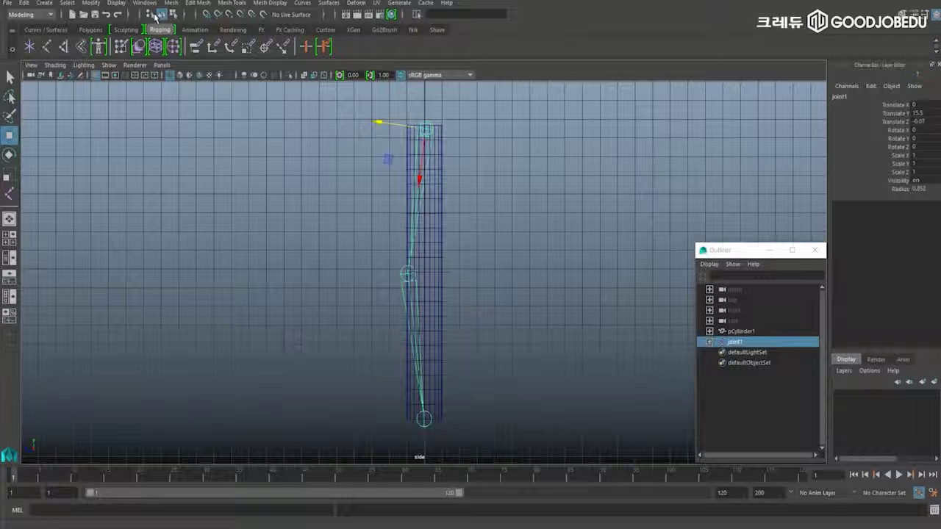
Create an IK handle from the top joint to the bottom joint of the chain.
click(65, 47)
click(424, 129)
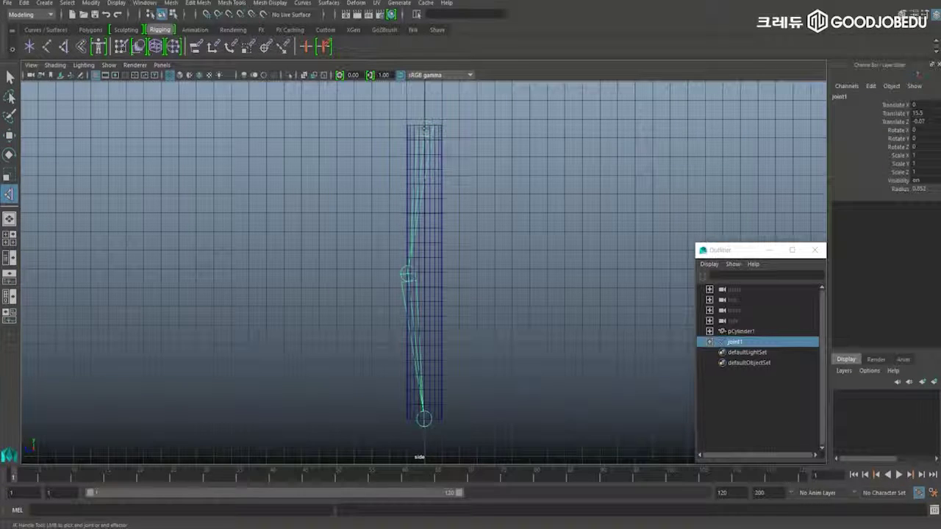
click(427, 417)
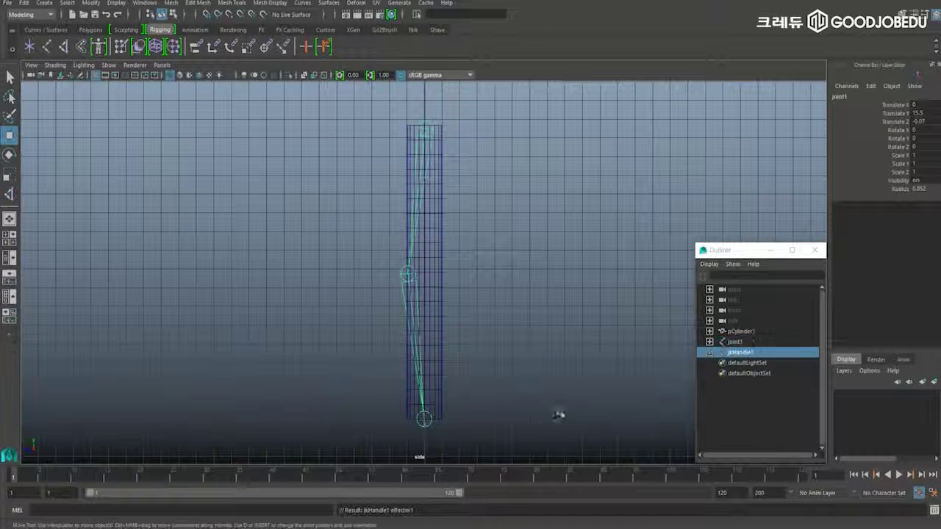
Examine the IK handle and joint chain inside the cylinder in the perspective view, and return to the side view.
key(w)
key(space)
key(space)
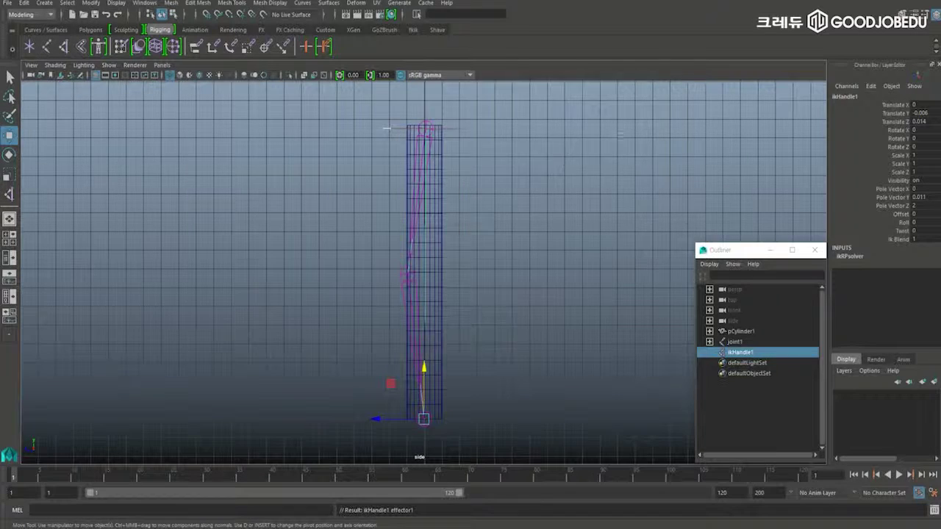
alt+drag(546, 200, 544, 228)
alt+middle_drag(544, 228, 522, 201)
alt+right_drag(523, 201, 466, 147)
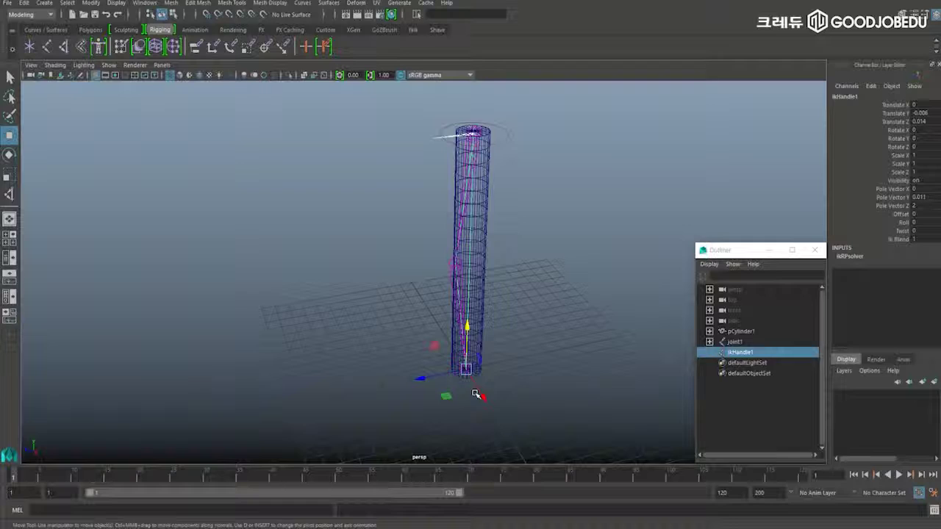
alt+drag(546, 312, 535, 287)
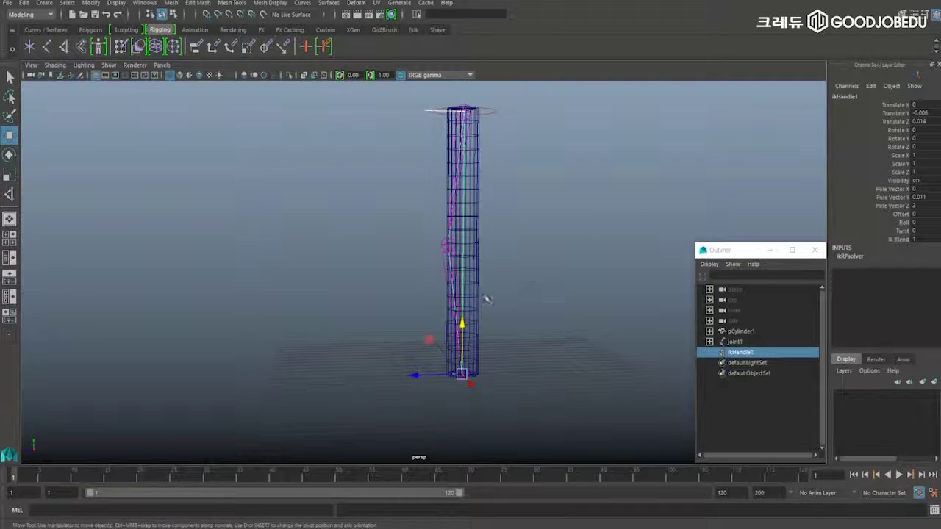
key(space)
key(space)
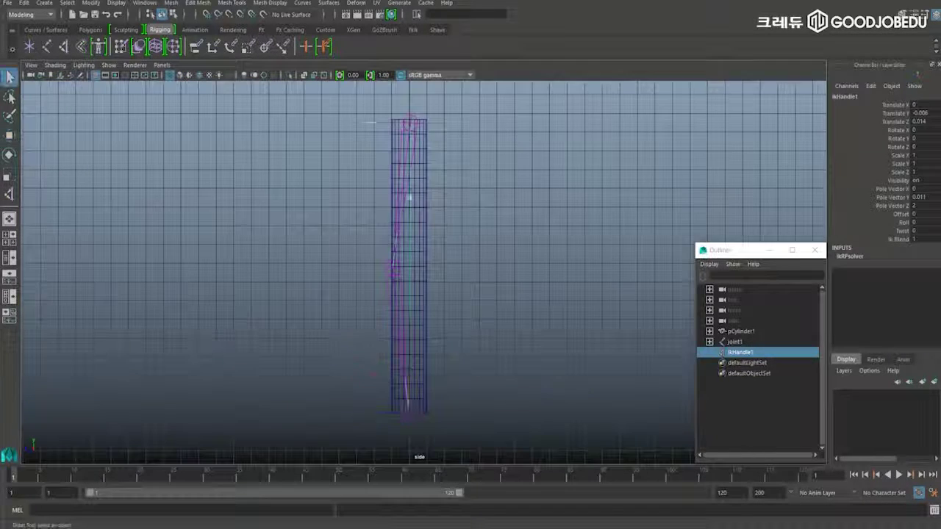
Bind the cylinder to joint1, joint2 and joint3 with the Bind Skin command of the Rigging set.
click(406, 199)
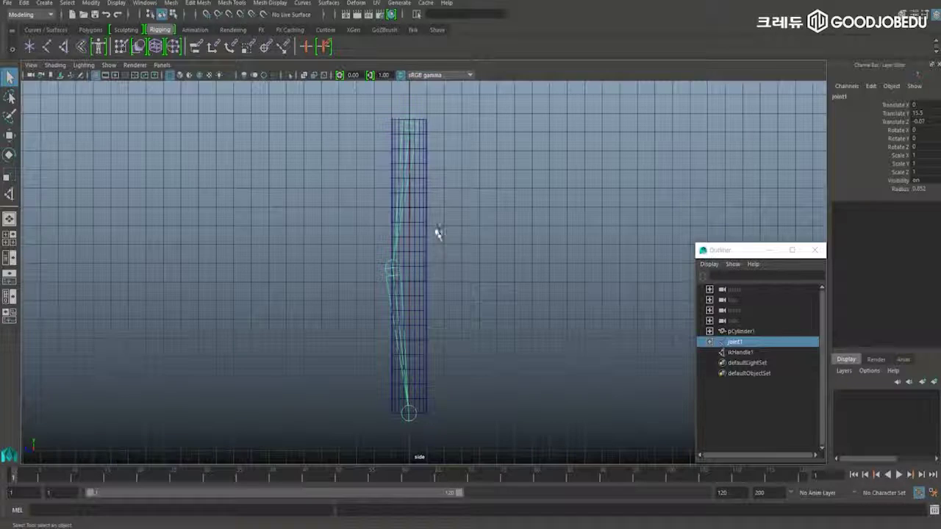
click(710, 341)
shift+click(752, 362)
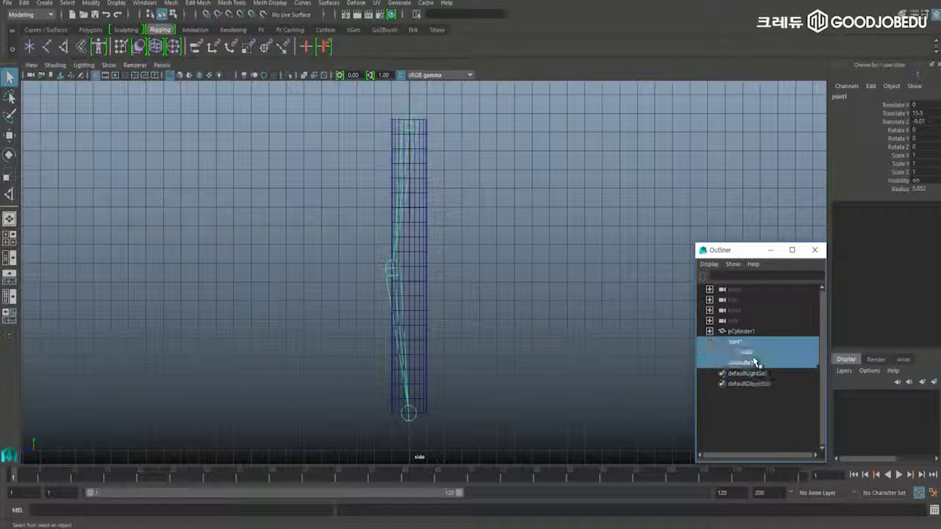
click(720, 352)
click(760, 364)
shift+click(735, 342)
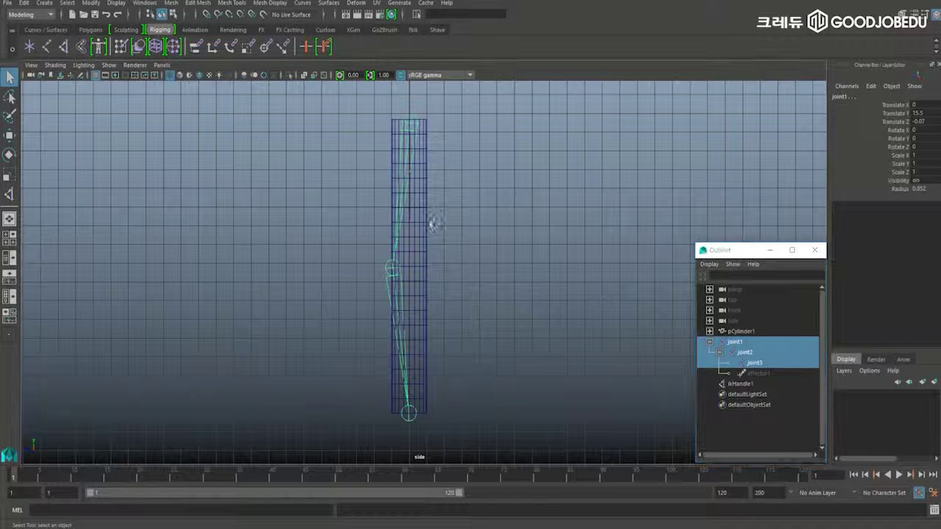
shift+click(423, 233)
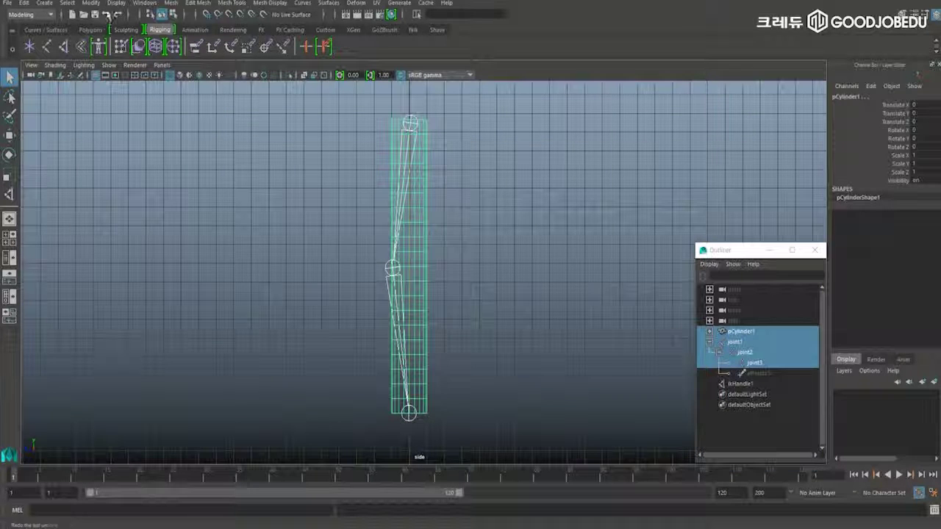
click(50, 14)
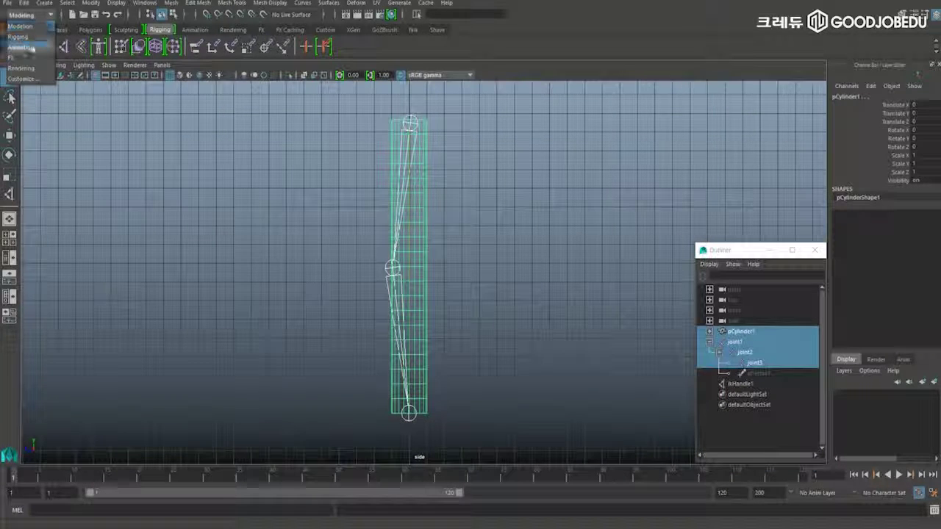
click(31, 36)
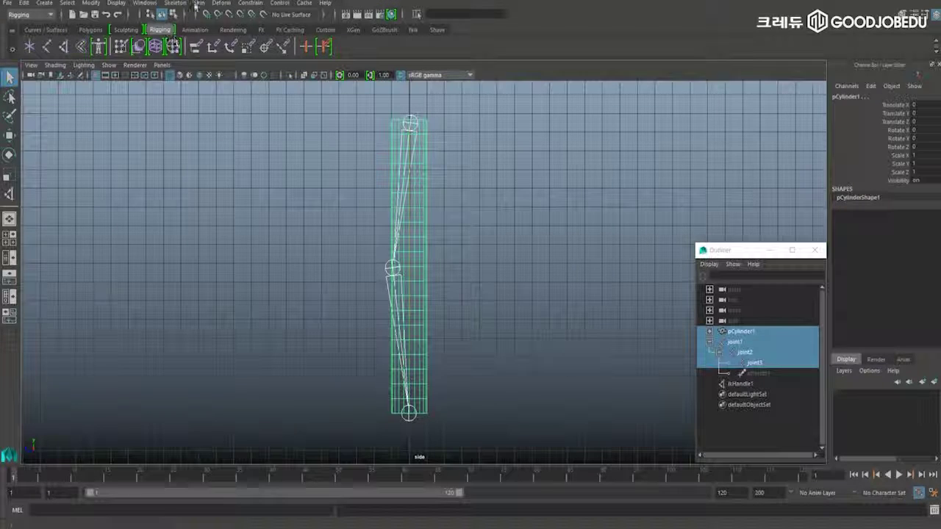
click(199, 3)
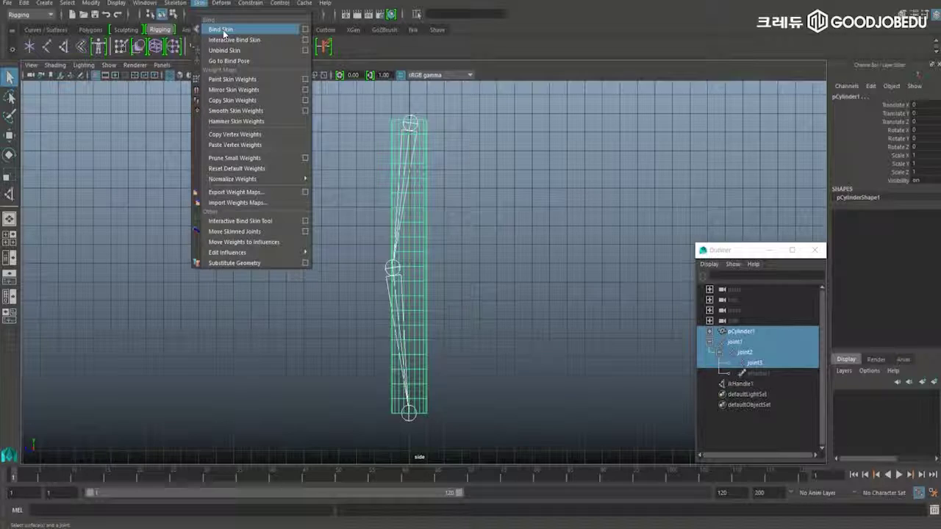
click(224, 33)
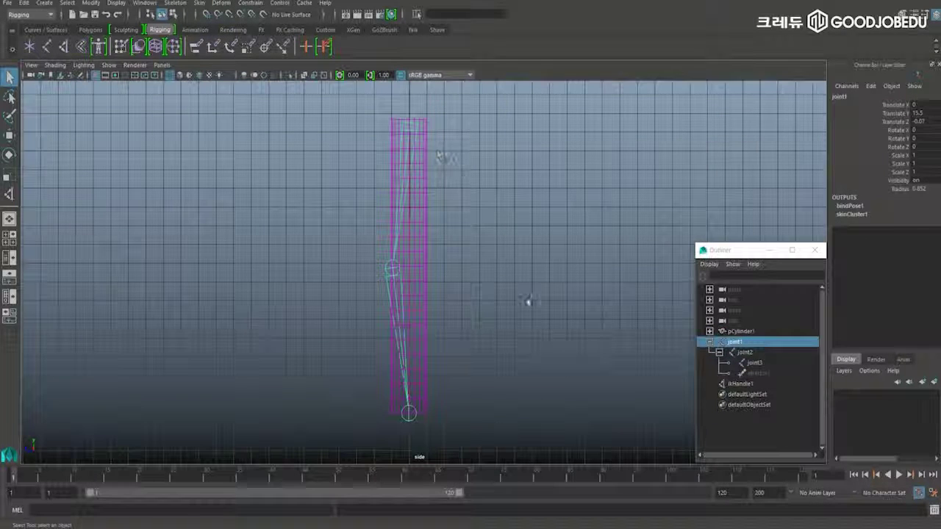
Show the bound cylinder in the perspective view and select its IK handle.
key(space)
alt+click(573, 206)
key(space)
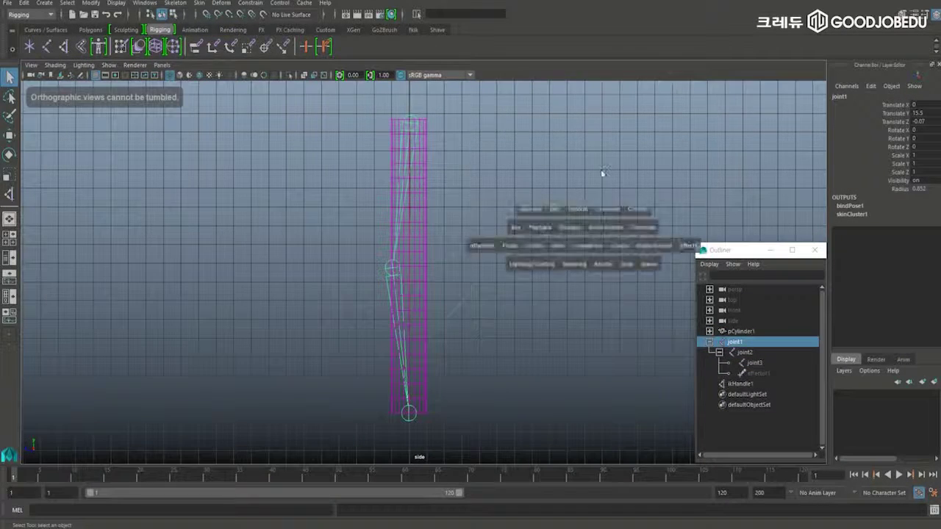
drag(601, 172, 599, 142)
alt+drag(563, 174, 448, 319)
click(737, 383)
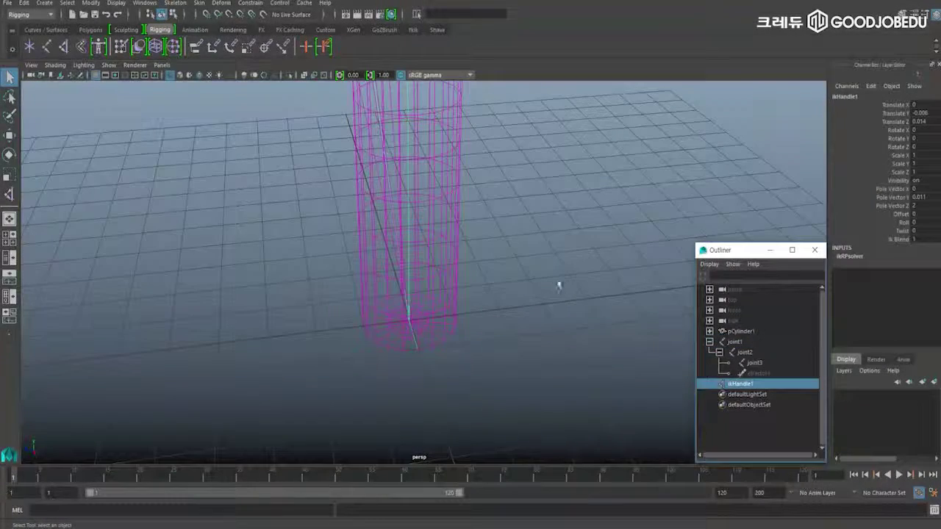
Try bending the cylinder by raising the IK handle vertically, inspect the bend in perspective and side views, and undo the move.
key(w)
alt+drag(492, 263, 420, 231)
scroll(466, 169, down, 3)
alt+middle_drag(463, 221, 449, 294)
alt+drag(449, 294, 431, 265)
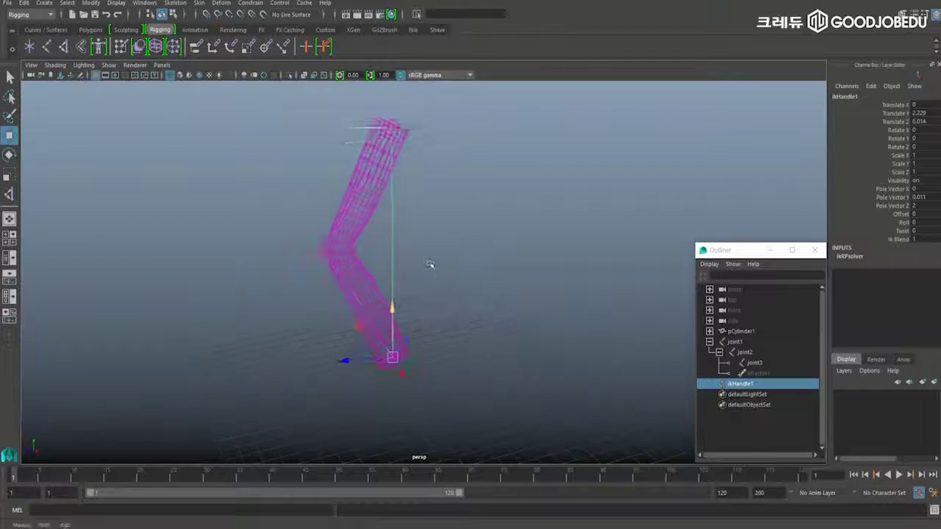
key(space)
key(space)
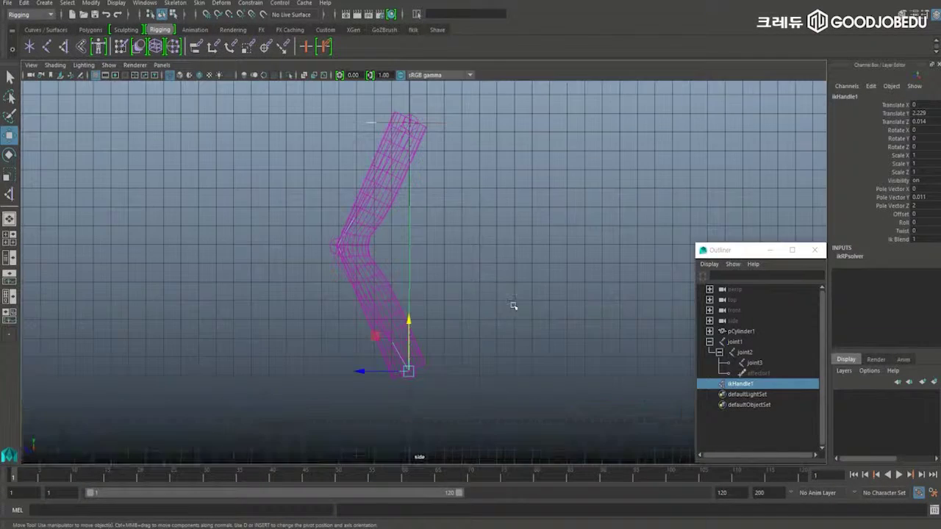
alt+middle_drag(463, 264, 465, 282)
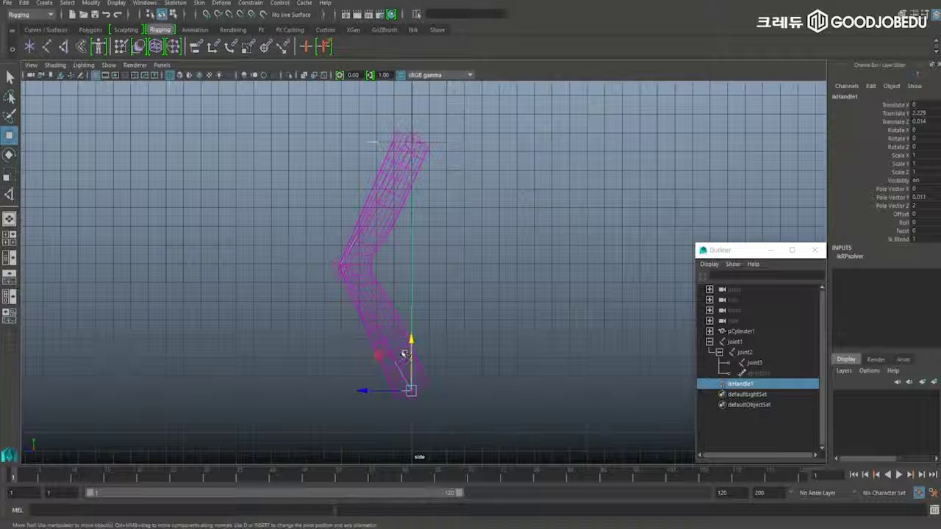
key(ctrl+z)
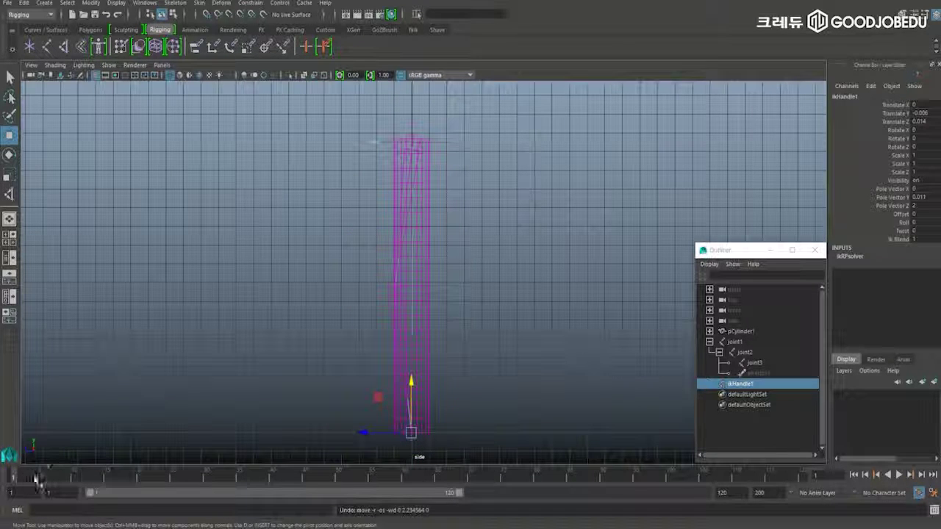
Key the IK handle at frame 1, and key it again at frame 40 raised to about 2.1 in Translate Y.
key(s)
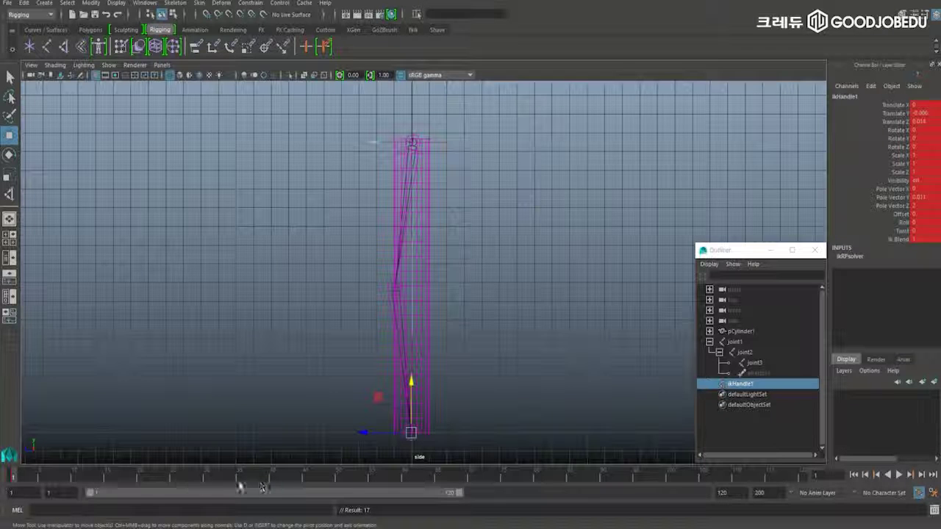
click(273, 476)
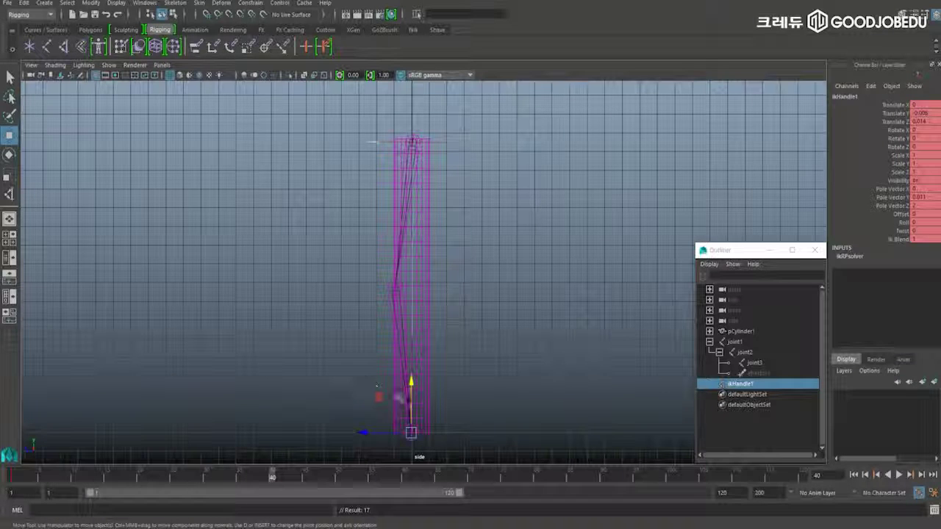
drag(411, 383, 416, 343)
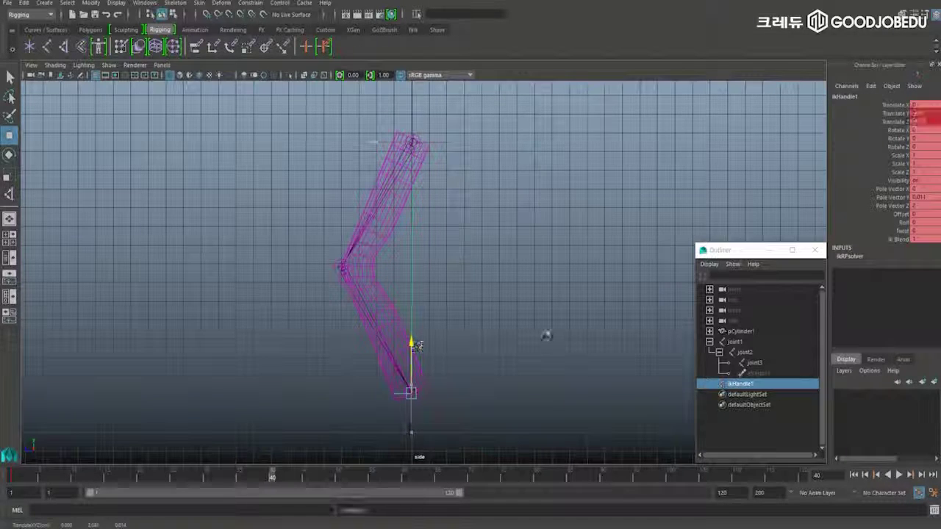
key(s)
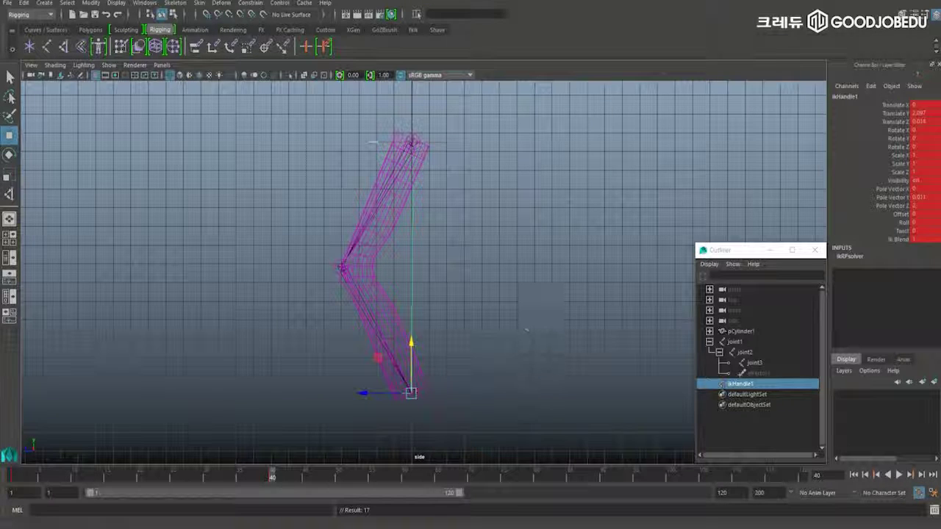
Play back and scrub the cylinder's bending animation between frames 1 and 40 in shaded display.
click(33, 477)
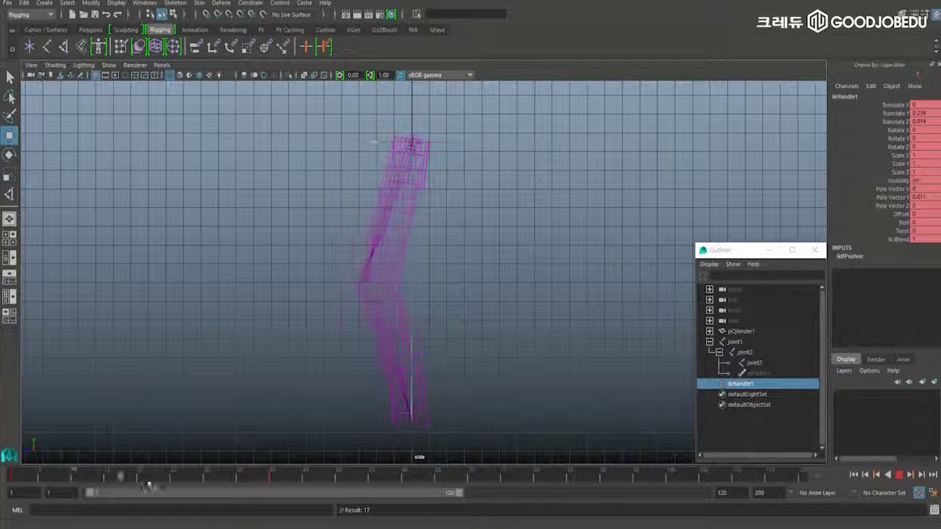
key(alt+v)
key(5)
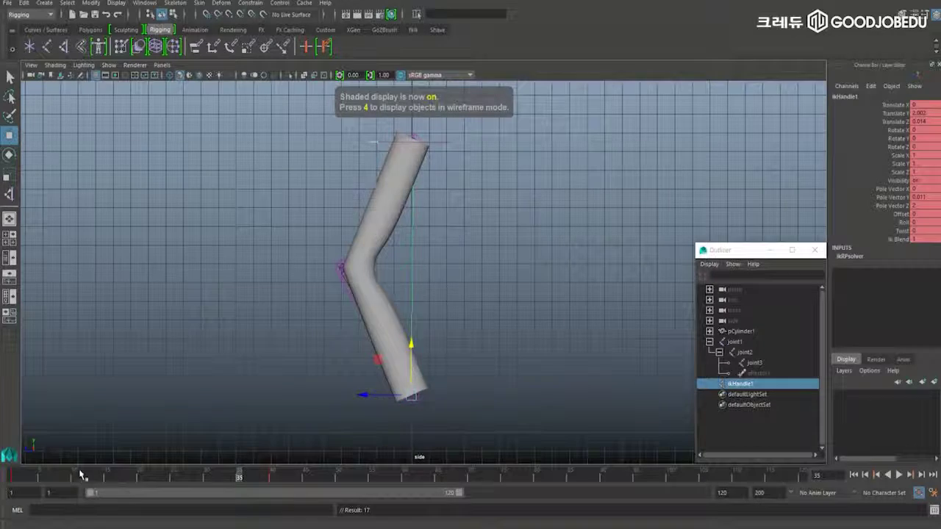
key(alt+v)
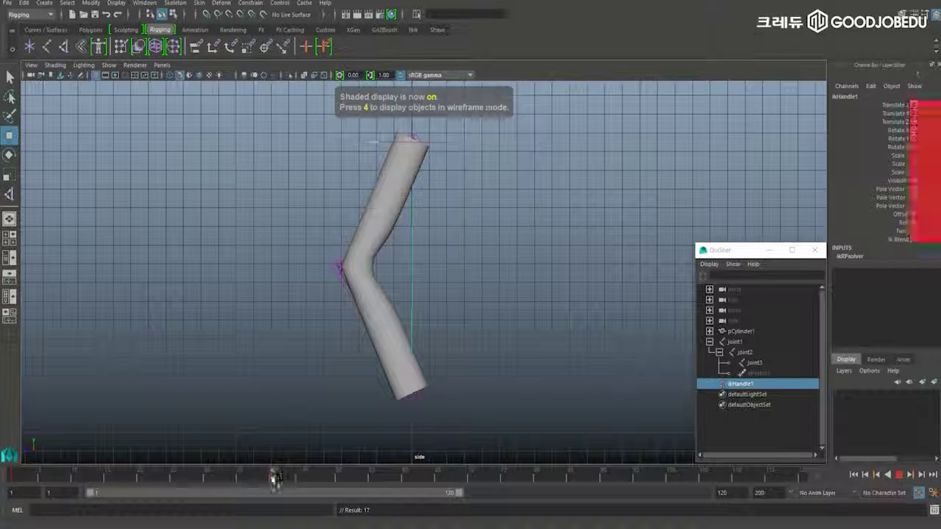
drag(272, 476, 3, 481)
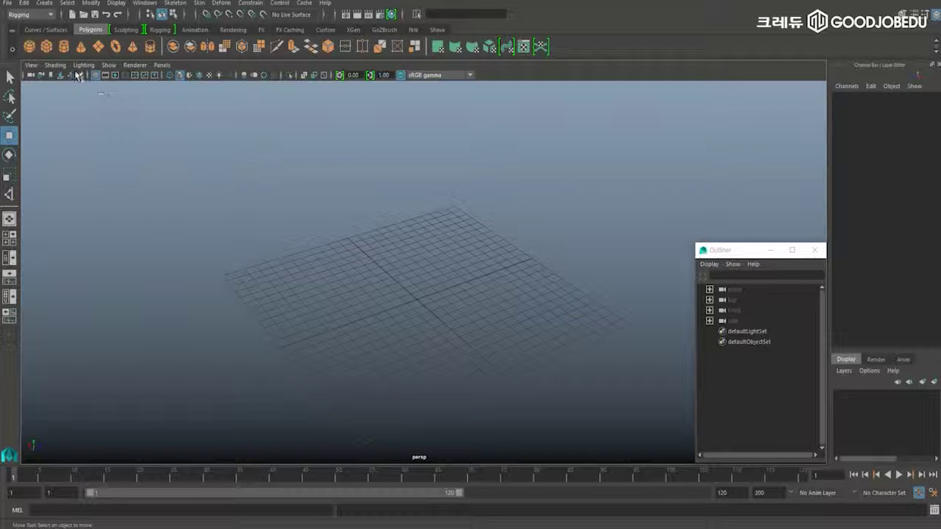
Create a polygon sphere at the origin, enlarge it uniformly and raise it so it rests on the grid.
click(29, 47)
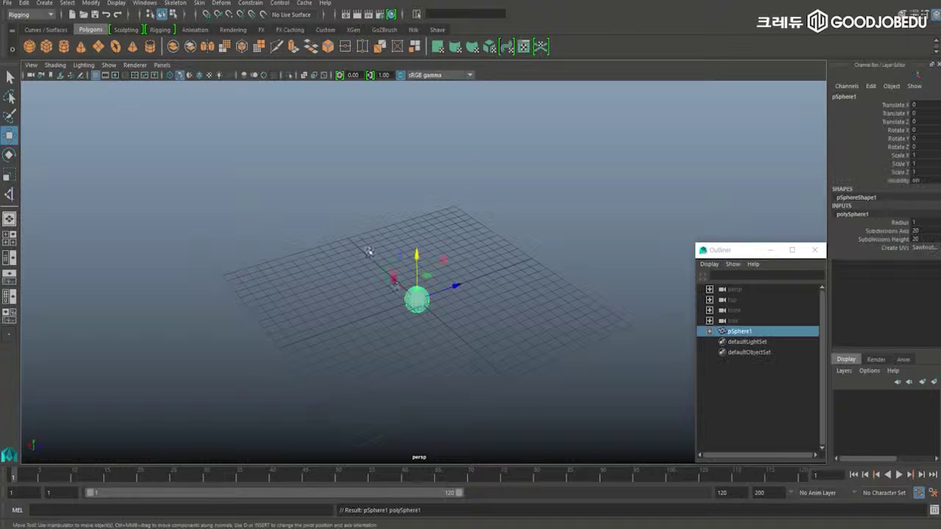
drag(415, 303, 485, 298)
key(r)
key(space)
key(space)
key(w)
drag(450, 240, 508, 188)
key(space)
alt+drag(523, 159, 478, 177)
Freeze the sphere's transformations and delete its construction history.
click(91, 3)
click(107, 50)
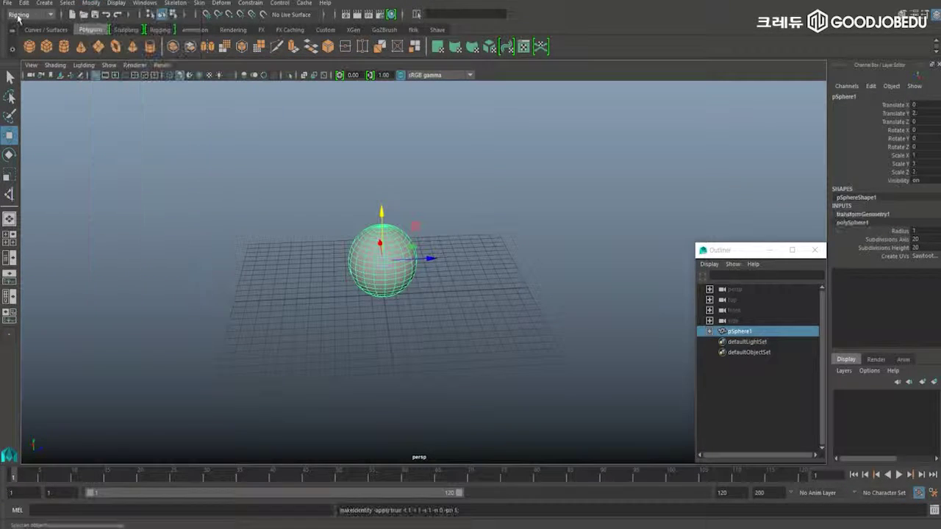
click(25, 3)
mouse_move(110, 126)
click(180, 135)
Try moving the sphere along the Z axis, and undo the move.
alt+drag(441, 169, 321, 152)
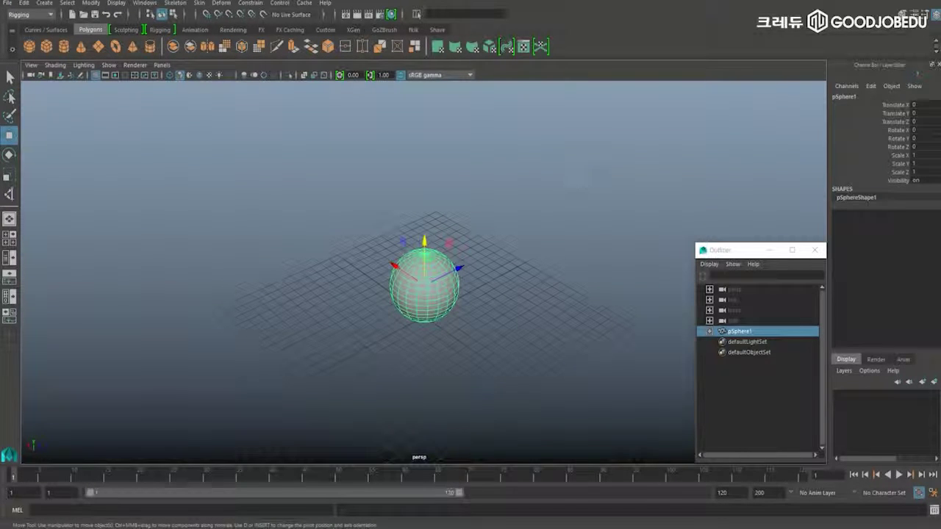
alt+drag(571, 172, 674, 157)
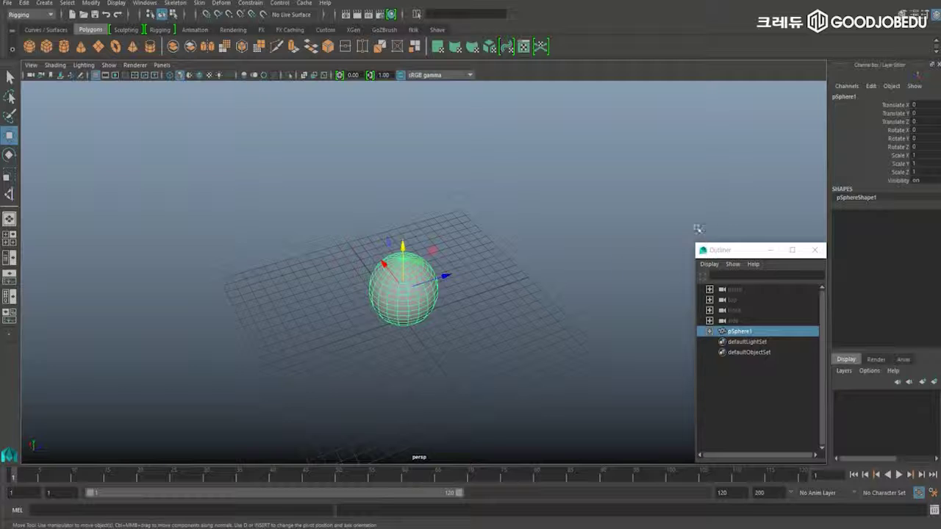
drag(446, 277, 616, 223)
key(ctrl+z)
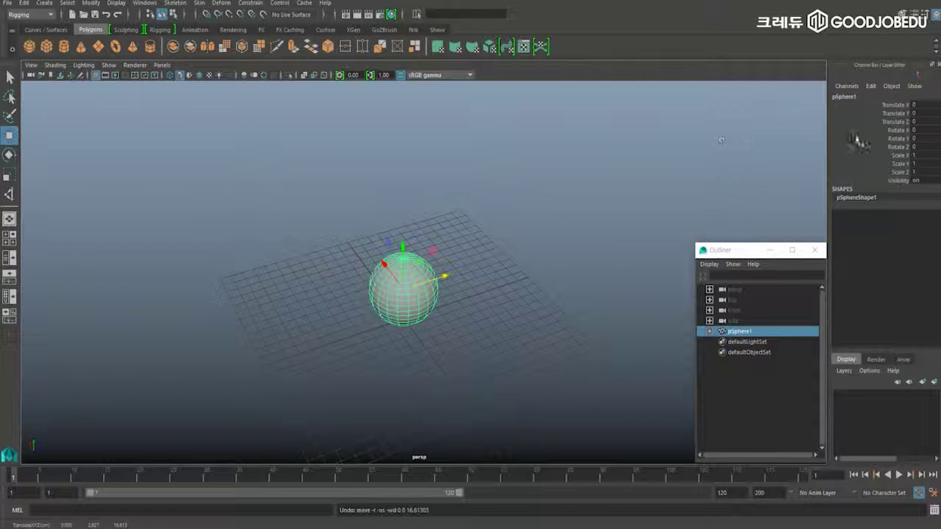
Create an expression for the sphere's Translate Z channel reading pSphere1.translateZ = 10.
click(886, 122)
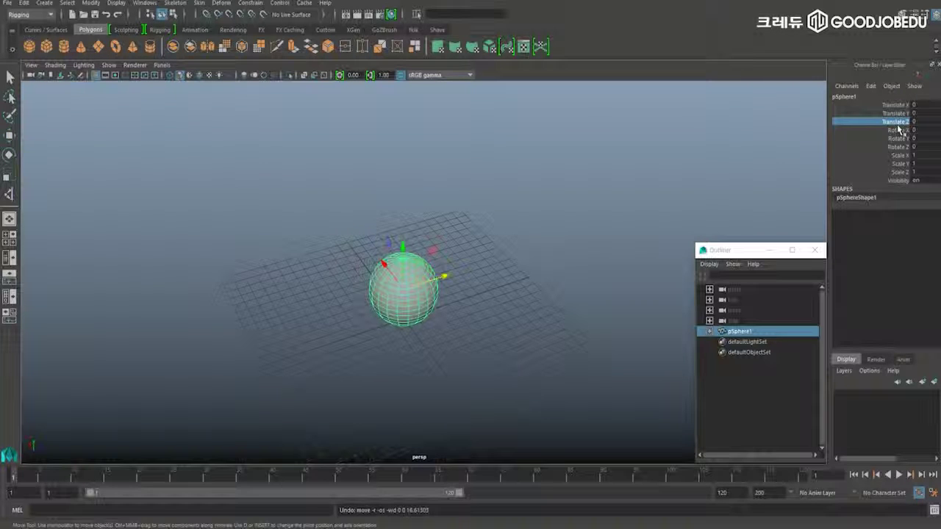
click(870, 87)
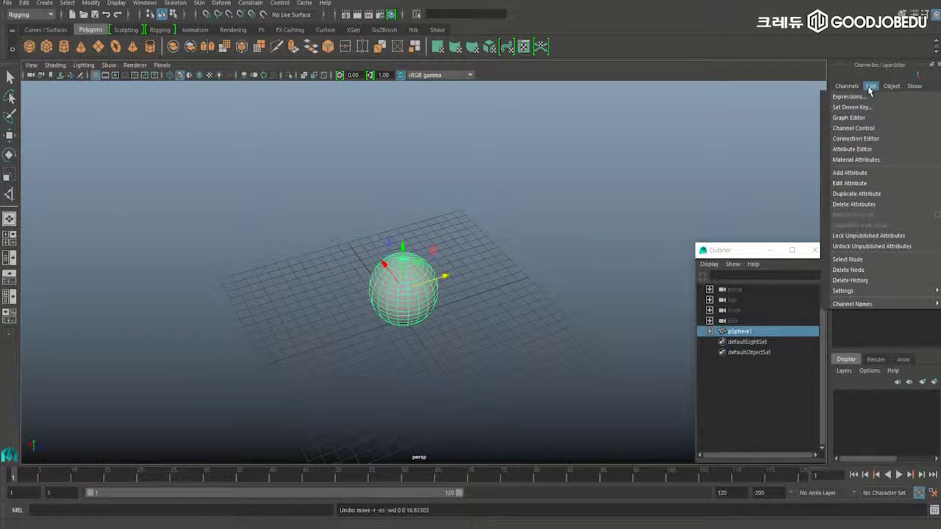
click(863, 98)
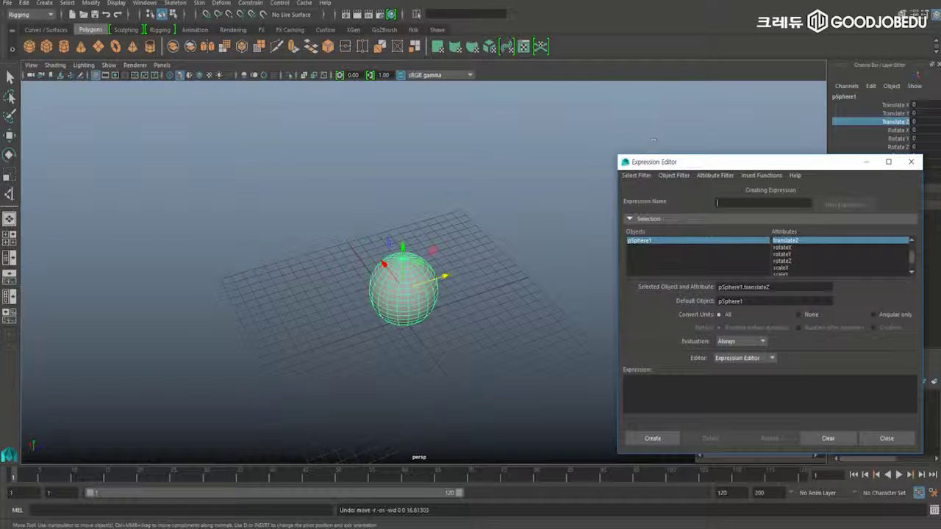
drag(683, 167, 590, 86)
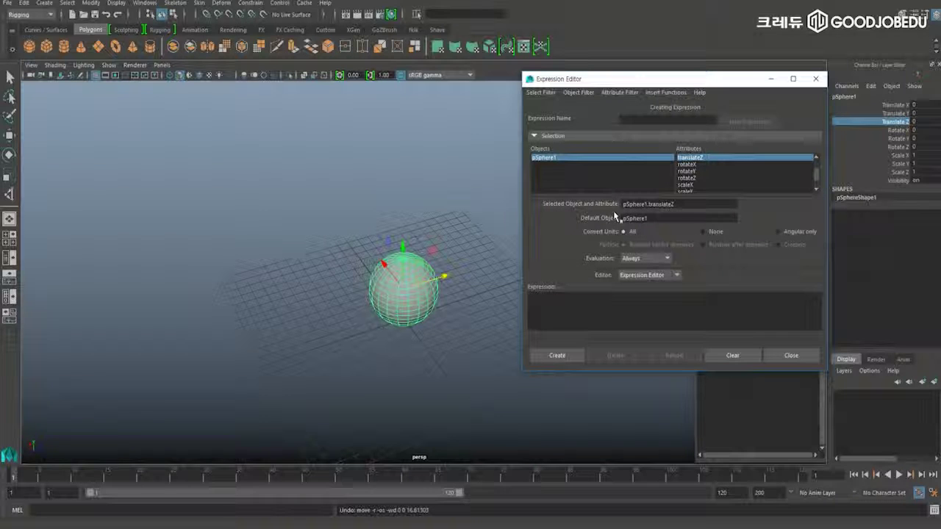
drag(672, 204, 573, 204)
key(ctrl+c)
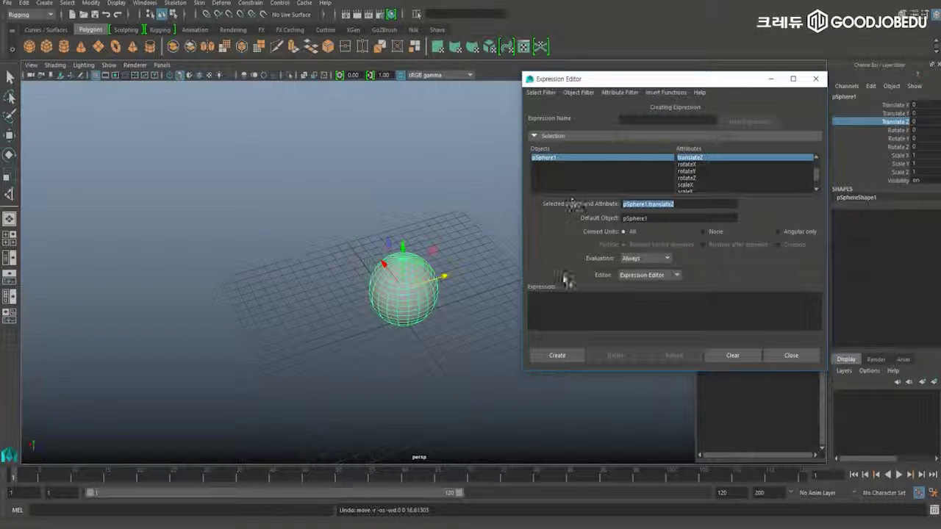
click(612, 318)
key(ctrl+v)
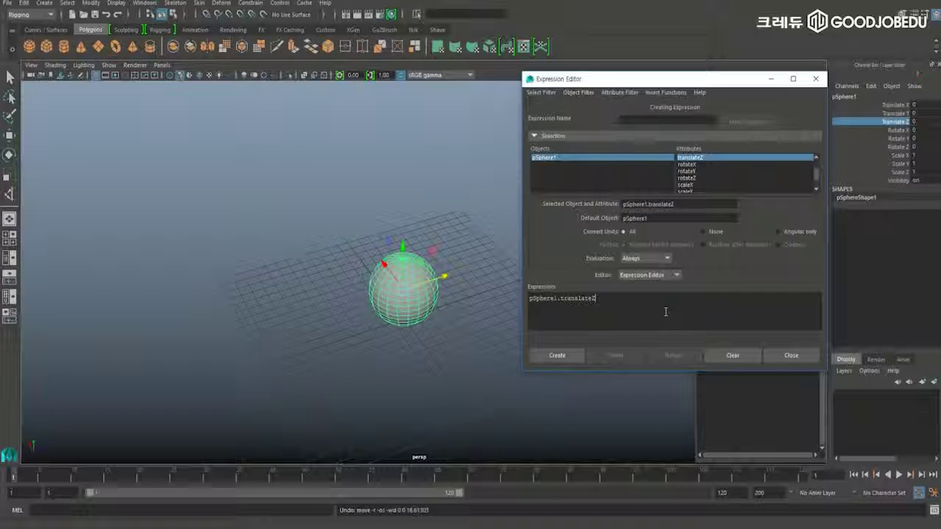
text(= 10)
click(557, 355)
drag(588, 79, 661, 164)
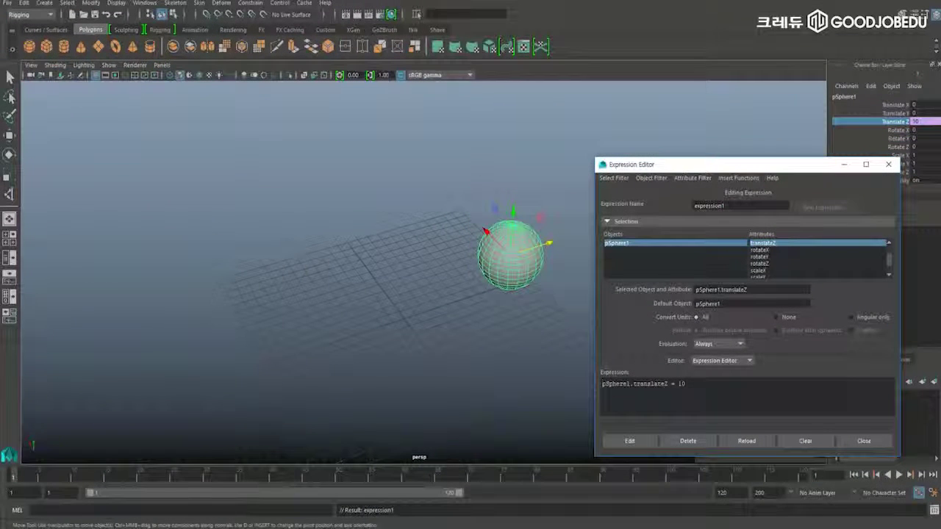
Edit the sphere's expression to read pSphere1.translateZ = frame.
drag(677, 384, 712, 382)
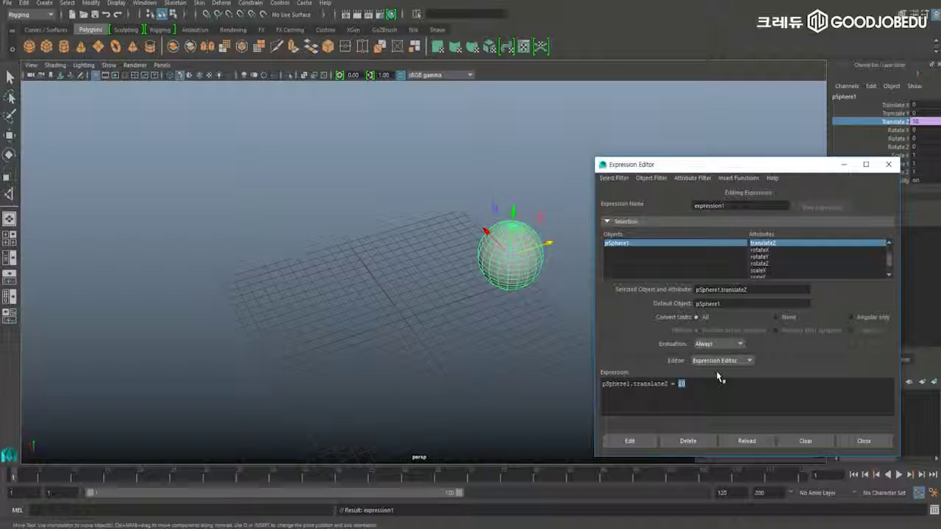
click(689, 383)
double_click(680, 383)
text(frame)
click(630, 441)
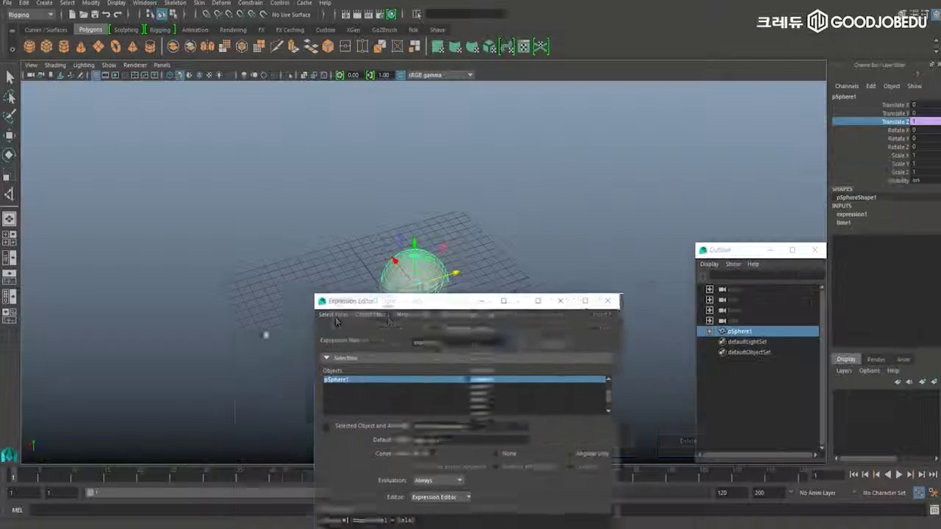
Play back the frame-driven sphere motion with the expression window moved clear of the sphere.
drag(385, 301, 127, 160)
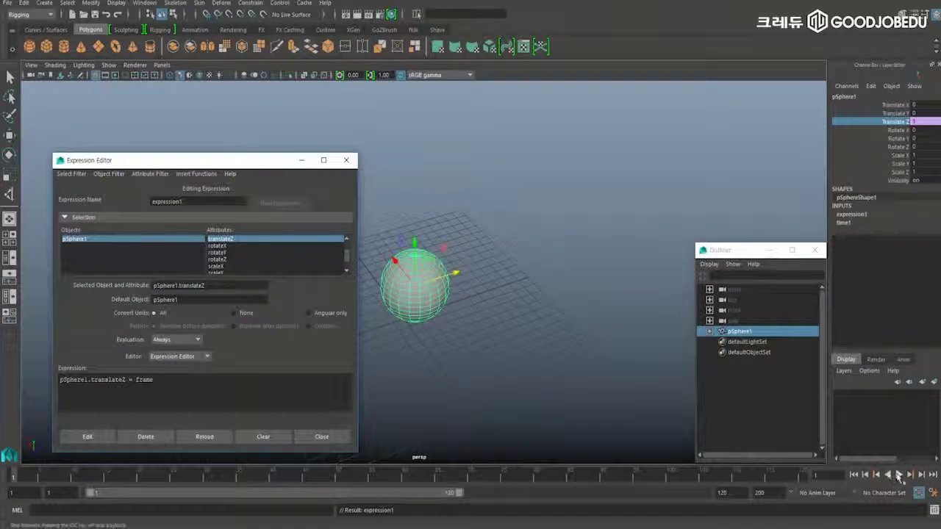
click(898, 475)
click(898, 474)
scroll(628, 182, down, 4)
alt+drag(627, 183, 551, 204)
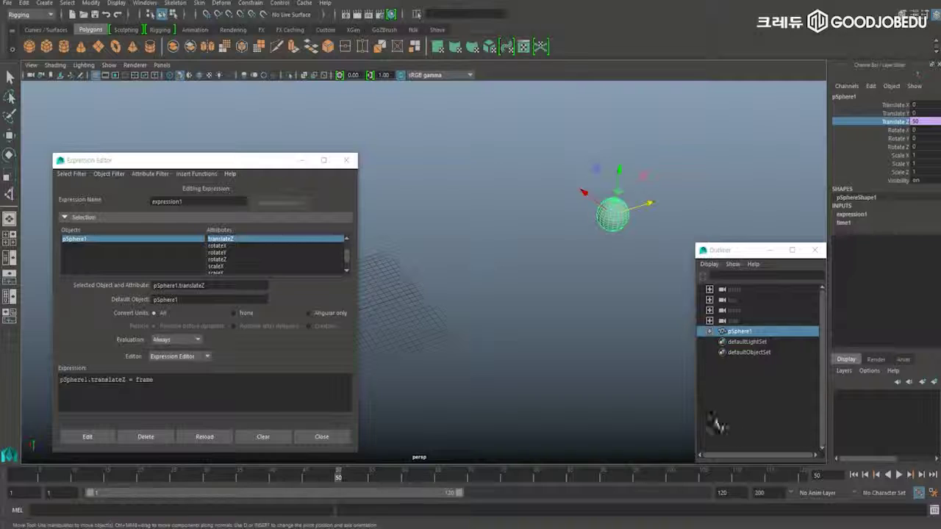
Edit the sphere's expression to read pSphere1.translateZ = time.
drag(259, 161, 765, 135)
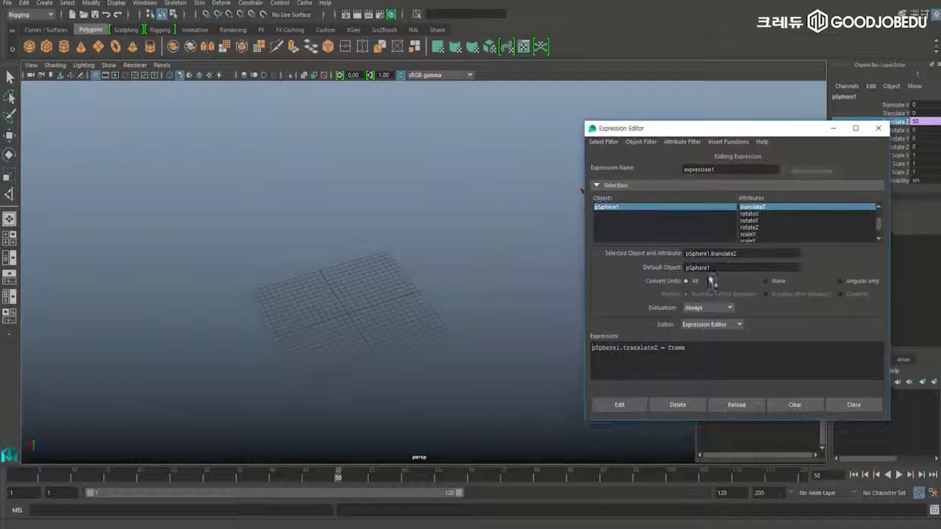
double_click(676, 347)
text(time)
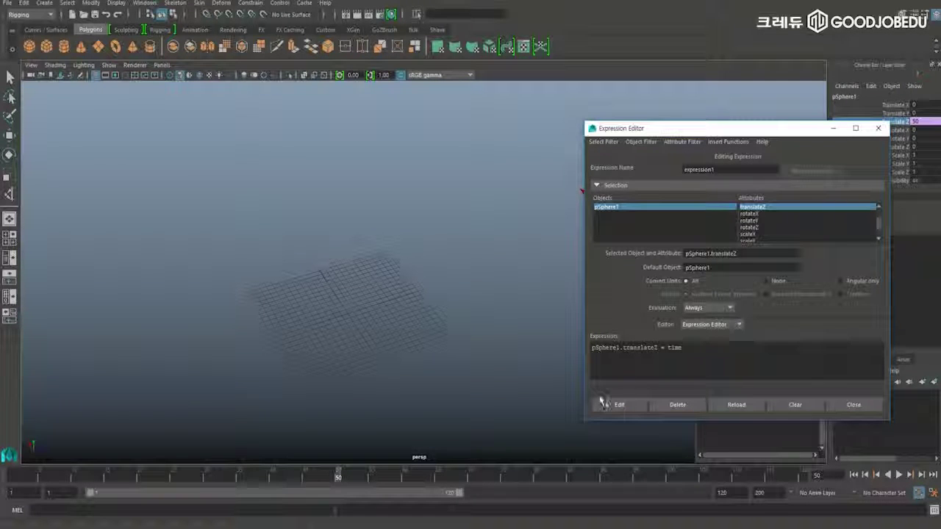
click(602, 404)
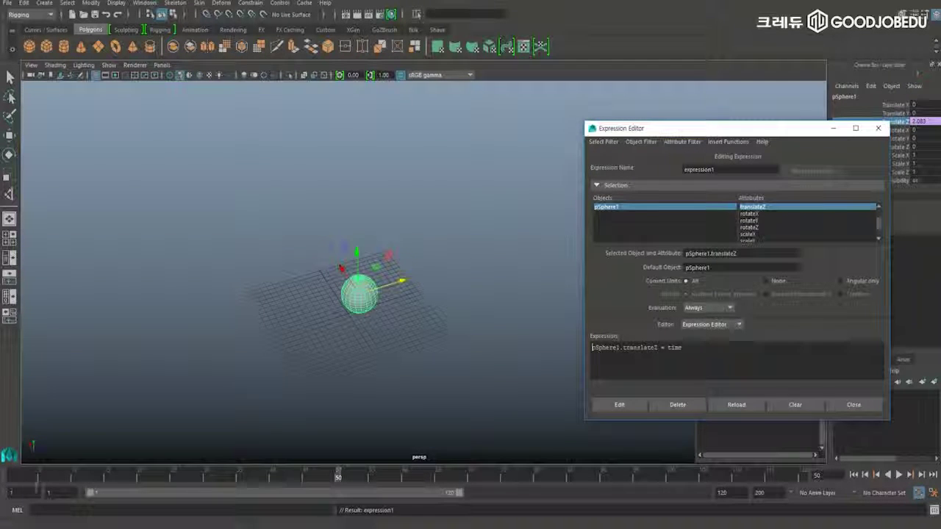
Play the time-driven sphere motion from frame 1, and scrub through the early frames.
drag(37, 476, 3, 477)
click(899, 475)
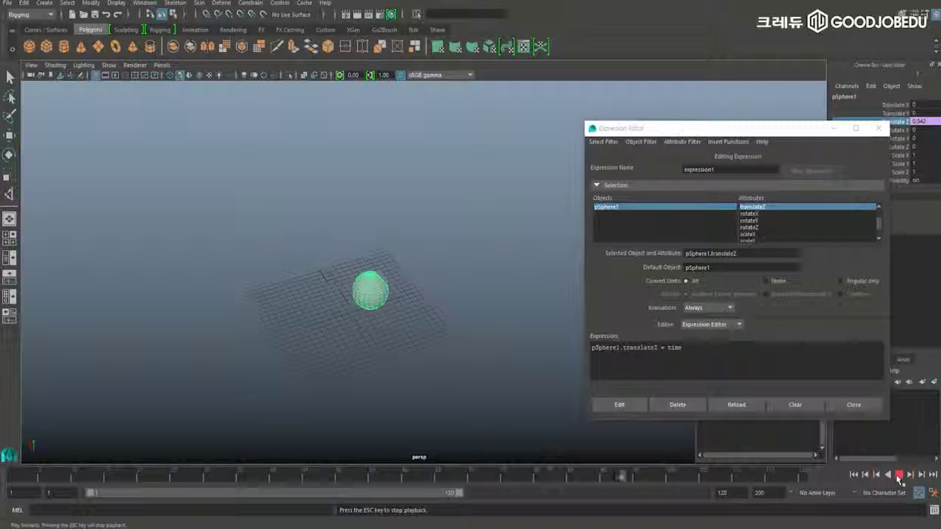
click(898, 476)
click(10, 475)
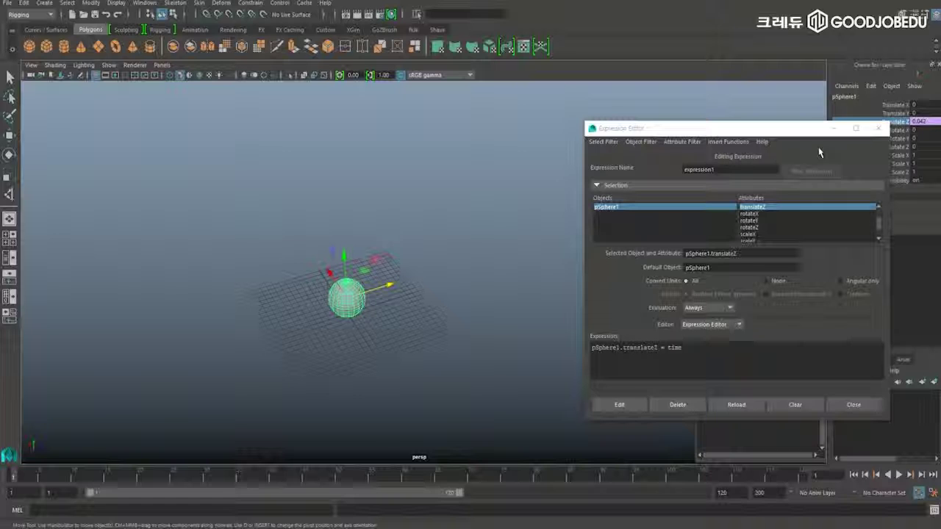
drag(16, 476, 167, 485)
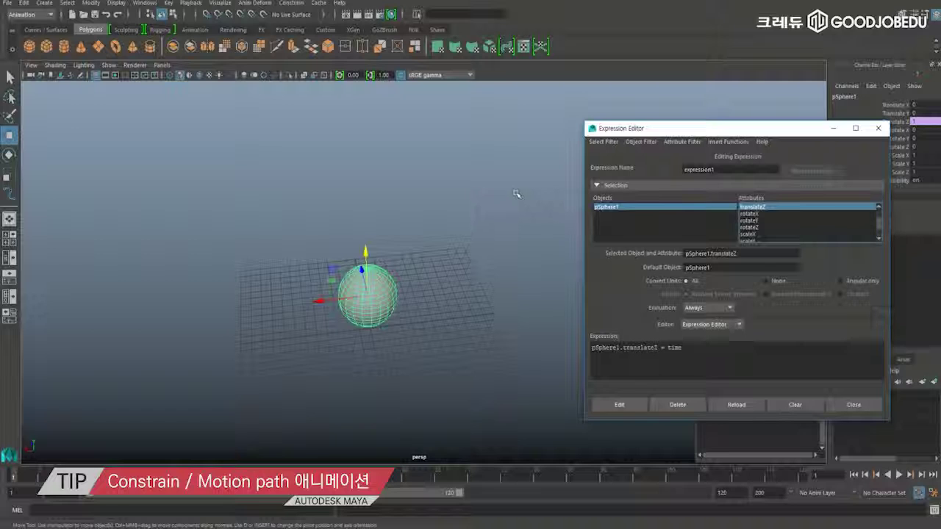
Replace the expression-driven sphere with a new polygon sphere scaled uniformly to about 2.7.
click(878, 128)
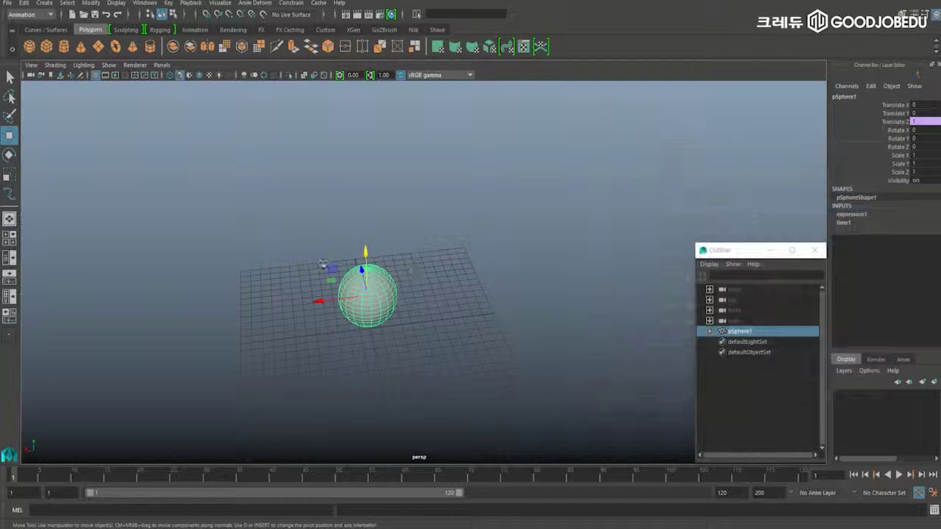
key(Delete)
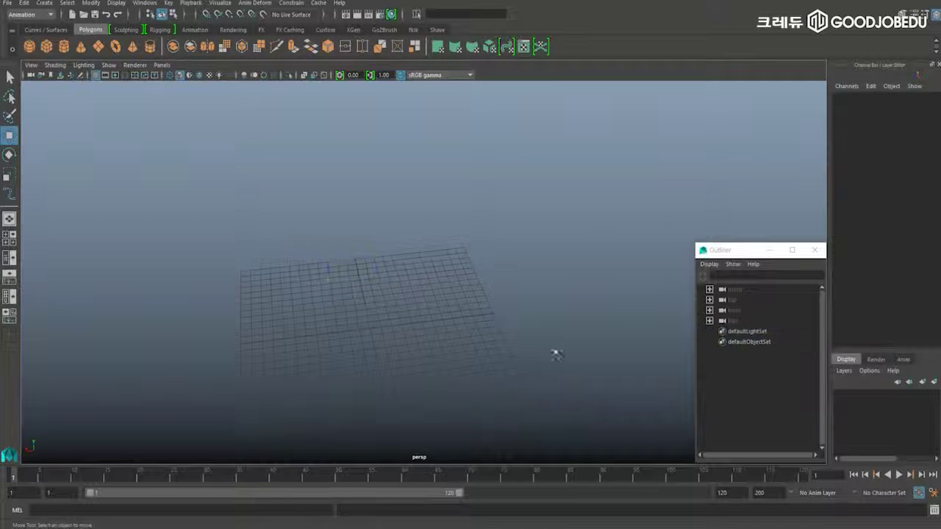
click(29, 48)
alt+drag(309, 289, 376, 290)
key(r)
drag(434, 338, 470, 342)
Raise the new sphere about 2.9 units along Y so it rests on the grid, checking it in the side view.
key(w)
drag(434, 298, 450, 232)
key(space)
key(space)
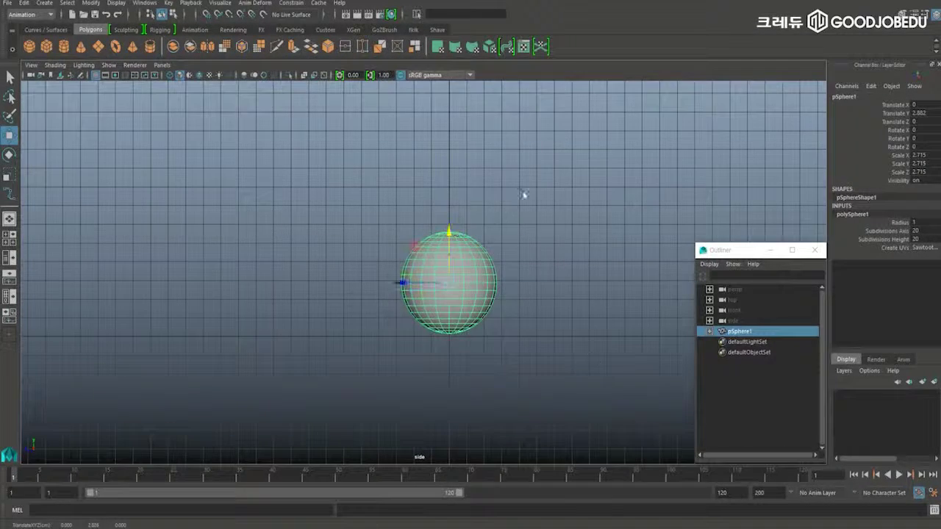
key(space)
key(space)
alt+drag(514, 169, 412, 293)
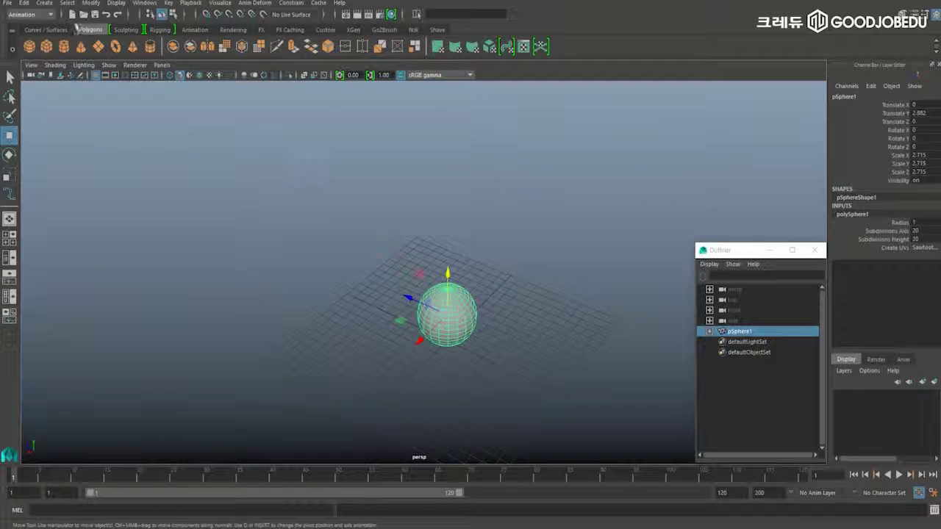
Create a polygon cube beside the sphere on the negative Z side, scaled uniformly to about 3.8 and raised about 3.6 units.
click(47, 46)
drag(409, 326, 567, 260)
key(r)
key(space)
key(space)
key(w)
drag(612, 212, 617, 219)
key(space)
key(space)
alt+middle_drag(635, 206, 537, 142)
alt+drag(537, 142, 588, 147)
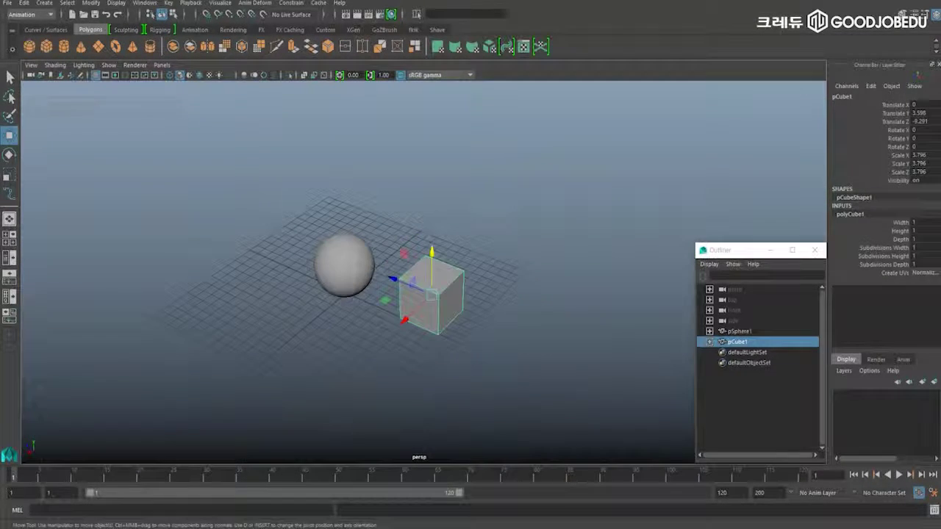
Freeze the transformations of both the sphere and the cube and delete their construction history.
drag(272, 191, 499, 361)
click(95, 4)
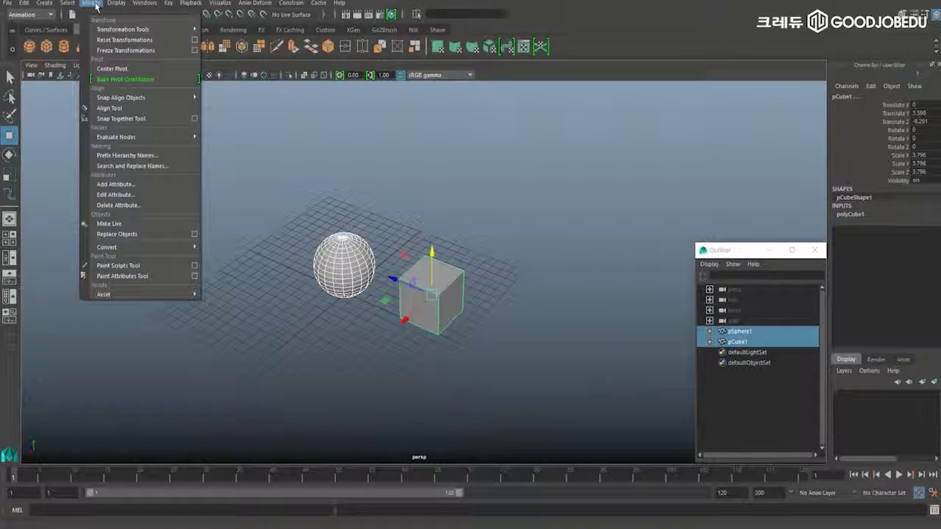
click(113, 51)
click(24, 3)
mouse_move(81, 126)
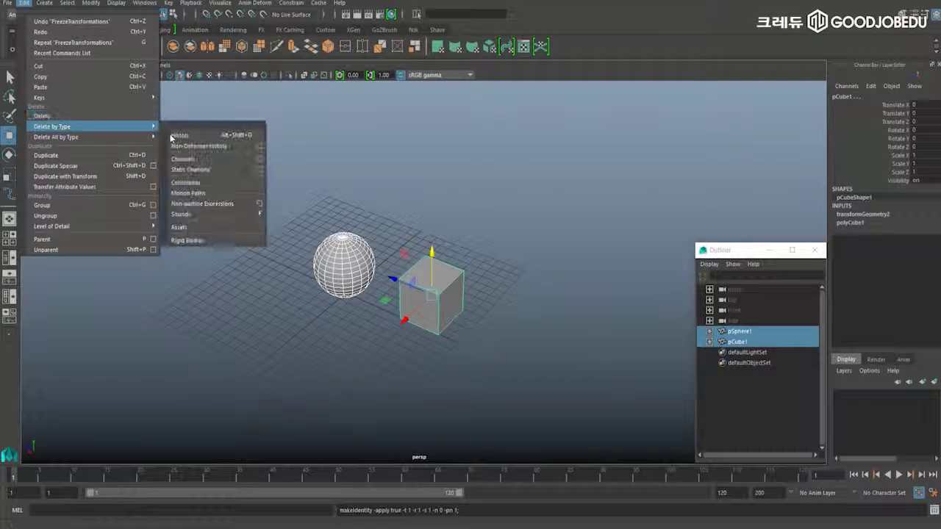
click(178, 135)
alt+drag(383, 169, 440, 174)
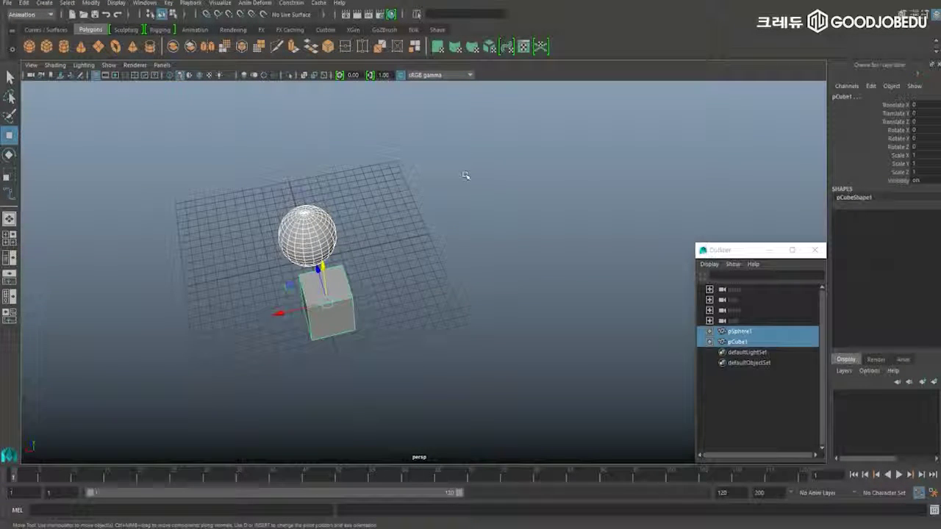
alt+drag(467, 173, 476, 229)
Draw a wavy EP curve in the top view, starting beside the sphere and extending far out along positive X.
click(510, 203)
click(306, 235)
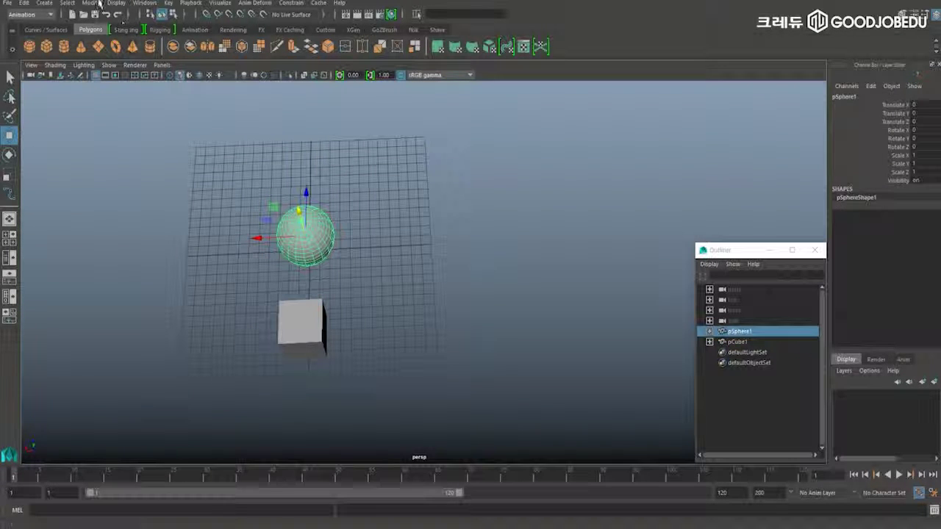
key(space)
key(space)
alt+middle_drag(196, 158, 173, 252)
alt+middle_drag(162, 118, 142, 212)
alt+right_drag(143, 213, 359, 245)
alt+middle_drag(431, 205, 245, 225)
click(45, 30)
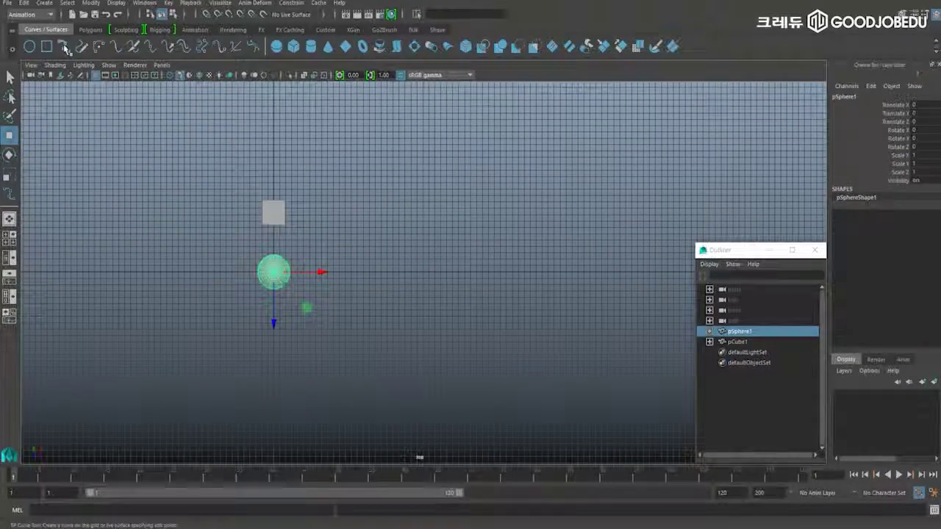
click(64, 46)
click(287, 282)
click(379, 208)
click(510, 265)
click(629, 360)
alt+middle_drag(644, 363, 569, 305)
click(606, 339)
key(Return)
key(w)
Attach the sphere to the drawn curve as a motion path.
key(space)
key(space)
alt+drag(294, 220, 358, 211)
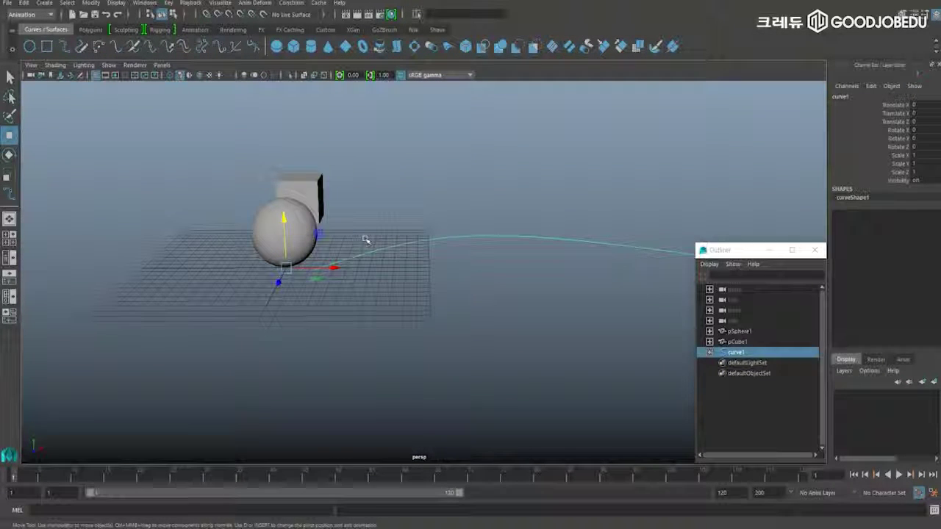
click(303, 229)
alt+middle_drag(466, 211, 409, 210)
alt+drag(409, 210, 415, 240)
click(428, 261)
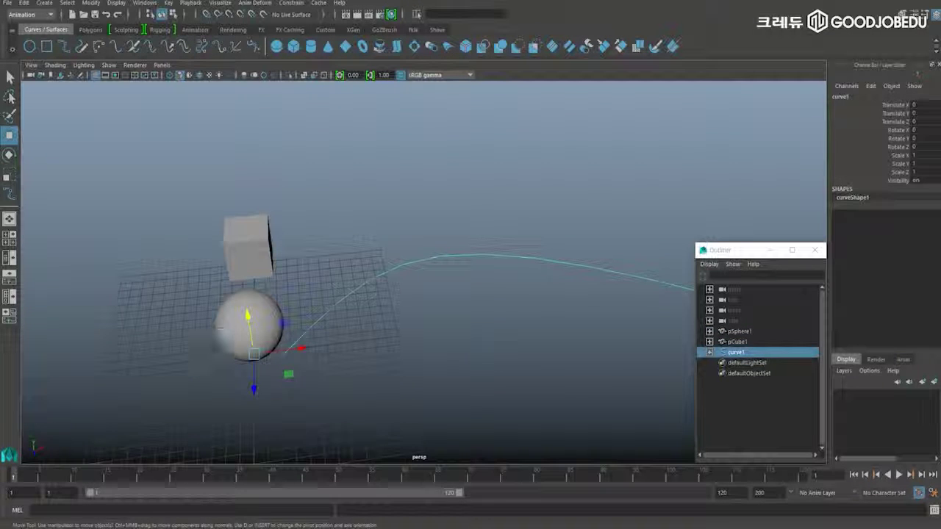
key(q)
click(285, 308)
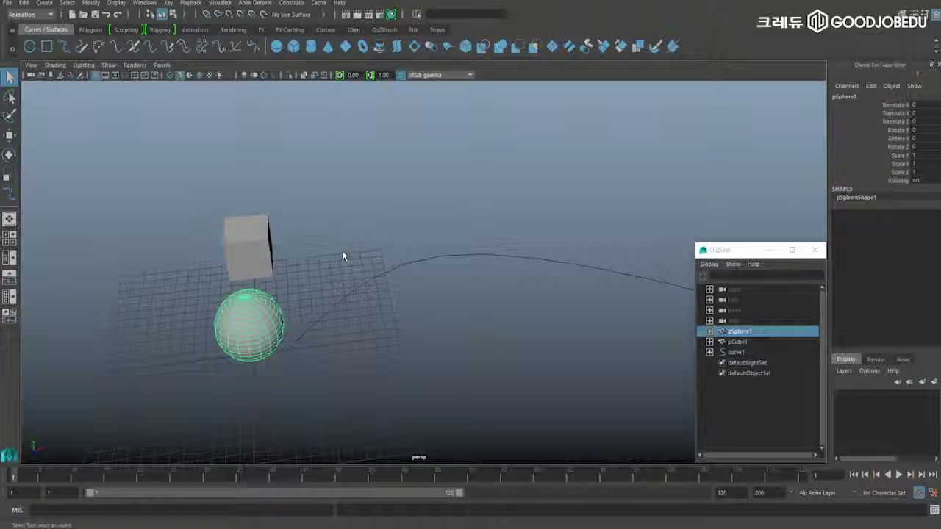
shift+drag(406, 251, 458, 321)
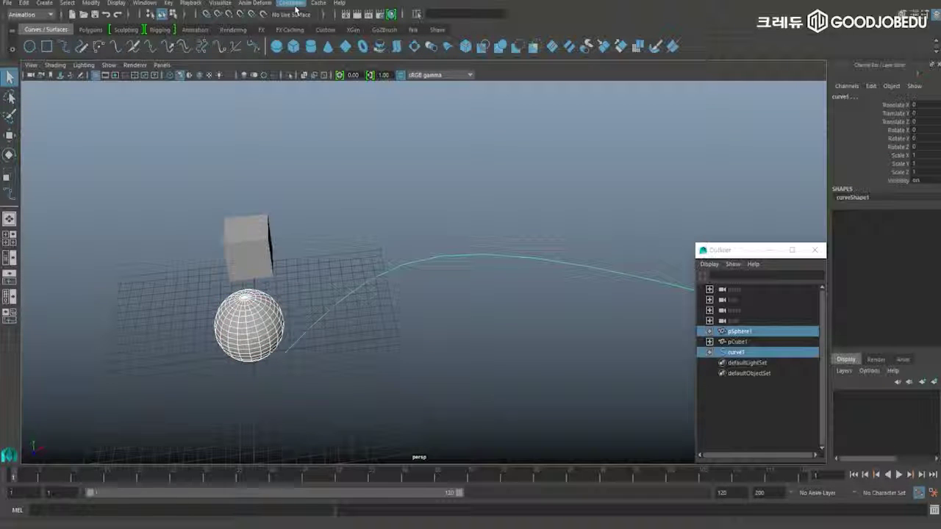
click(301, 4)
click(300, 4)
click(300, 4)
mouse_move(380, 99)
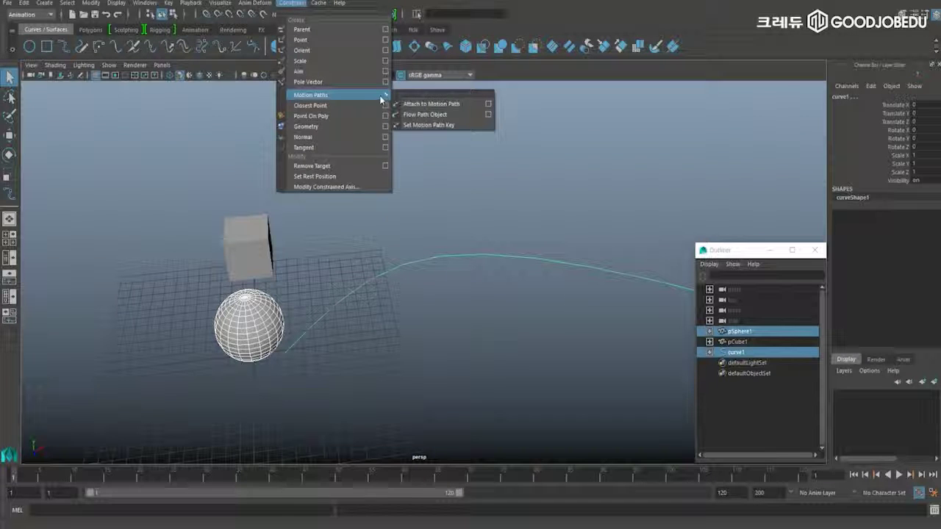
click(432, 103)
Play back the sphere's travel along the curve, and return to frame 1.
alt+drag(447, 210, 454, 287)
click(903, 475)
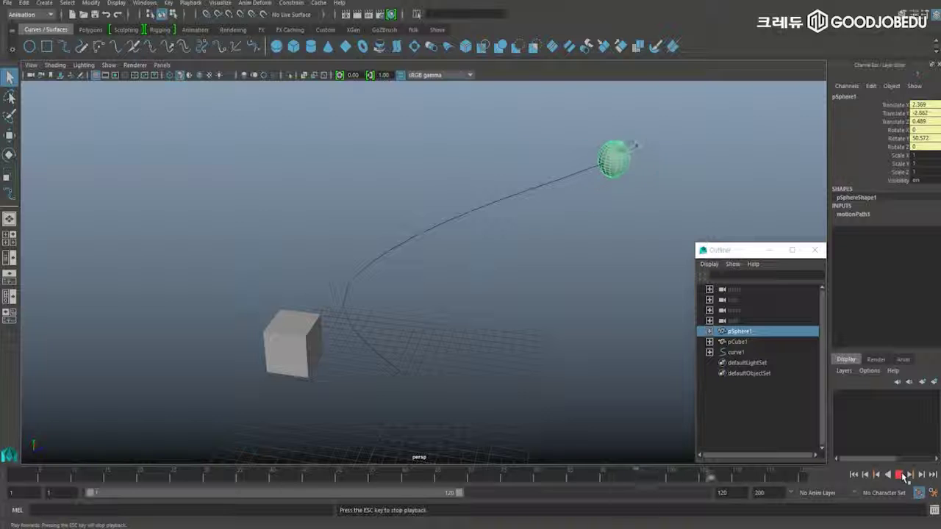
click(902, 476)
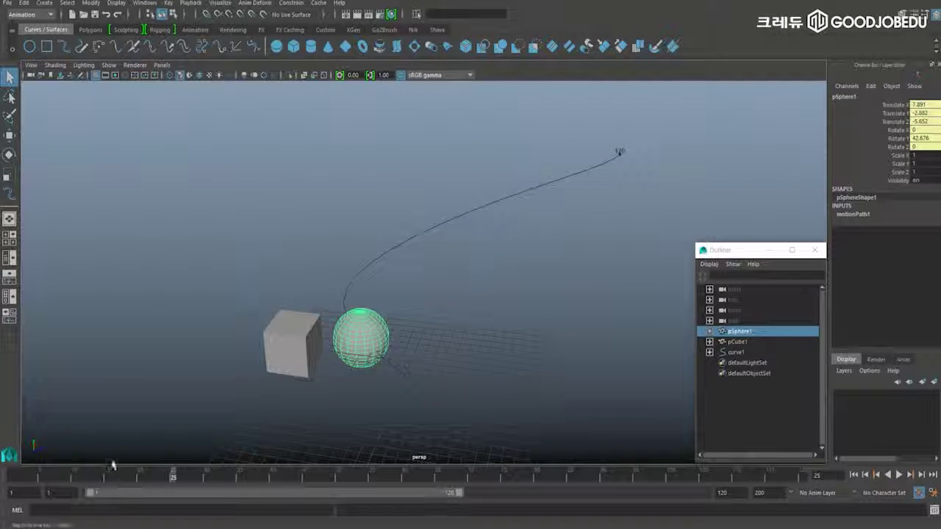
click(13, 477)
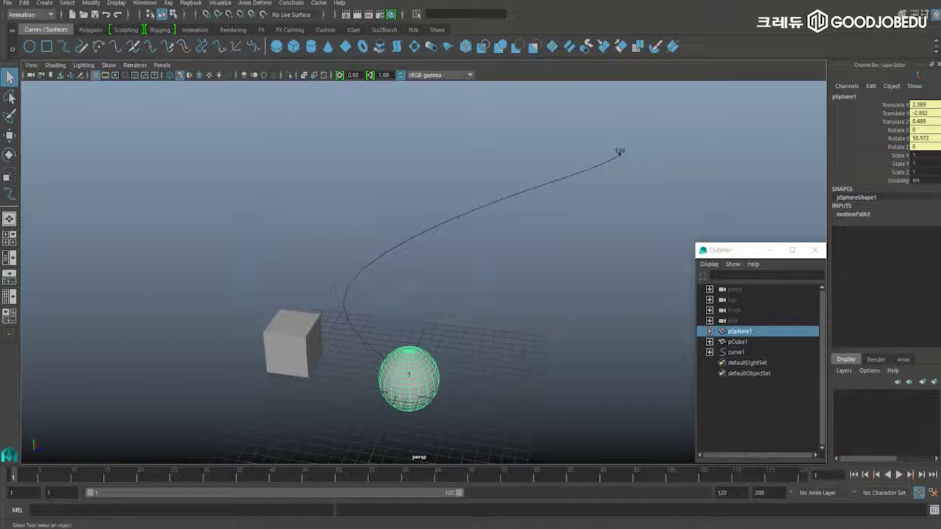
alt+middle_drag(552, 265, 650, 186)
alt+drag(506, 294, 495, 294)
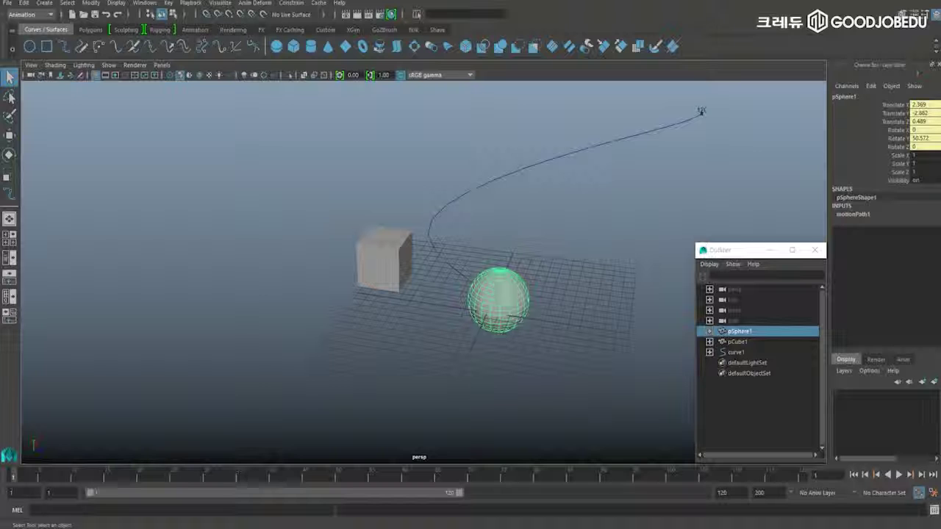
click(391, 254)
alt+drag(454, 273, 418, 324)
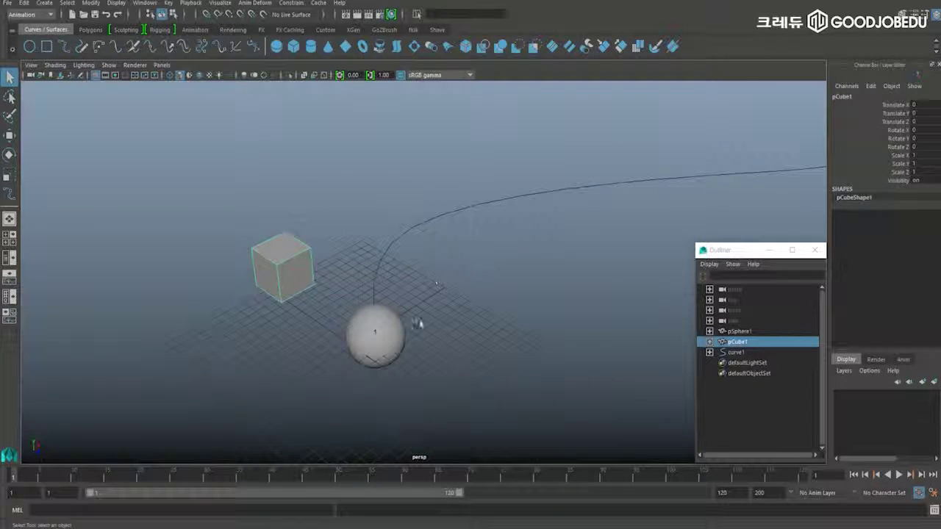
click(401, 335)
alt+drag(451, 272, 483, 256)
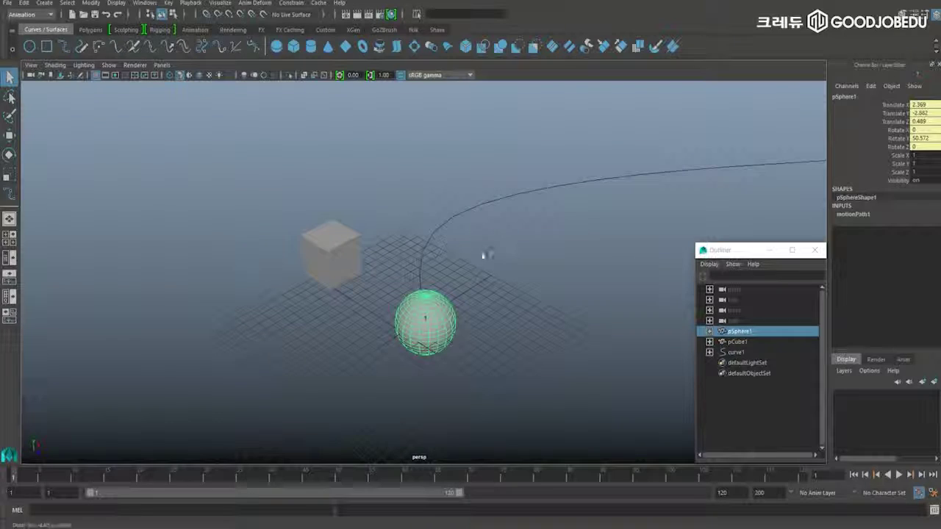
click(284, 3)
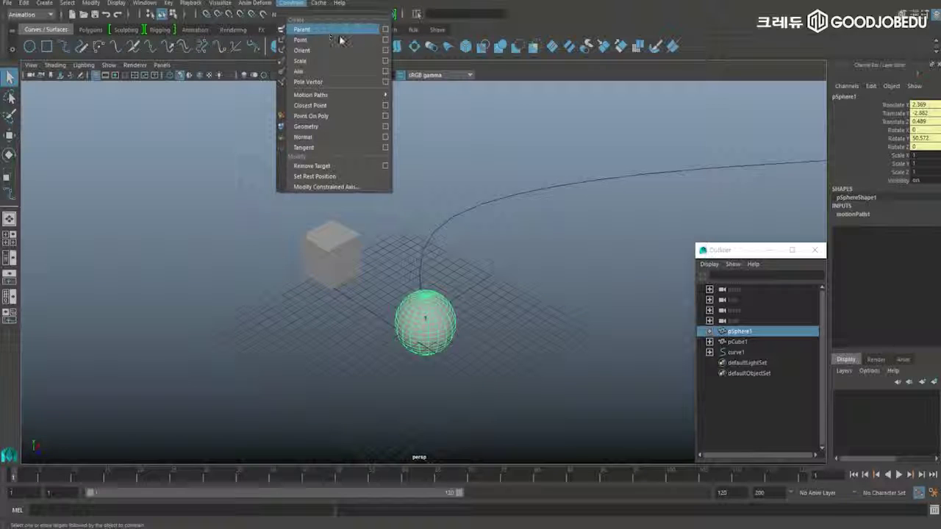
click(462, 291)
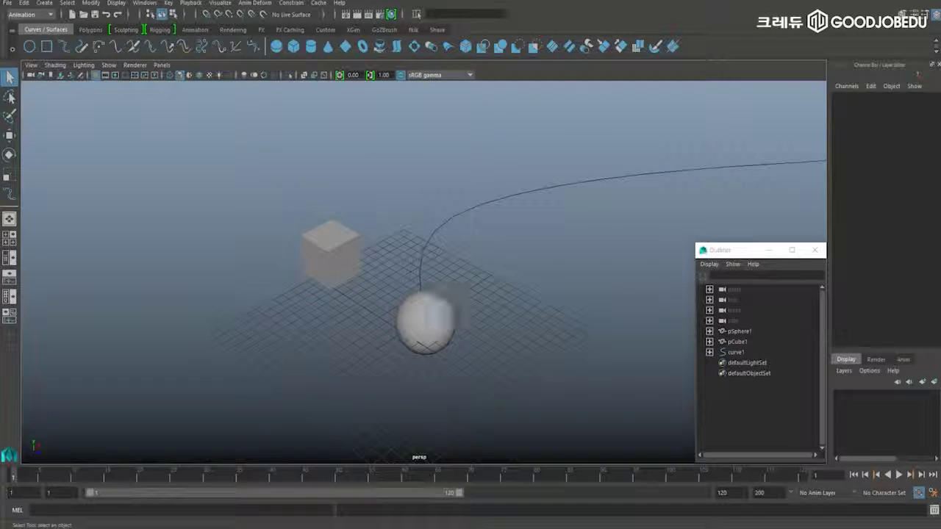
Parent-constrain the cube to the sphere, with the sphere as the driving object.
click(435, 302)
alt+drag(498, 267, 512, 176)
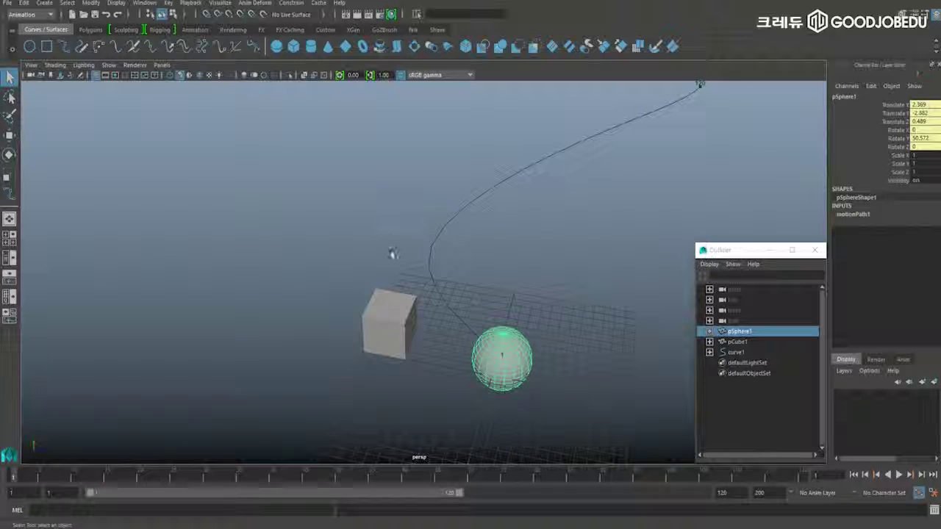
alt+drag(442, 245, 509, 276)
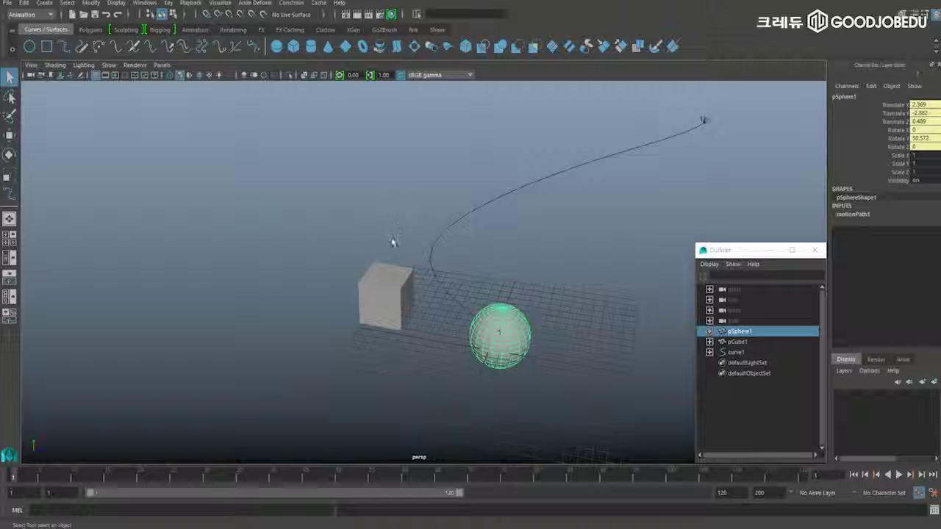
shift+click(386, 287)
click(291, 3)
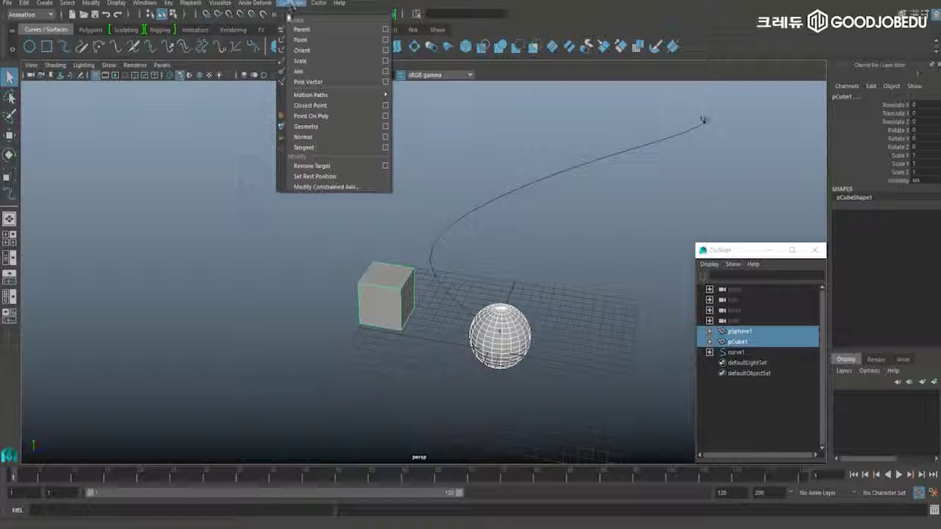
click(301, 28)
Play back the constrained cube travelling with the sphere along the curve, stop playback, and return to frame 1.
alt+middle_drag(445, 286, 416, 300)
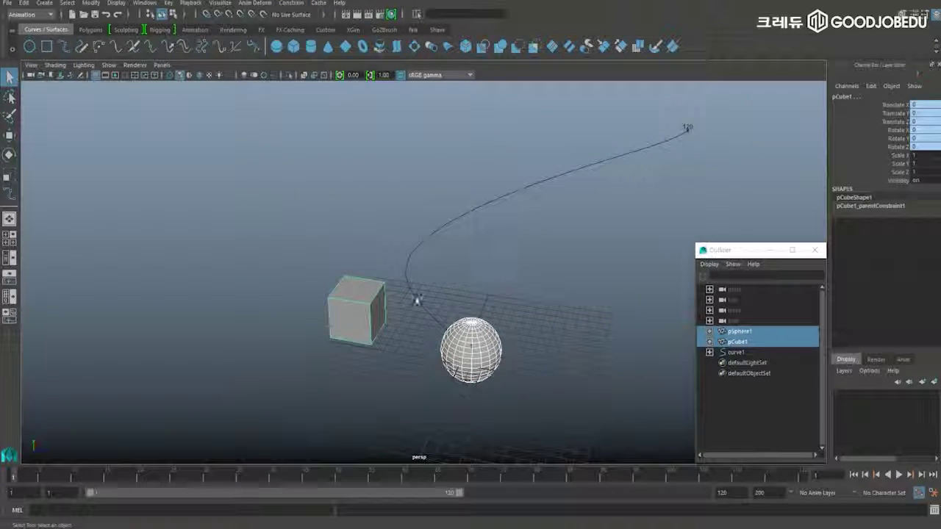
click(898, 474)
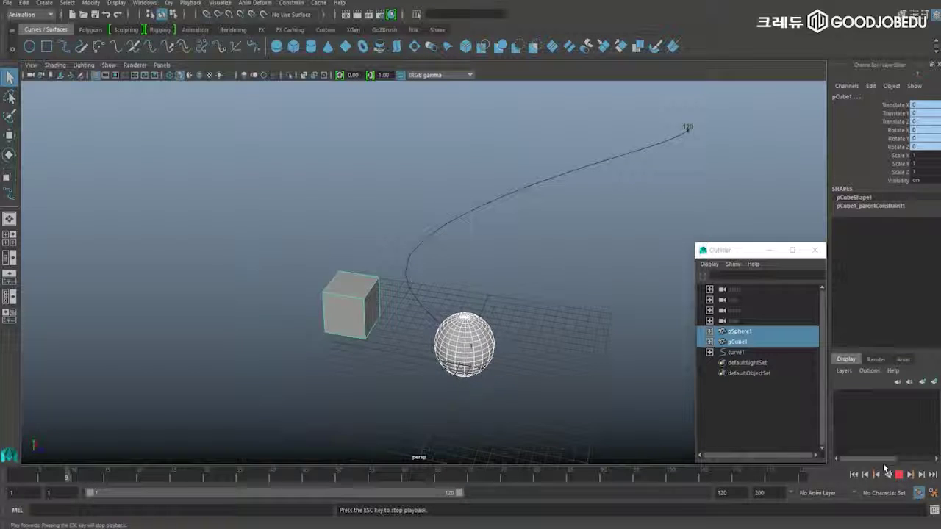
alt+drag(561, 244, 611, 228)
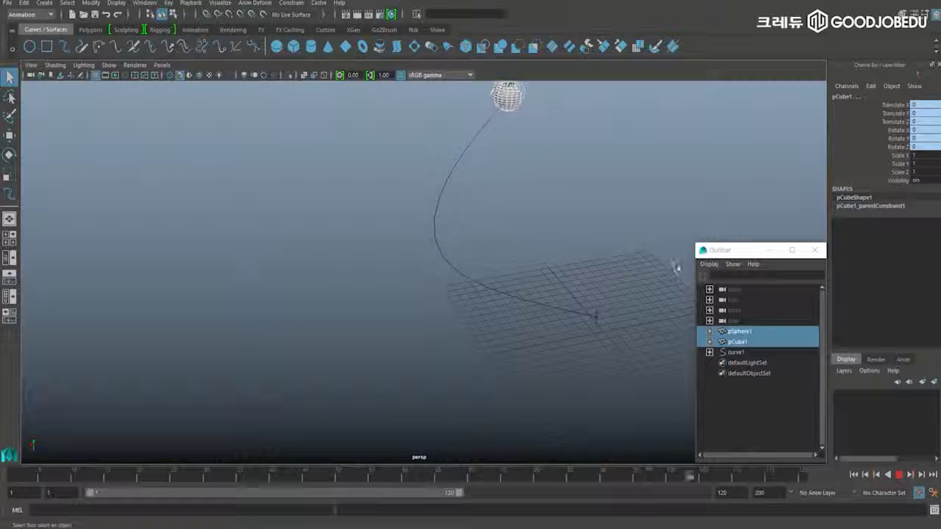
click(899, 474)
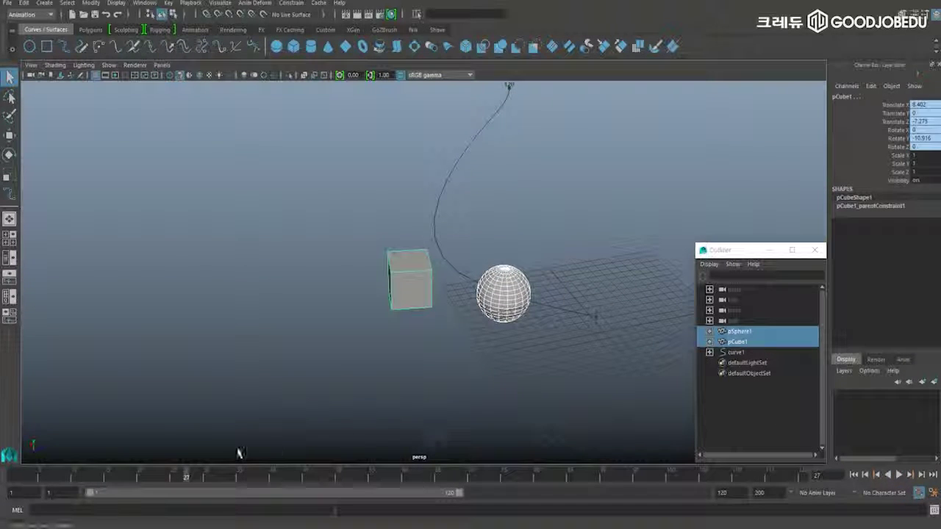
click(3, 478)
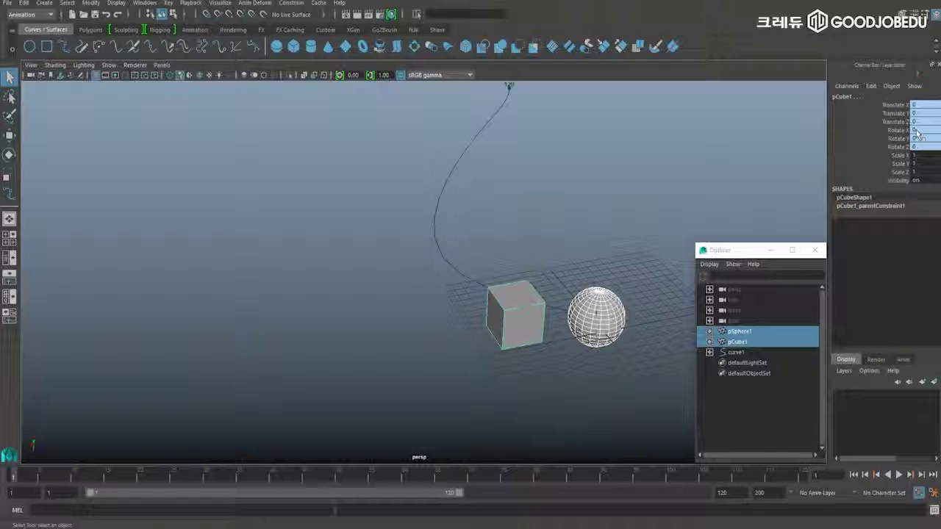
Select only the cube and set a keyframe on its transform channels at frame 1.
click(534, 324)
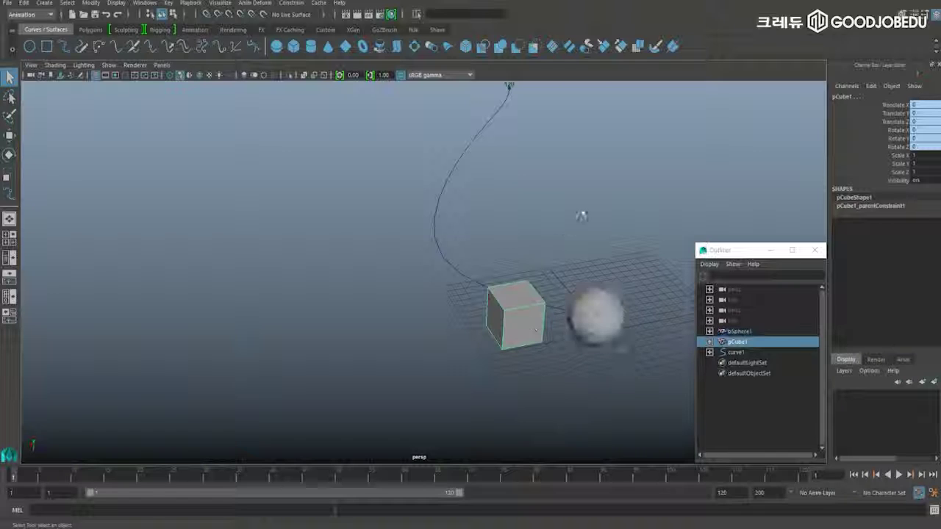
alt+middle_drag(604, 204, 568, 208)
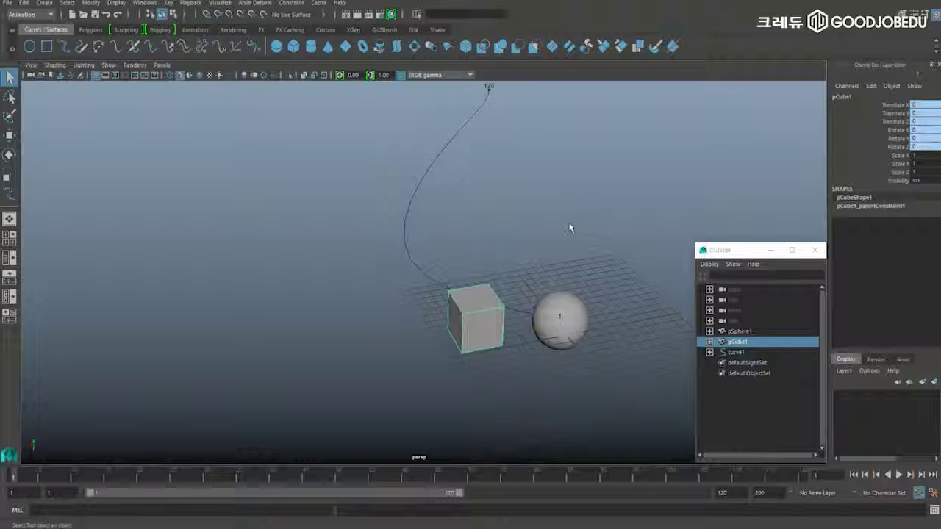
key(s)
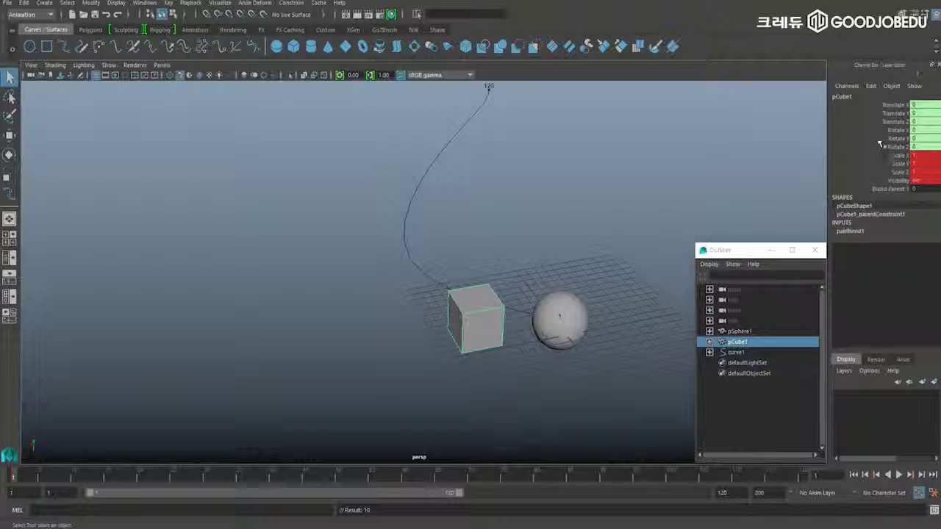